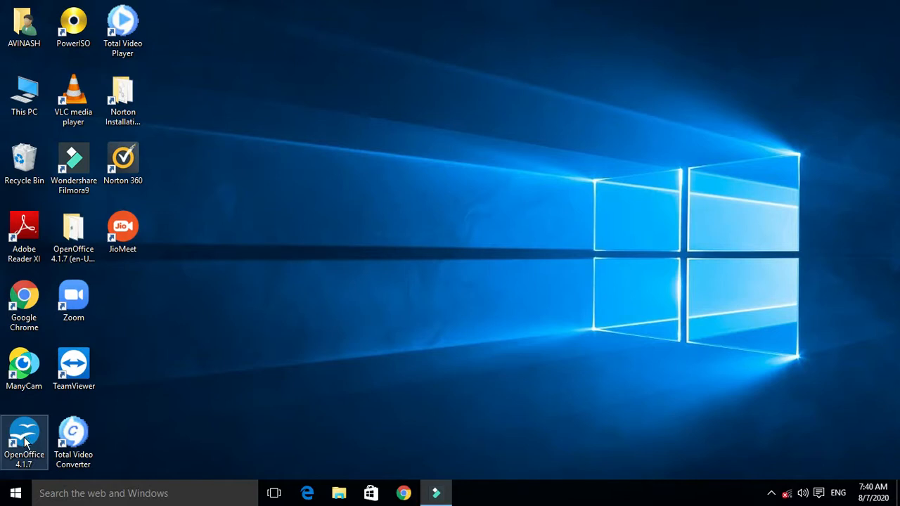
- Launch OpenOffice by searching for "open" and create a new blank text document
left_click(224, 496)
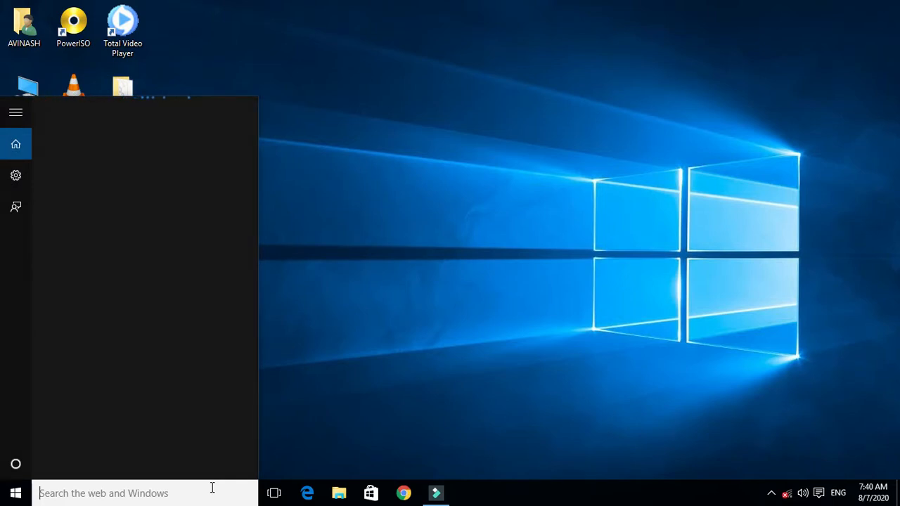
type("open")
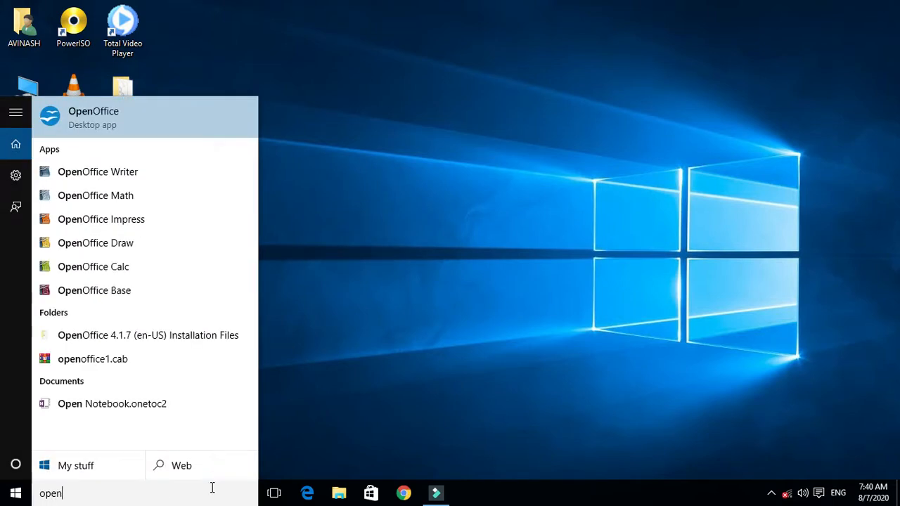
left_click(104, 116)
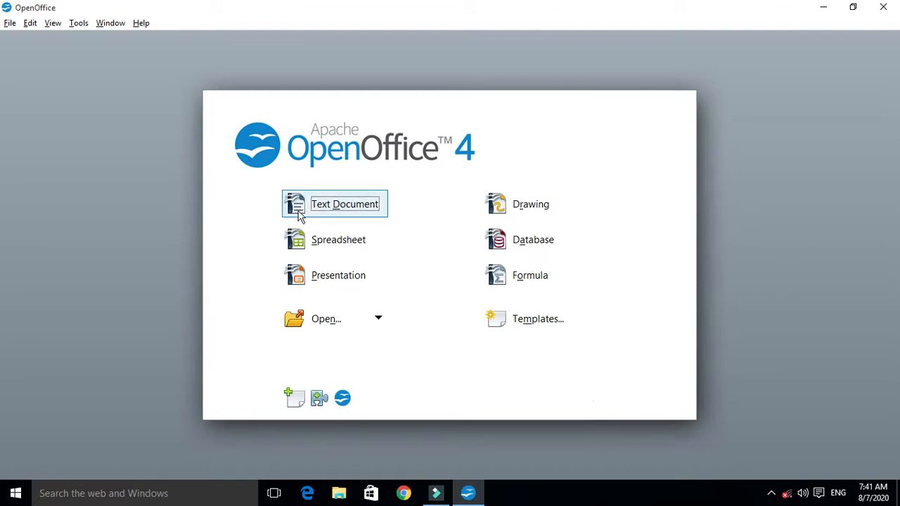
left_click(344, 217)
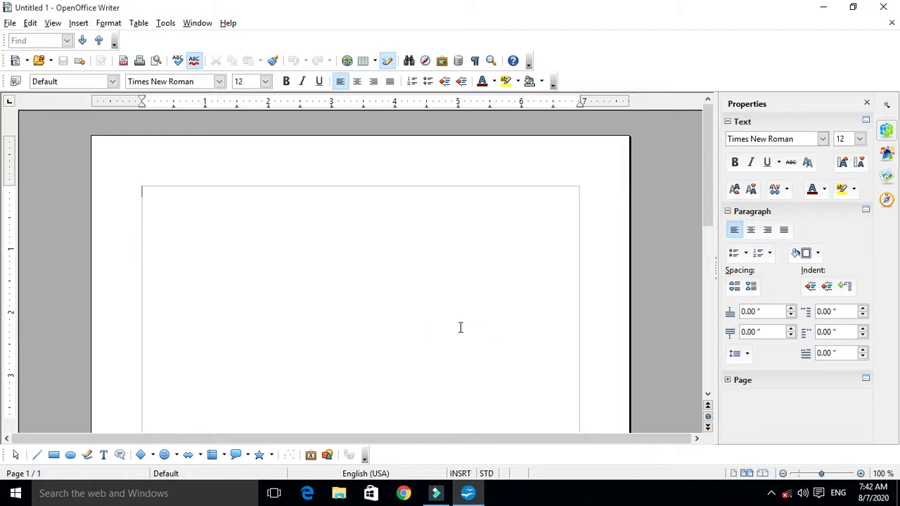
- Write two paragraphs of random filler text, the first starting "Jhgjhghjgjhg kjgjjhjgjk" and the second starting "jklhlkjhkljhklj"
type("Jhgjhghjgjhg  kjgjjhjgjk  kjghjg")
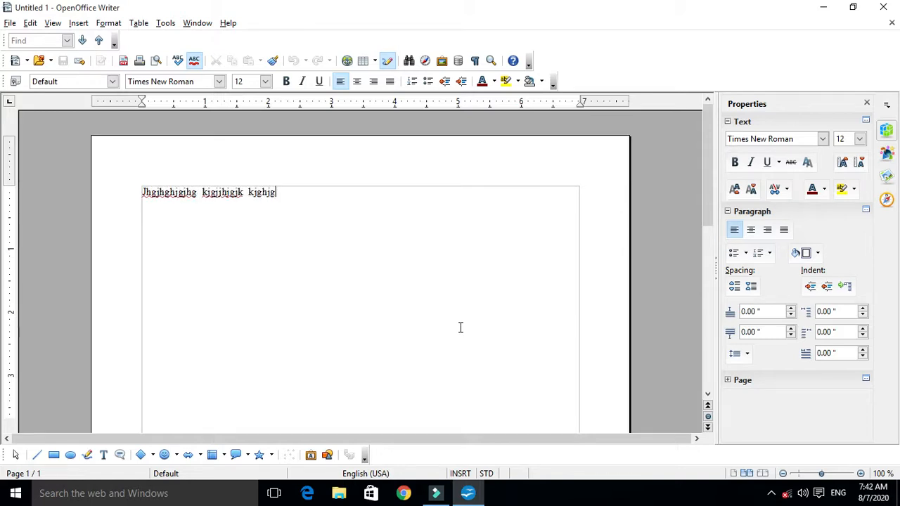
type("jkgjk kjhjhg jk kjhgjkgjhg")
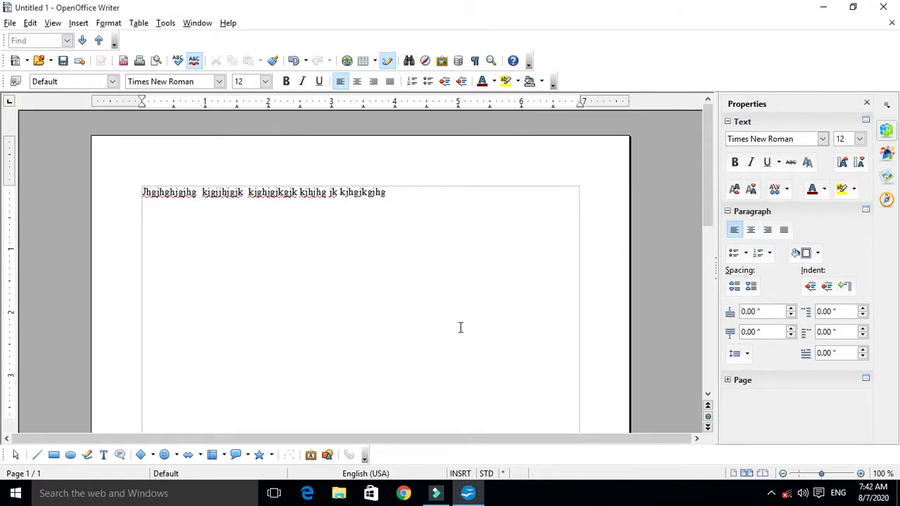
key("Return")
type("jklhlkjhkljhklj")
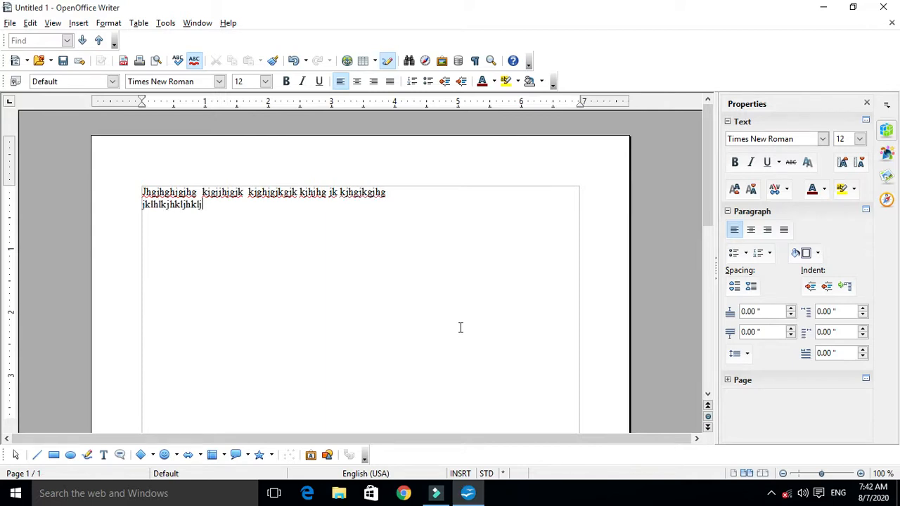
type("hkljhkjlhkjlhkjlhkl  jhh")
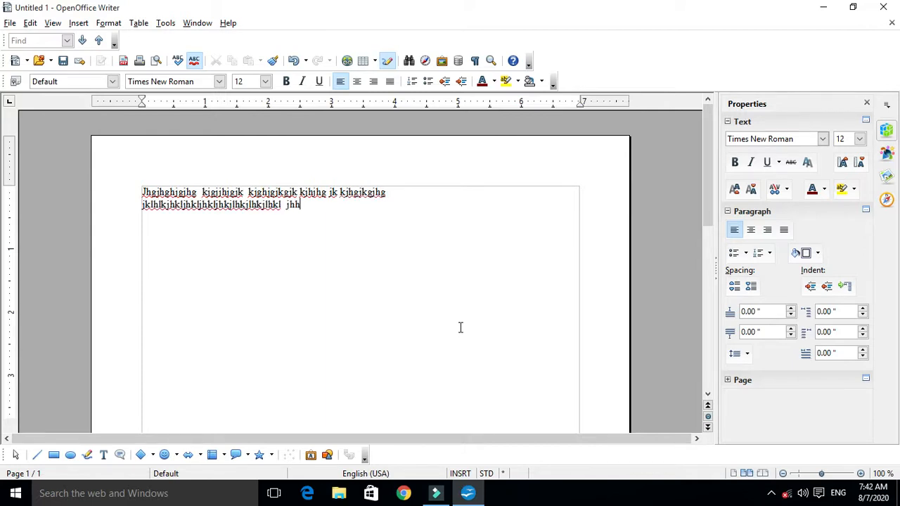
type("lkjhjklhkl kjh hkljjhk hkj kl kl")
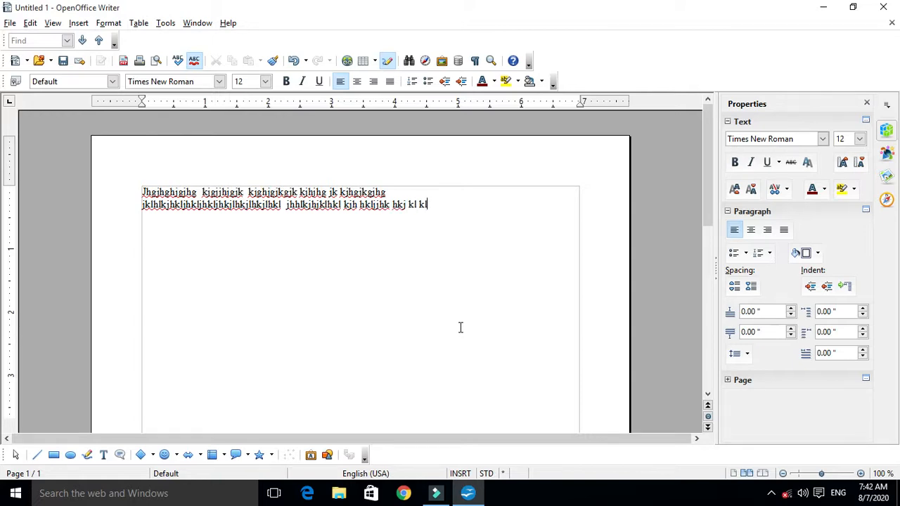
type("hkjlh kllkjhkljhklj gjfgguyyug")
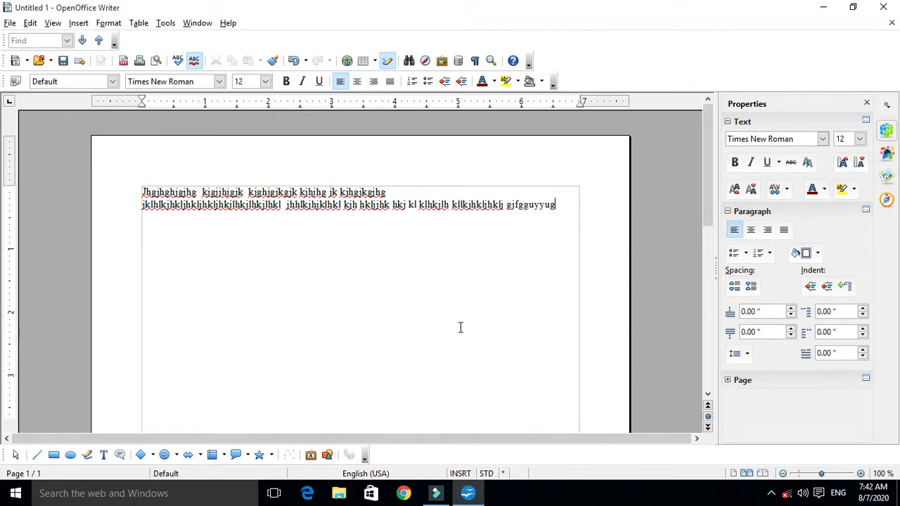
type("jhyjkhyjkh jh jgj kj gjkjk")
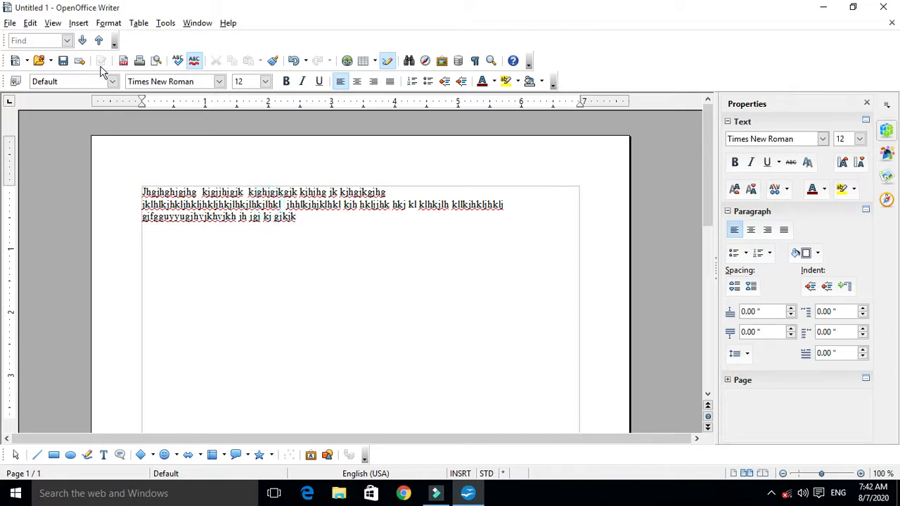
left_click(79, 26)
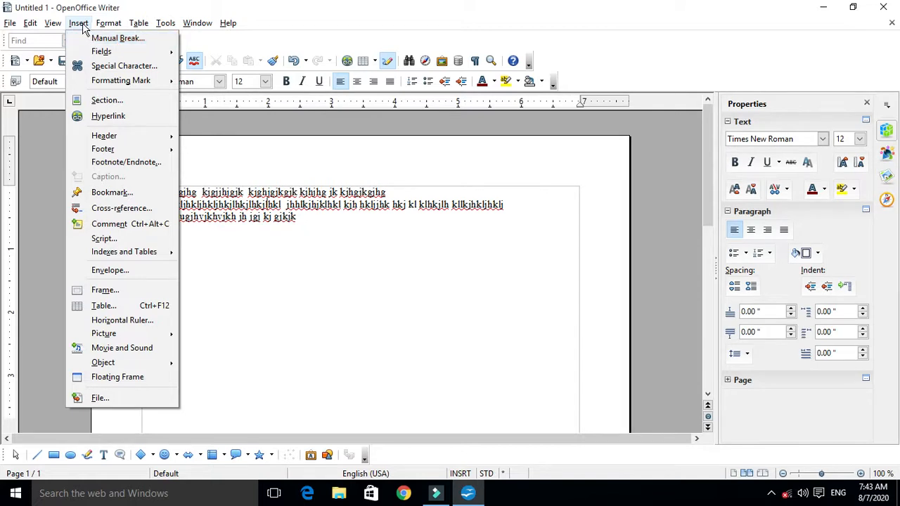
left_click(302, 255)
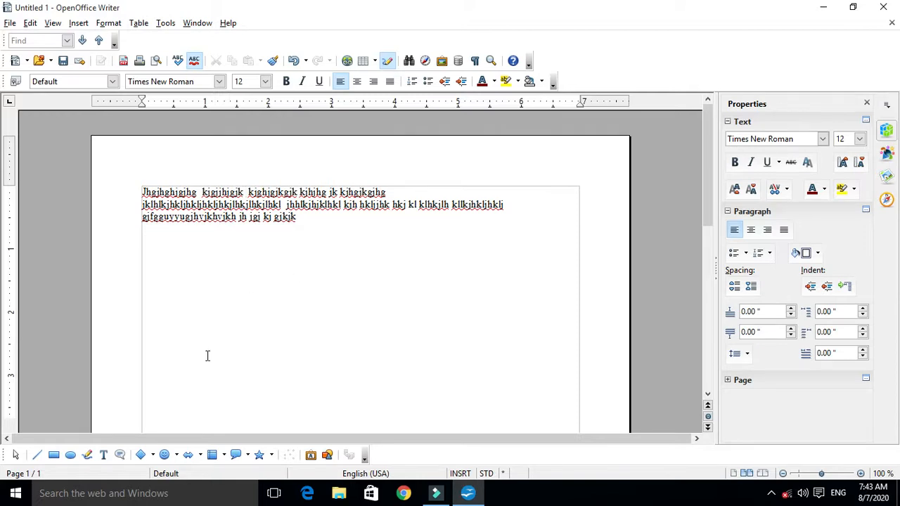
left_click(76, 25)
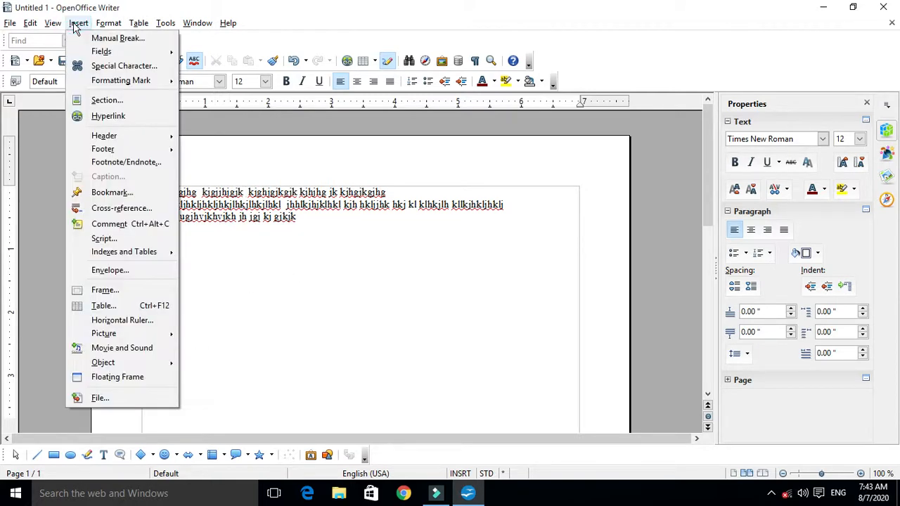
left_click(130, 44)
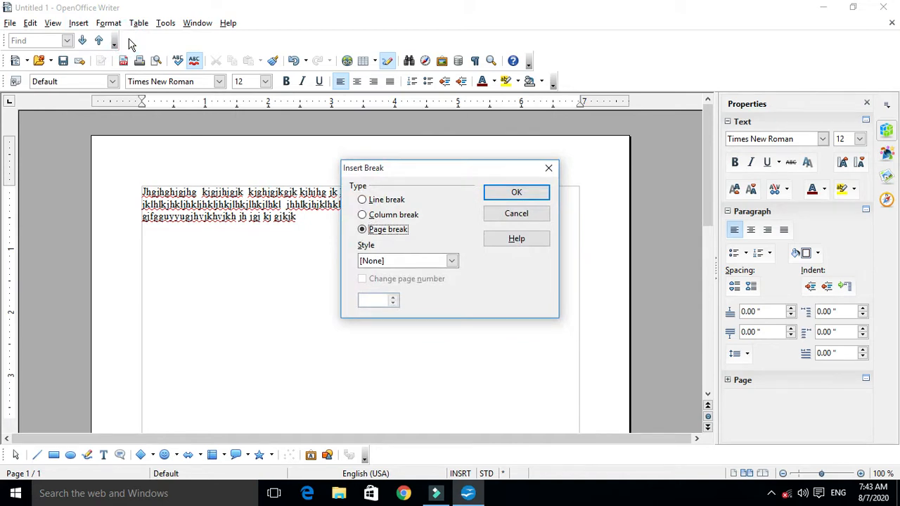
left_click(549, 168)
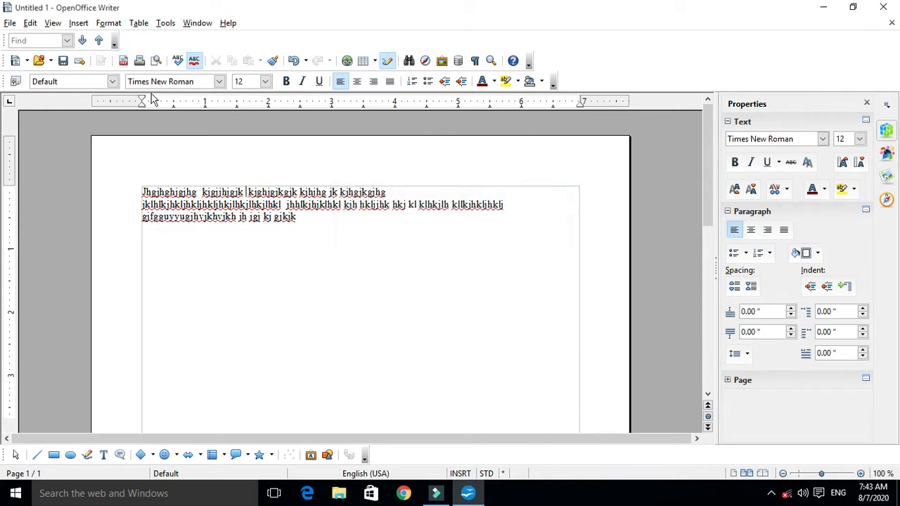
- Insert a manual line break after "kjgjjhjgjk" in the first line of text
left_click(85, 27)
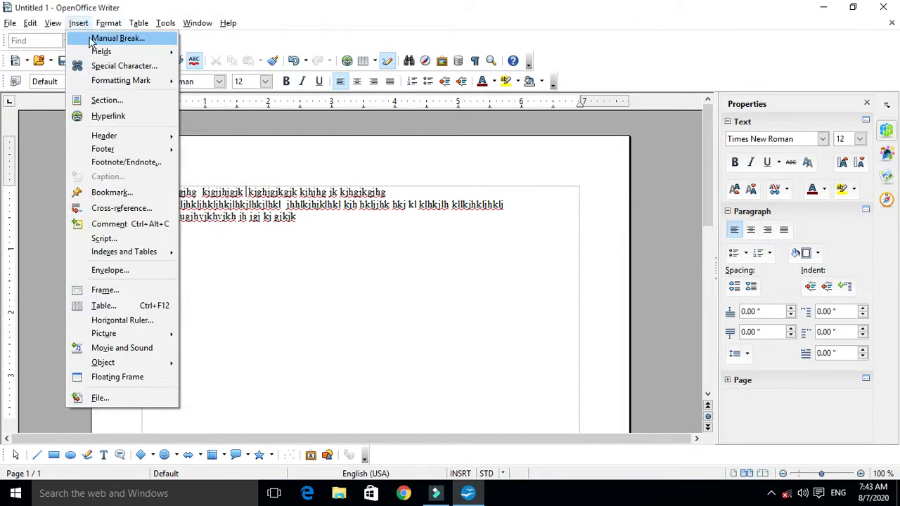
left_click(90, 44)
left_click_drag(442, 171, 500, 247)
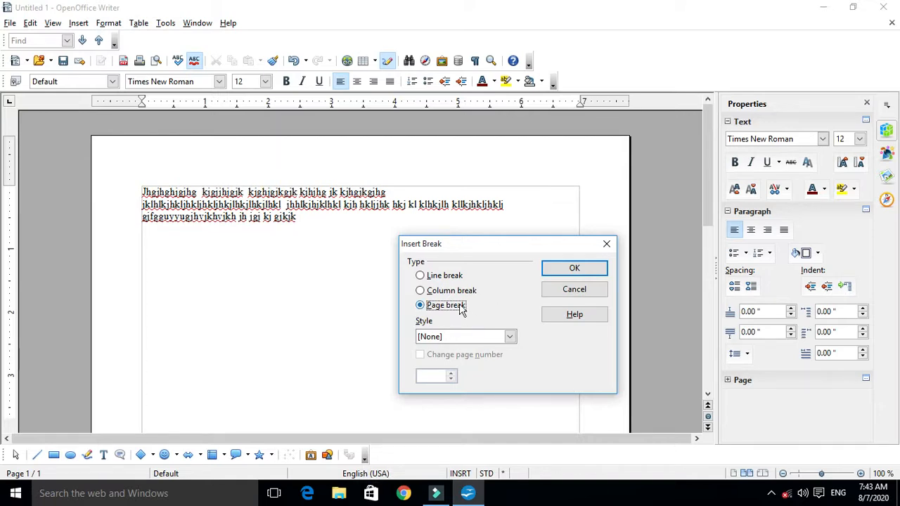
left_click(421, 276)
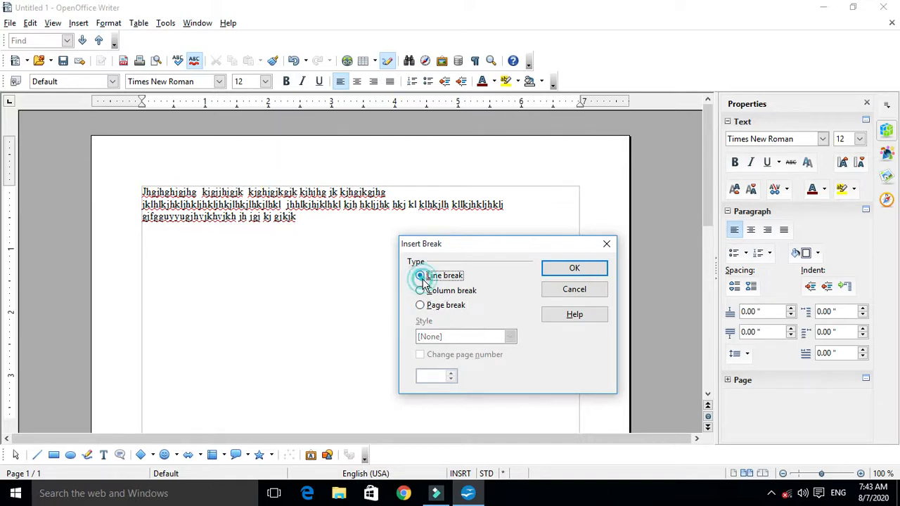
left_click(248, 194)
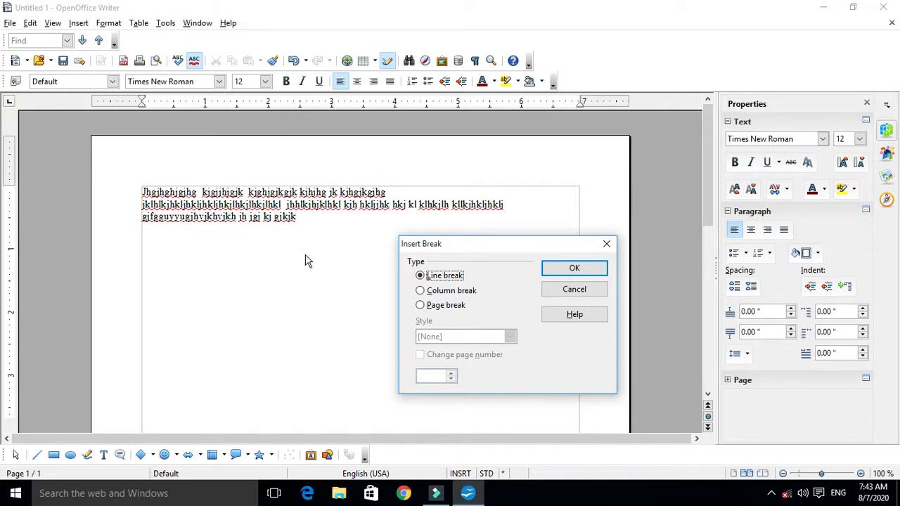
left_click(567, 271)
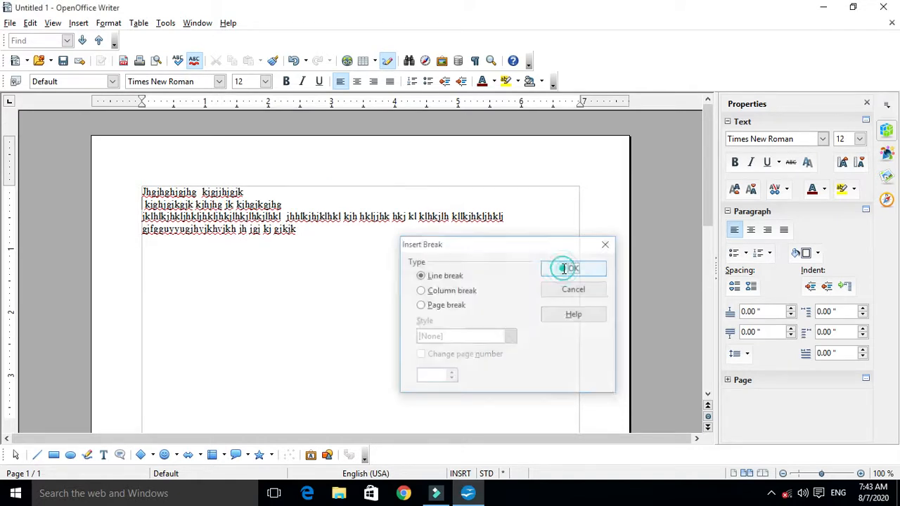
- Insert a second manual line break at the end of the first line, directly after "kjgjjhjgjk"
left_click(245, 192)
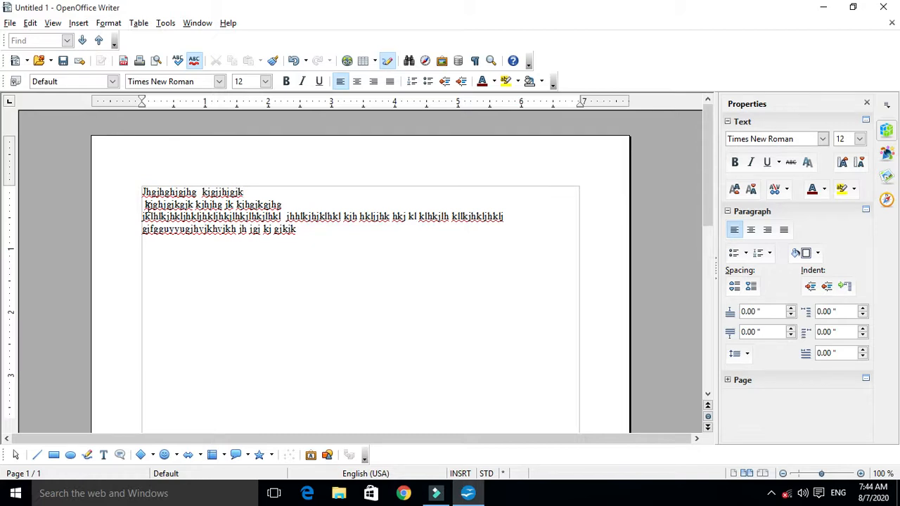
left_click(81, 26)
left_click(86, 36)
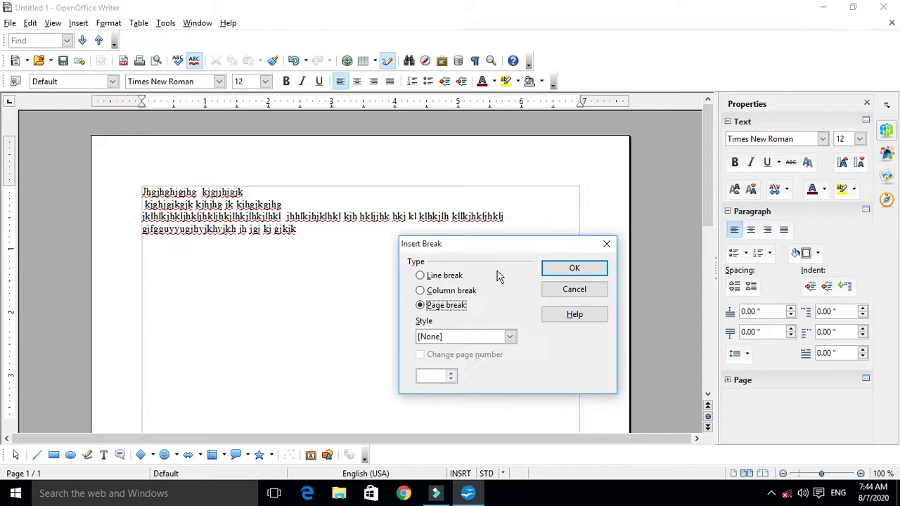
left_click(420, 275)
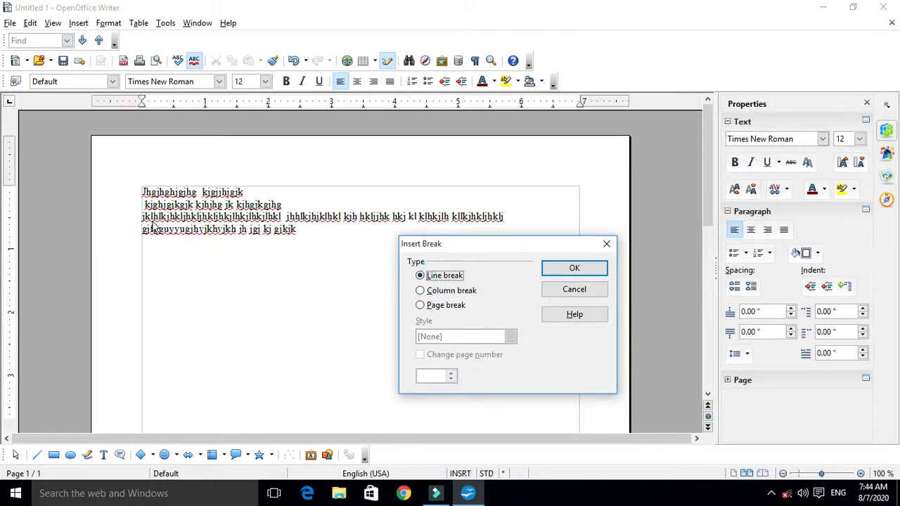
left_click(584, 270)
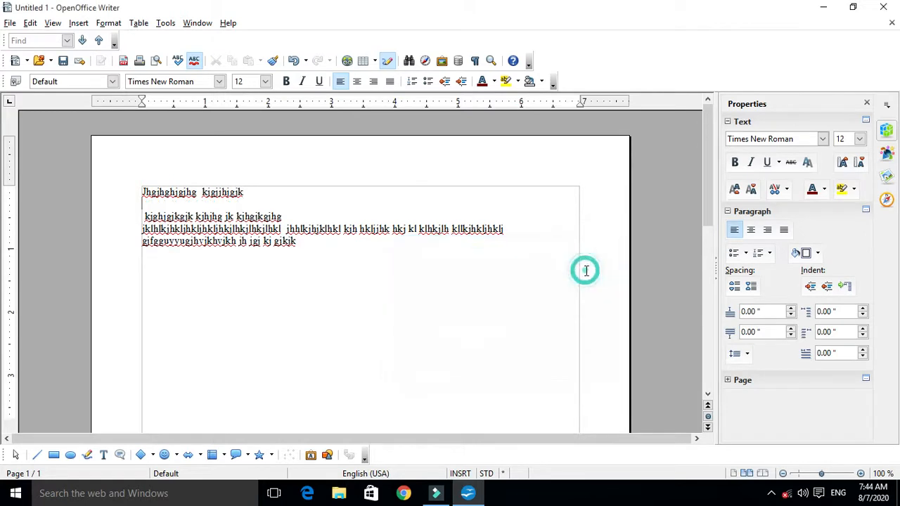
- Insert a manual column break before the word "kjhgjkgjhg" at the end of the first paragraph
left_click_drag(142, 202, 306, 205)
left_click(145, 203)
left_click(237, 216)
left_click(78, 23)
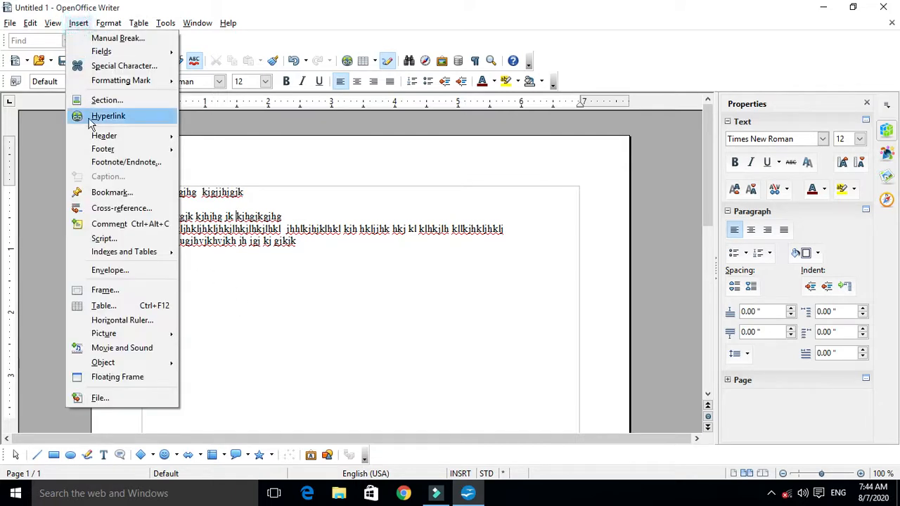
mouse_move(140, 25)
mouse_move(77, 27)
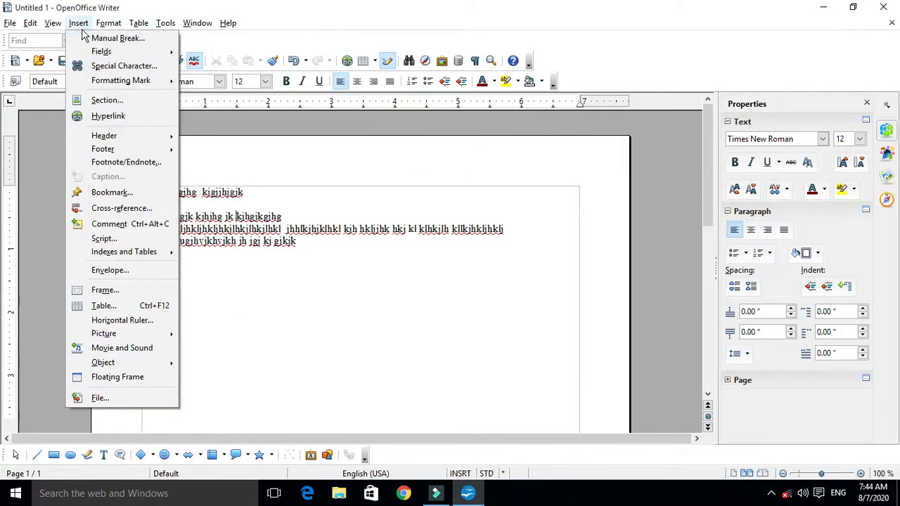
left_click(106, 39)
left_click_drag(501, 244, 616, 165)
left_click(537, 206)
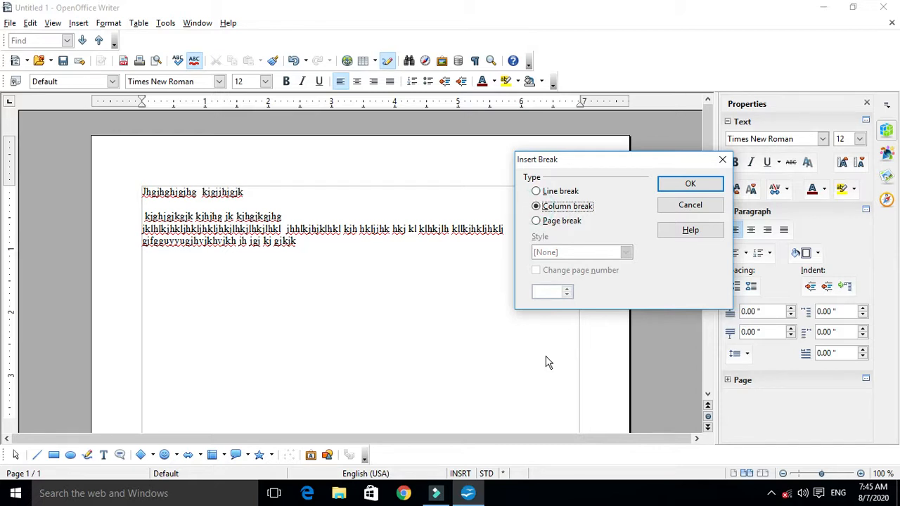
left_click(690, 184)
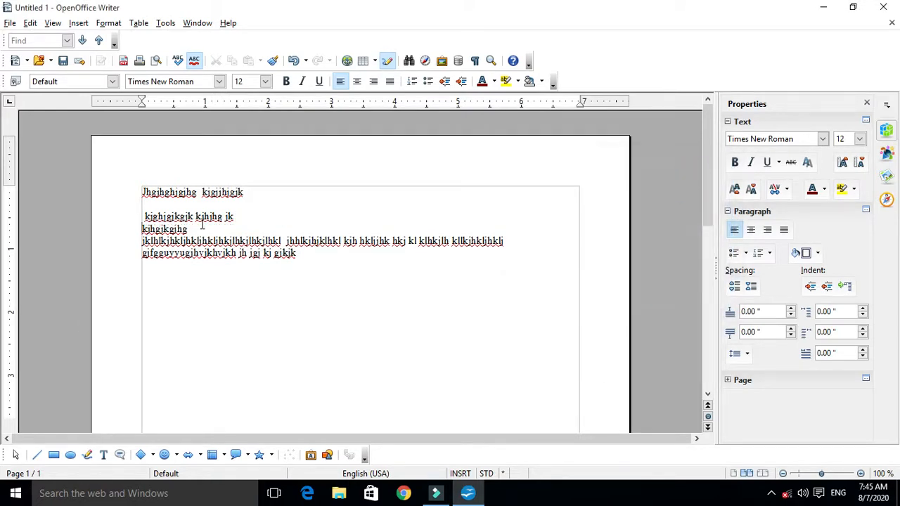
- Add an empty line after "kjhjhg jk" and select the word "kjhgjkgjhg" below it
left_click(239, 217)
key("Return")
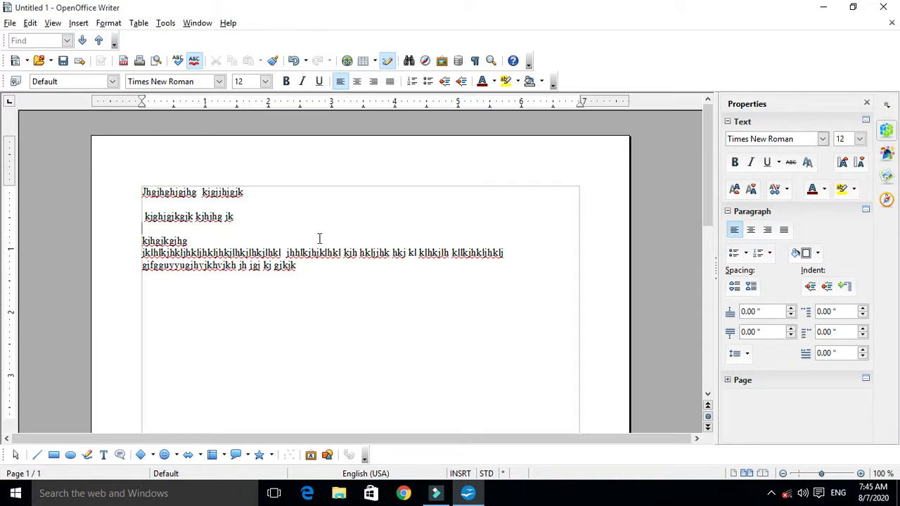
left_click(186, 241)
left_click_drag(186, 240, 134, 240)
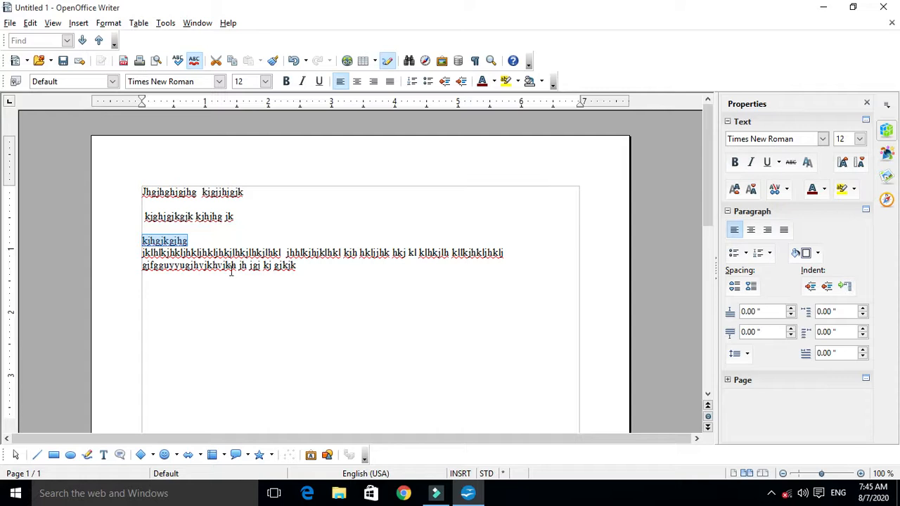
- Insert a manual column break directly before "kjh hkljjhk", after the word "jhhlkjhjklhkl"
left_click(344, 251)
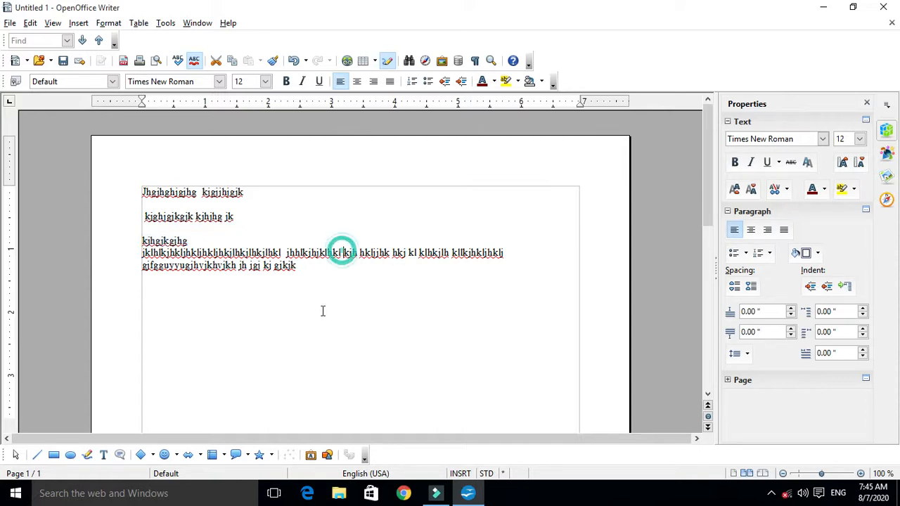
left_click(78, 23)
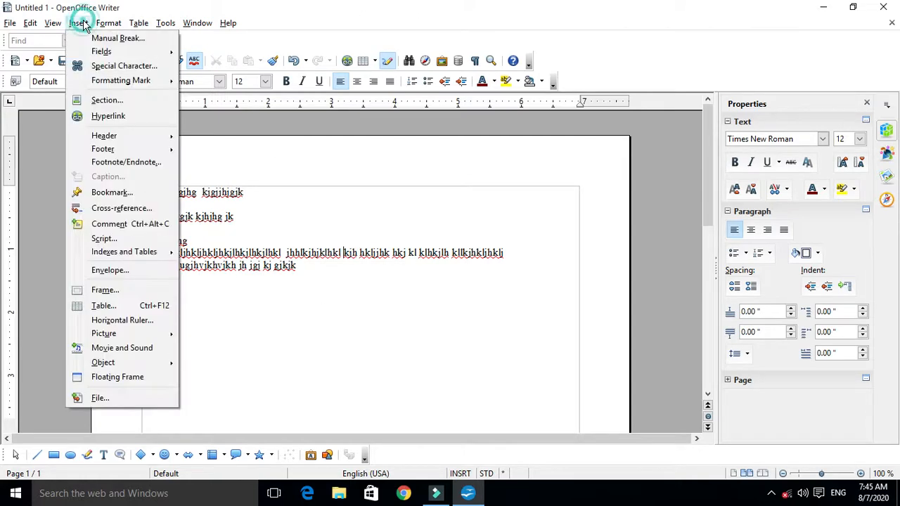
mouse_move(143, 138)
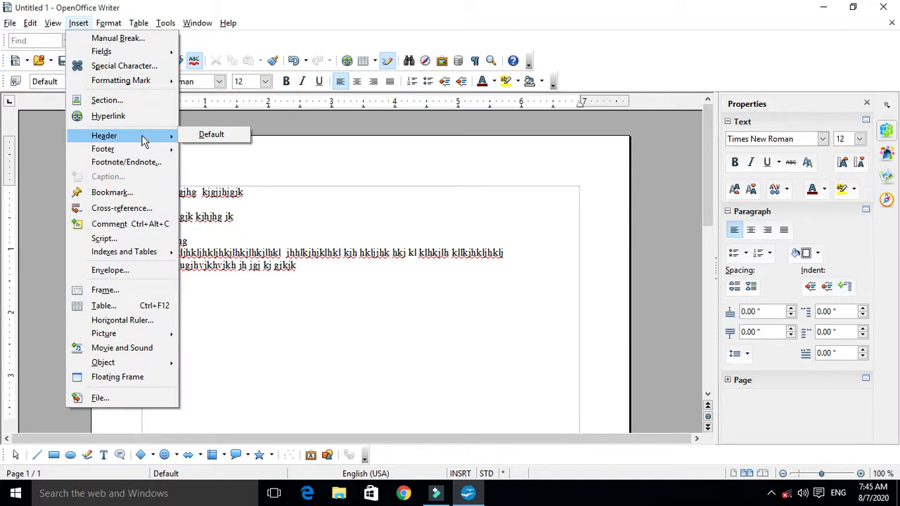
left_click(141, 38)
left_click(568, 208)
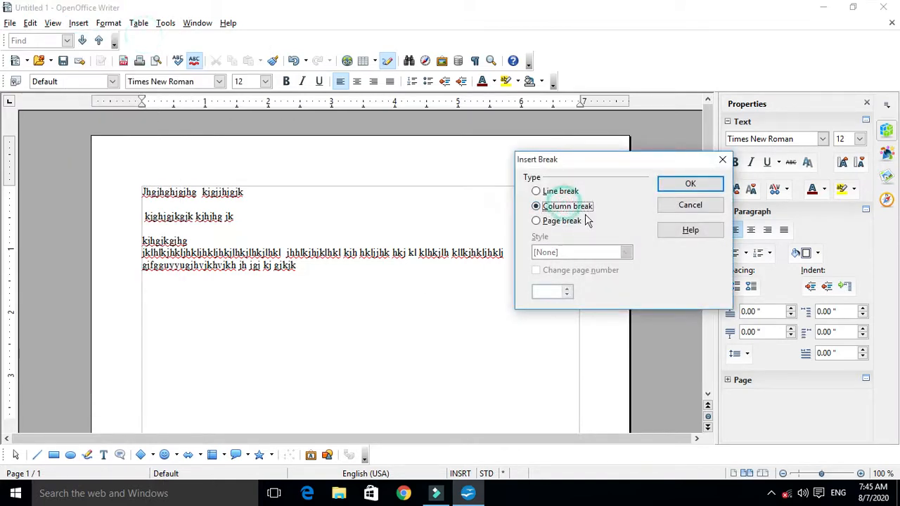
left_click(689, 186)
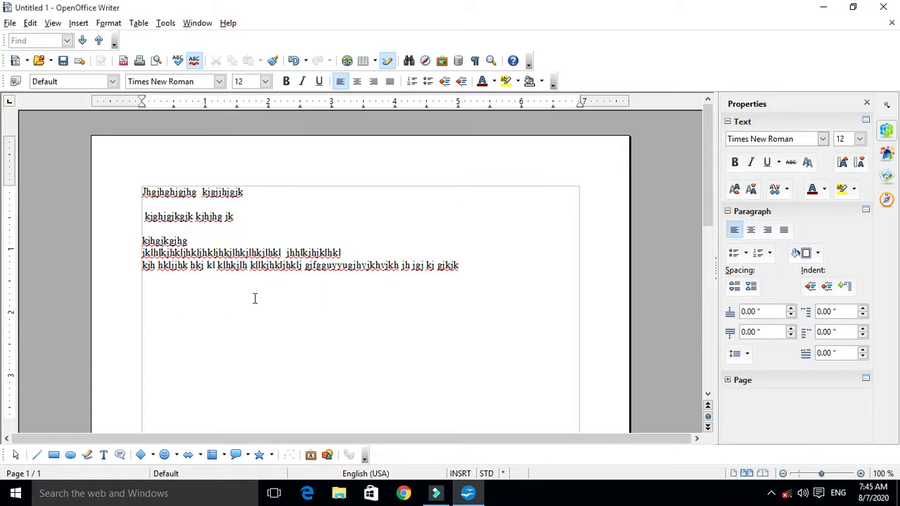
- Try a manual page break at the end of the line ending in "jhhlkjhjklhkl", and undo it after checking both pages
left_click(351, 252)
left_click(79, 24)
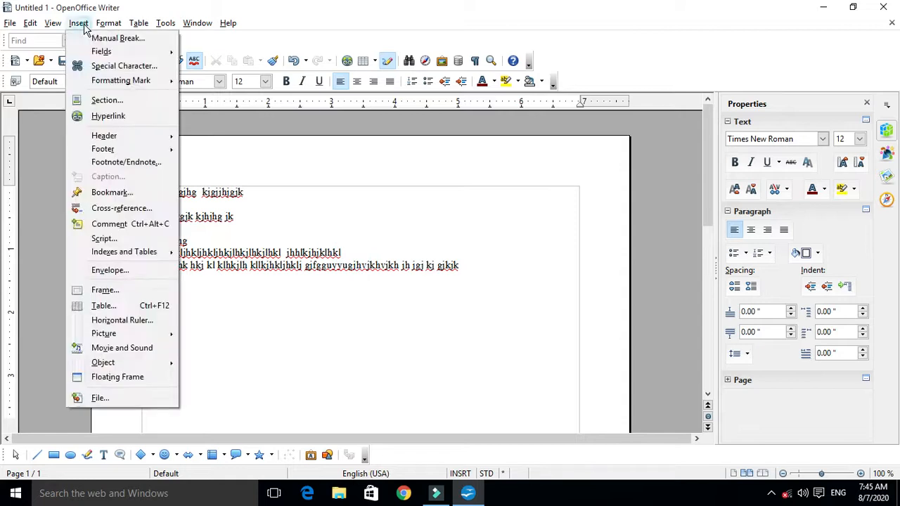
left_click(91, 41)
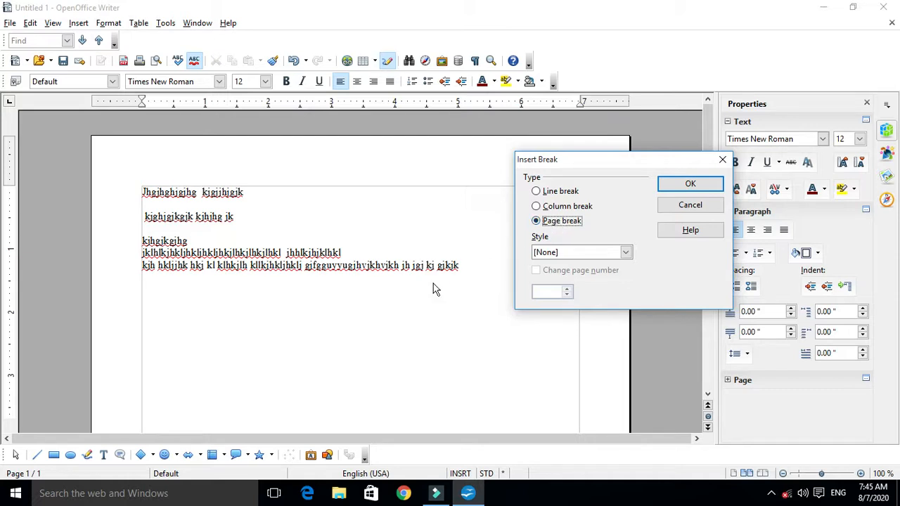
left_click(693, 184)
scroll(386, 341, "up", 10)
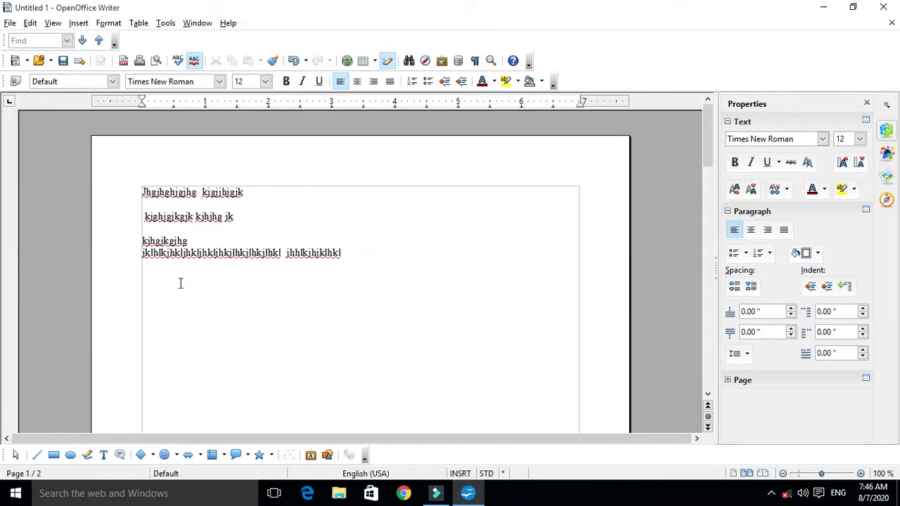
scroll(237, 299, "down", 5)
scroll(237, 298, "down", 4)
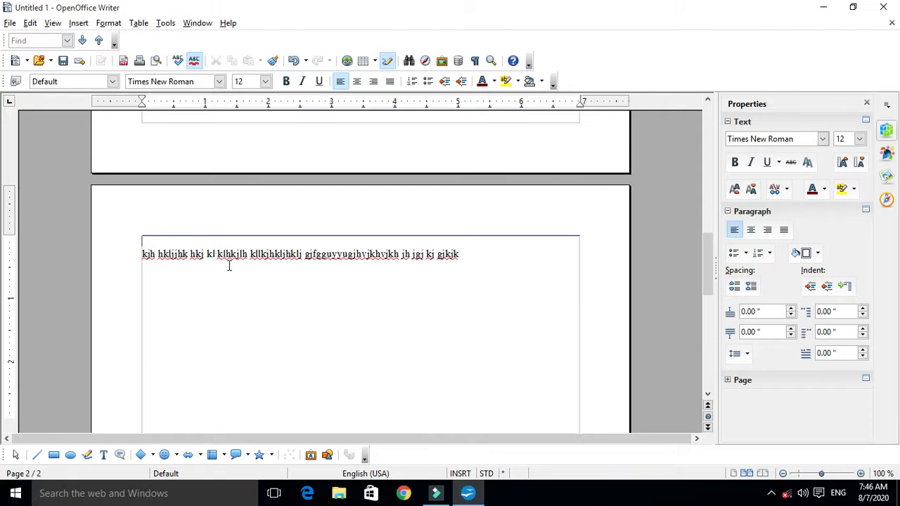
key("ctrl+z")
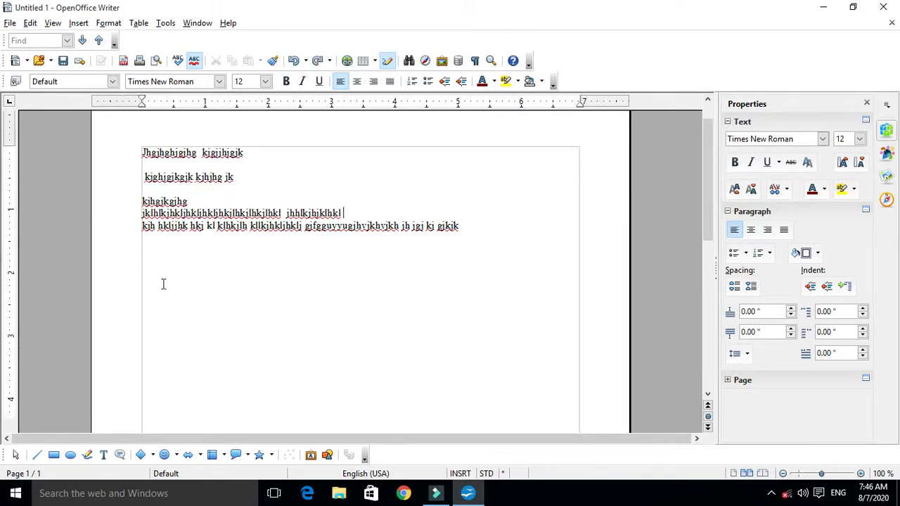
- Examine the last line, from "kjh hkljjhk" to its final word "gjkjk", at 266 % zoom and return to 100 %
left_click(346, 212)
left_click_drag(141, 225, 590, 225)
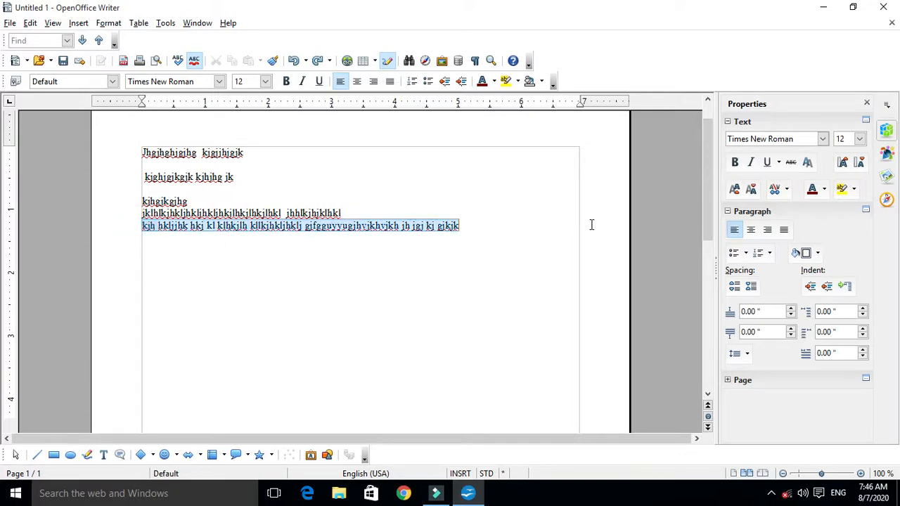
left_click(364, 286)
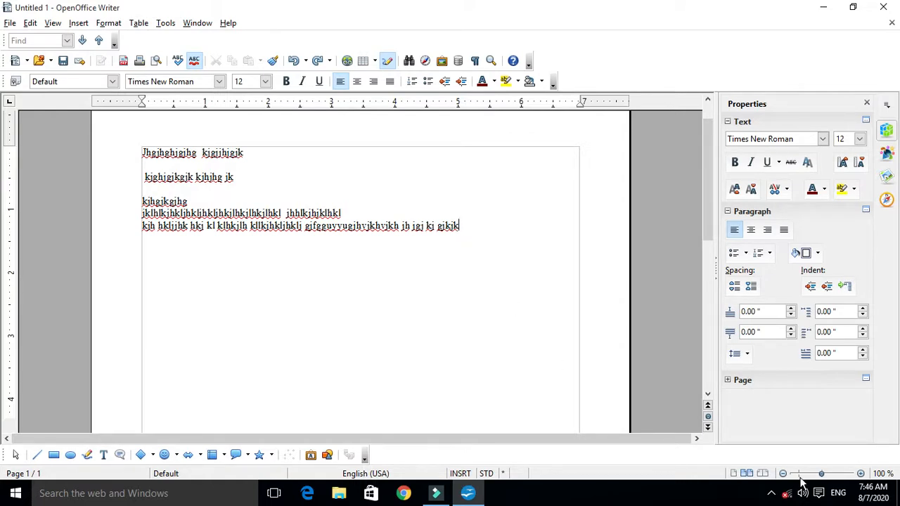
left_click(831, 474)
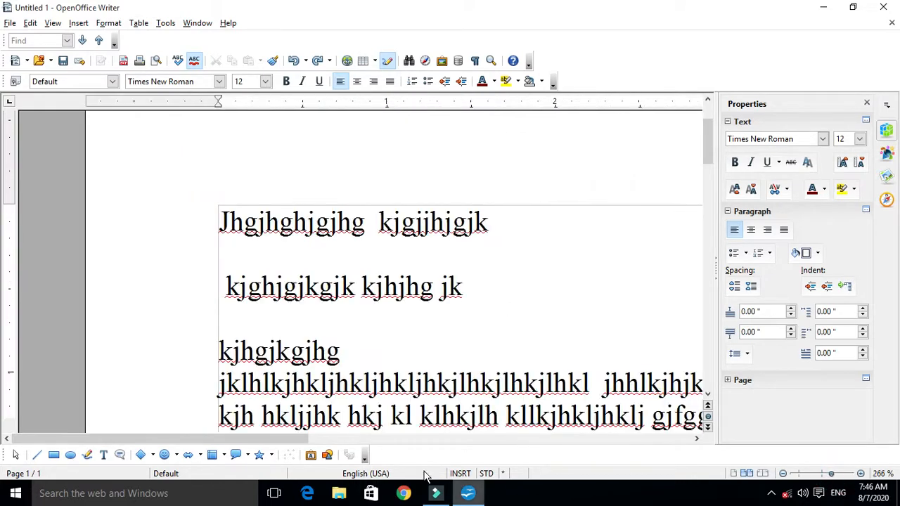
left_click_drag(259, 444, 499, 444)
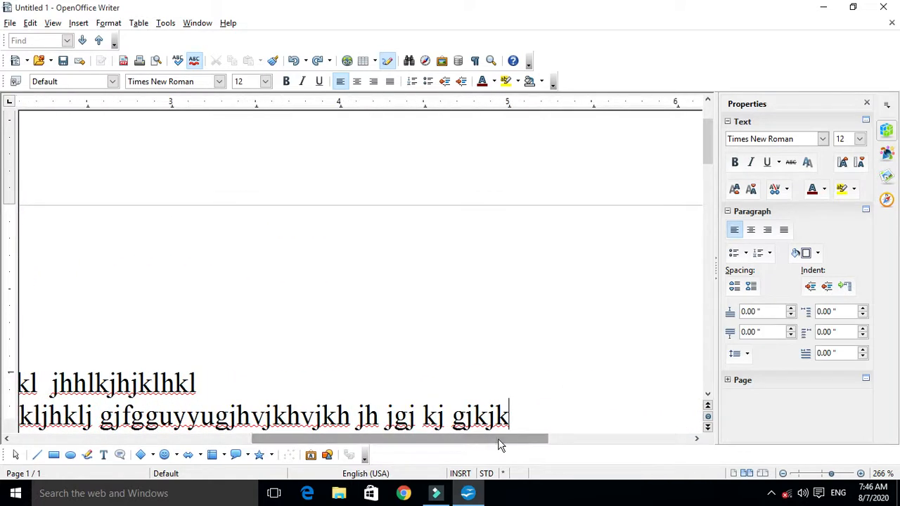
scroll(514, 305, "down", 3)
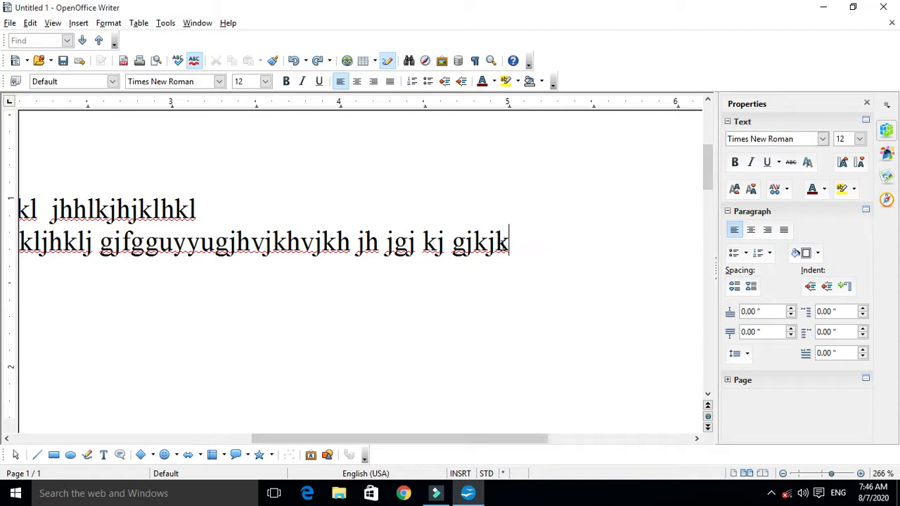
left_click_drag(496, 242, 518, 243)
left_click(514, 248)
left_click_drag(827, 477, 821, 474)
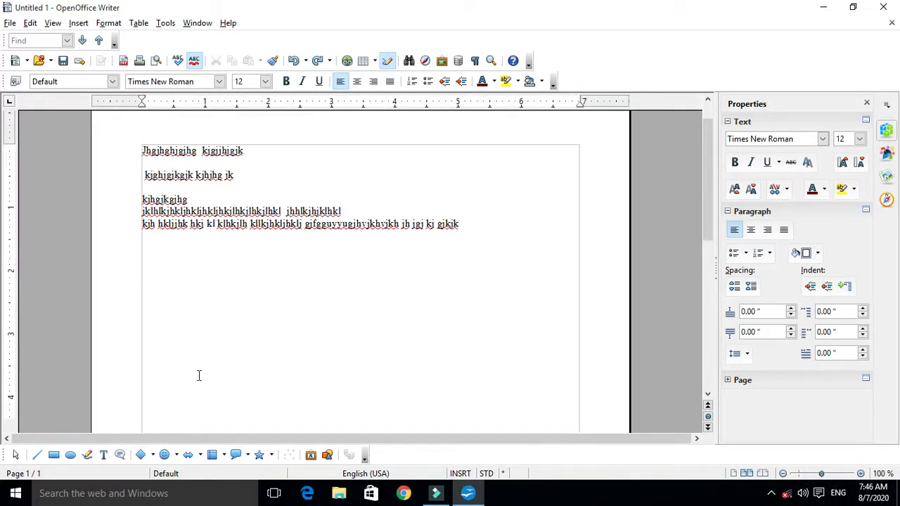
- Highlight the three-line block from "kjhgjkgjhg" to "gjkjk" to examine the text below the empty line
left_click(165, 184)
left_click_drag(144, 199, 528, 234)
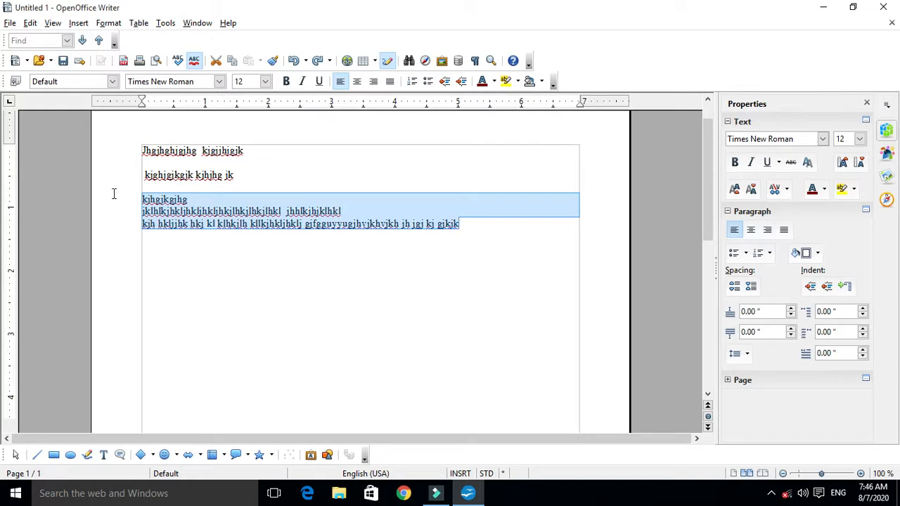
left_click(168, 197)
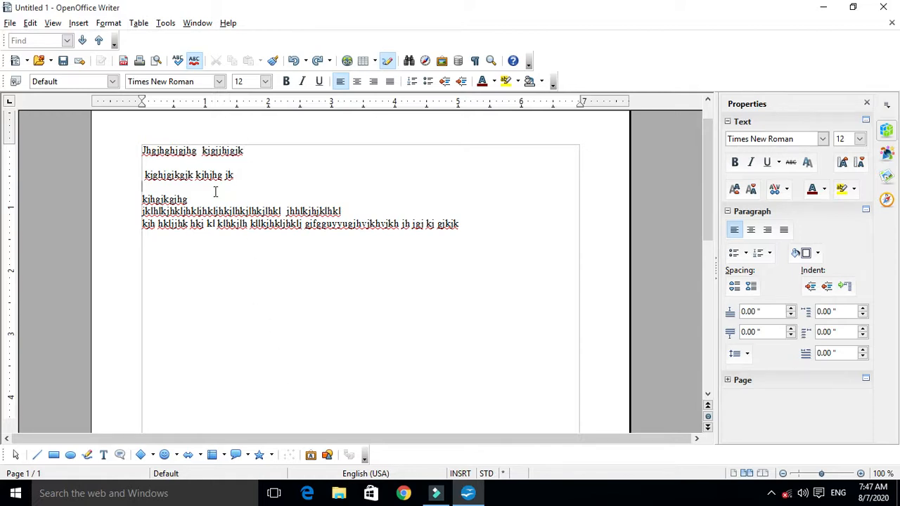
left_click_drag(143, 198, 509, 229)
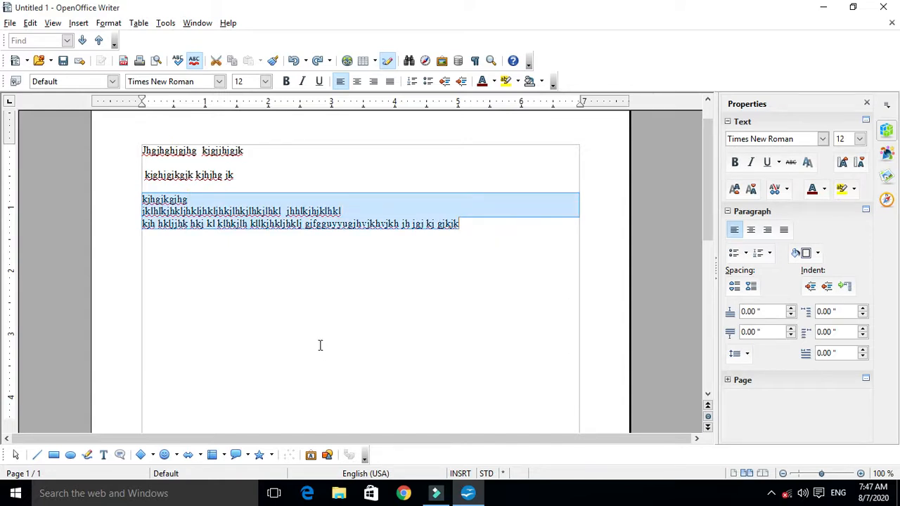
left_click(249, 279)
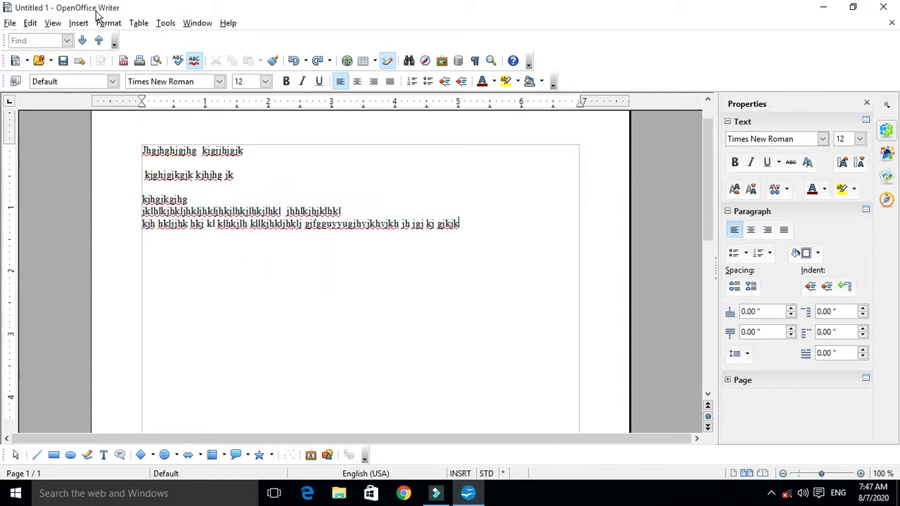
- Insert a manual page break with style [None] on the empty line above "kjhgjkgjhg"
left_click(151, 189)
left_click(73, 24)
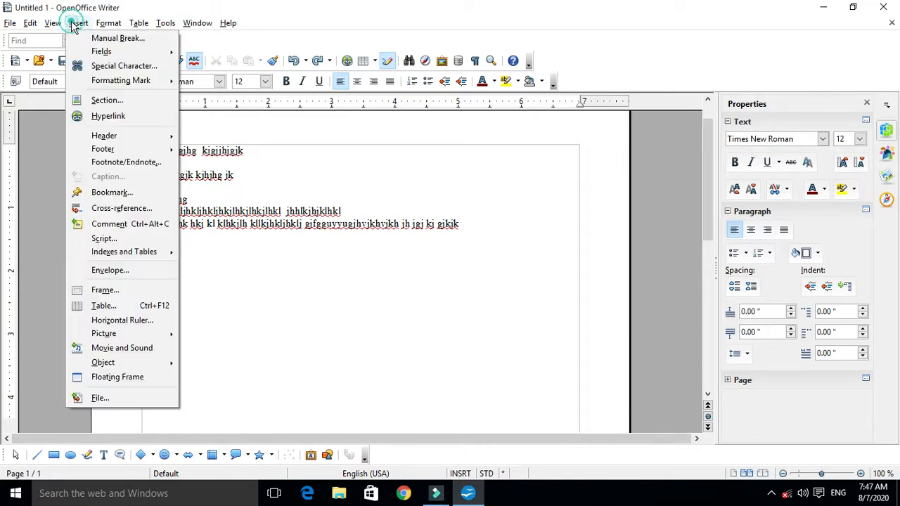
left_click(101, 38)
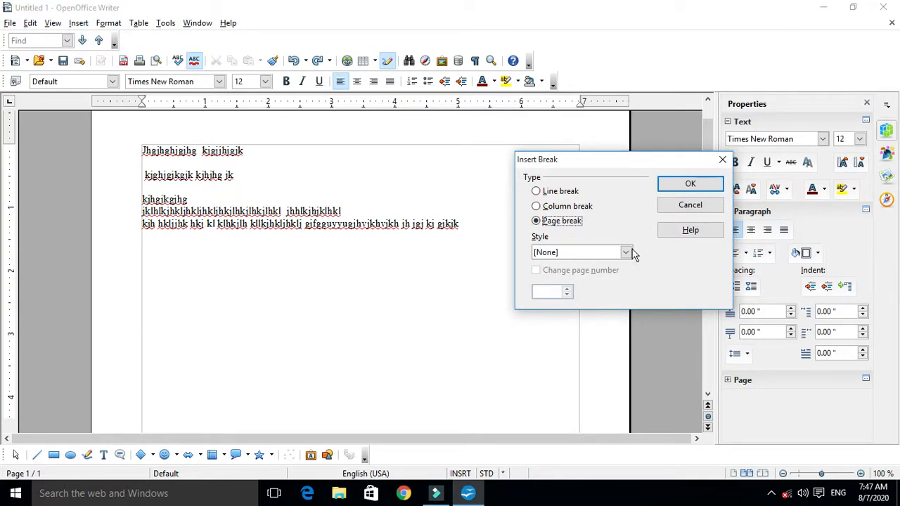
left_click(691, 185)
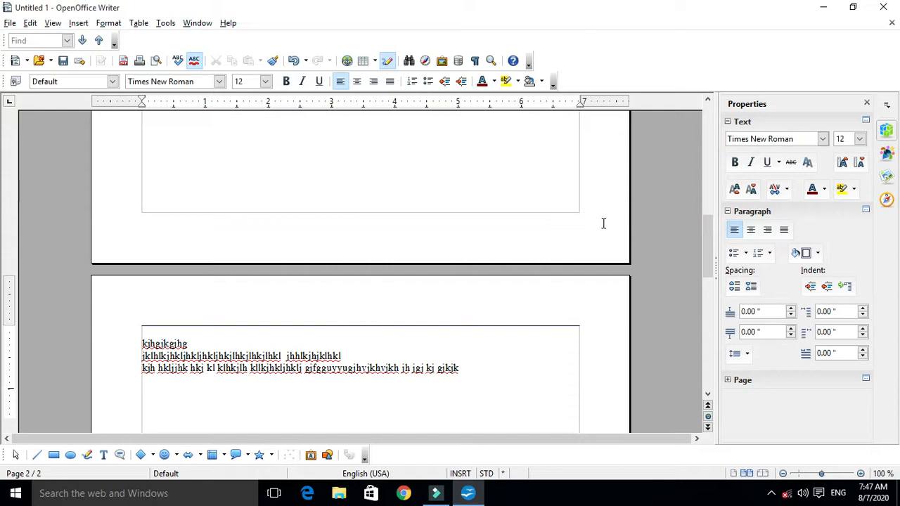
- Compare the text on both pages, highlighting the lines before and after the page break
scroll(410, 284, "up", 4)
scroll(410, 284, "up", 10)
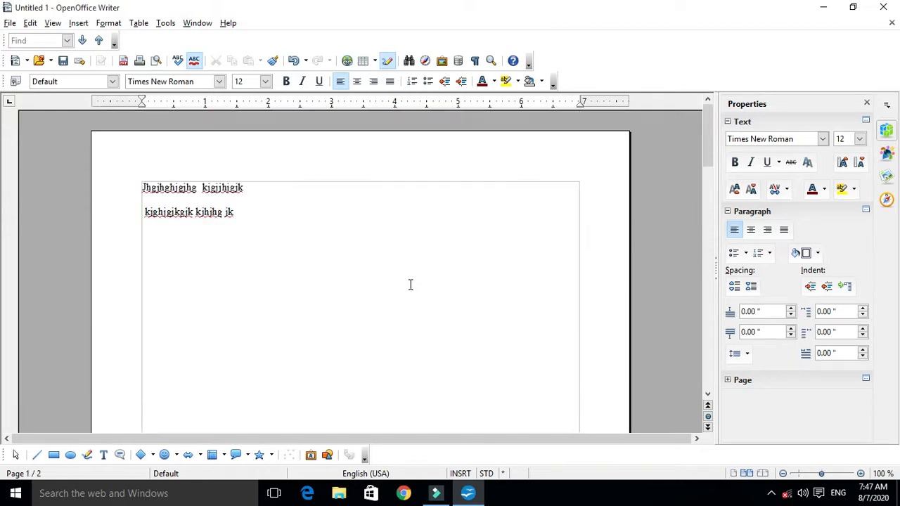
left_click_drag(184, 220, 131, 179)
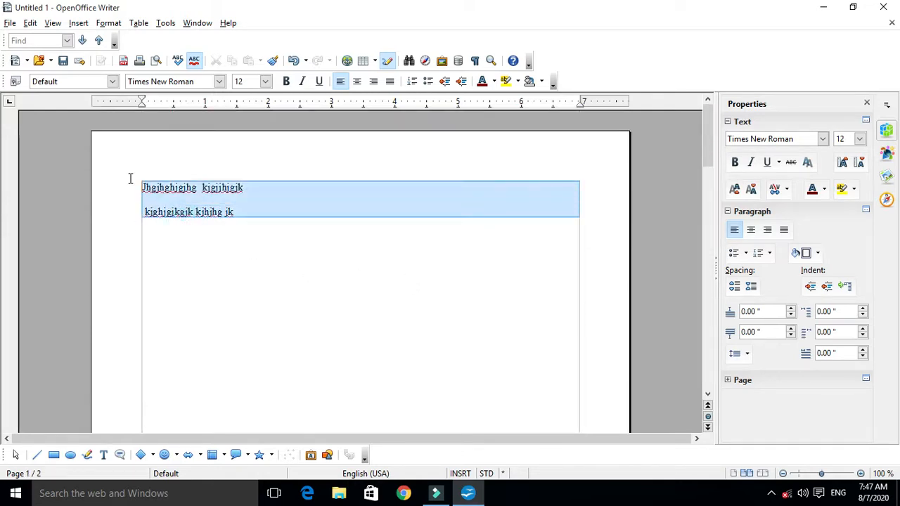
scroll(198, 274, "down", 3)
scroll(195, 260, "up", 3)
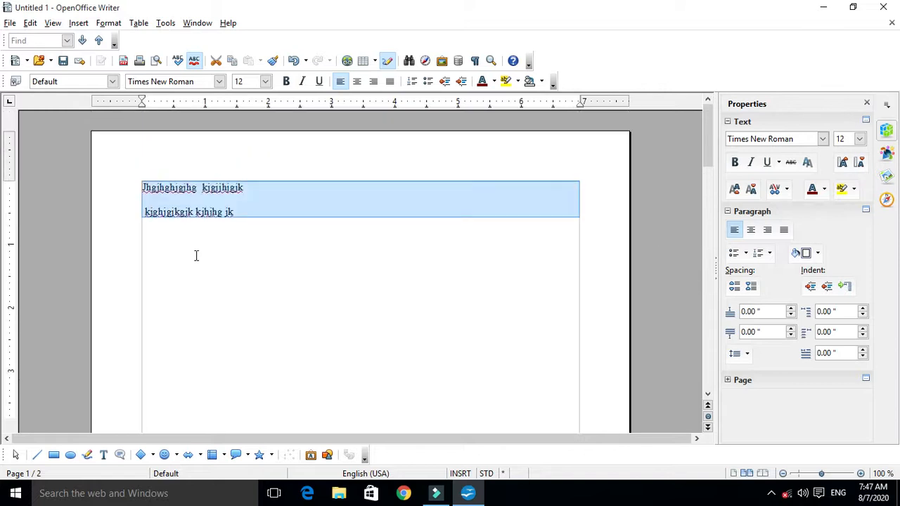
left_click(138, 232)
scroll(176, 268, "down", 1)
scroll(199, 285, "down", 15)
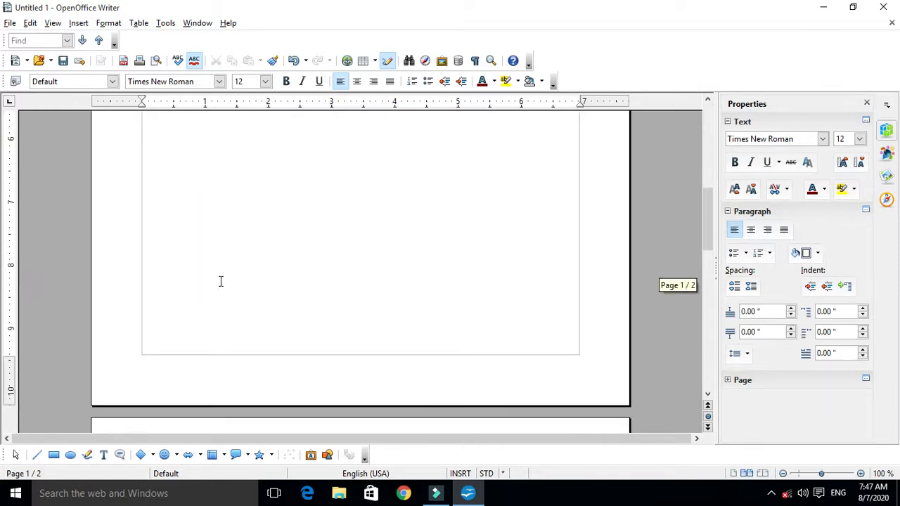
left_click(157, 210)
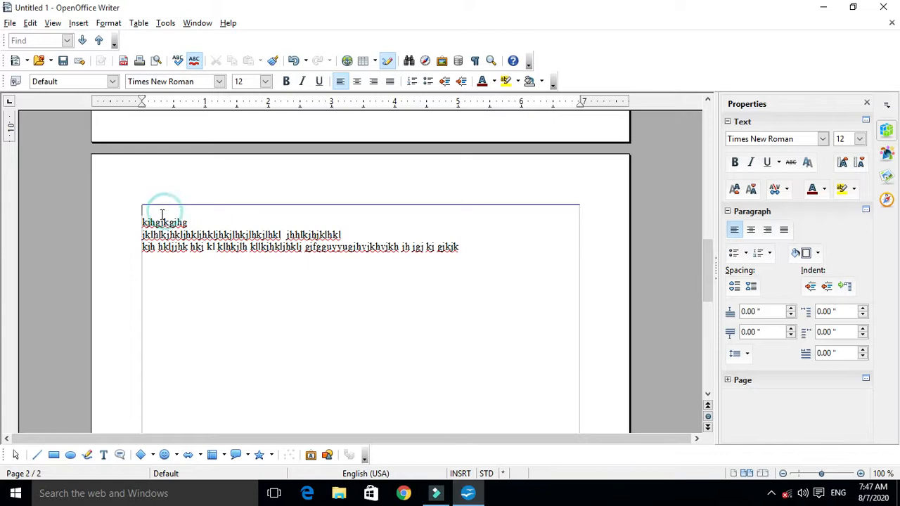
left_click_drag(138, 219, 526, 267)
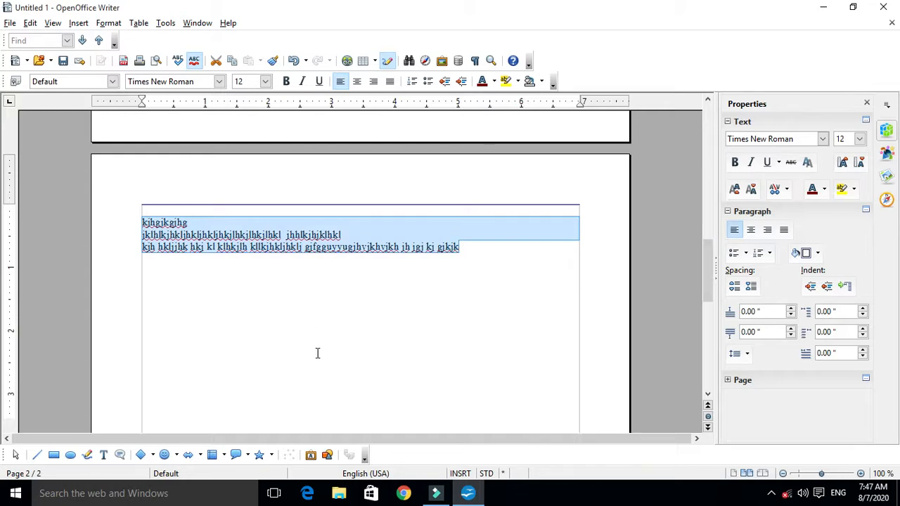
scroll(318, 347, "up", 5)
scroll(320, 348, "up", 13)
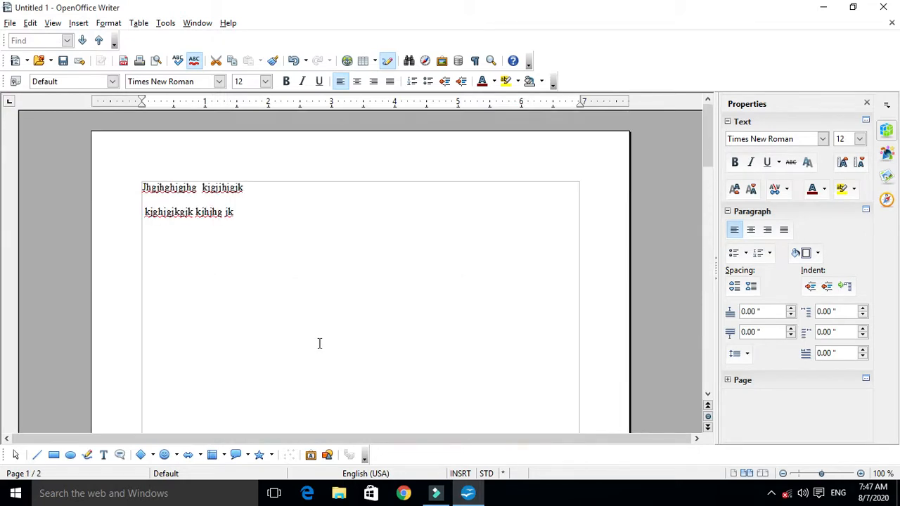
left_click(209, 243)
left_click(80, 23)
left_click(98, 39)
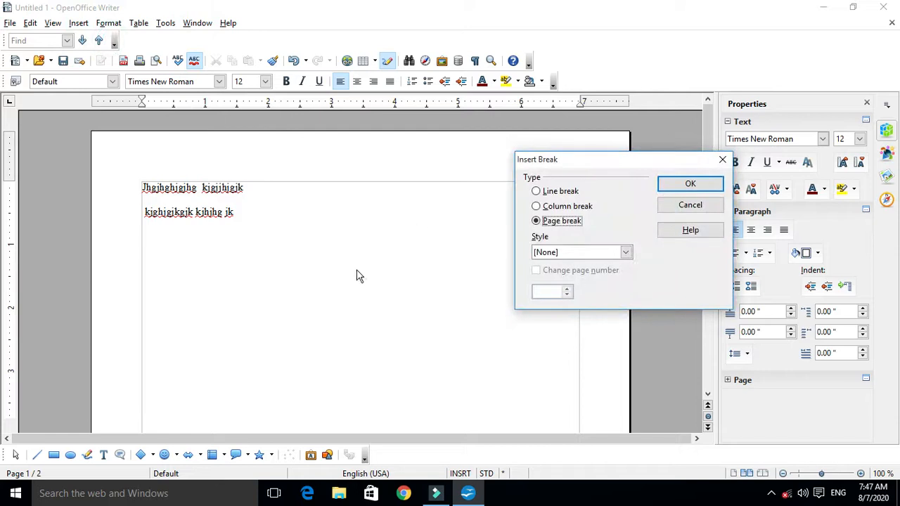
left_click(664, 210)
- Insert a manual page break with the Endnote page style at the end of the "kjghjgjkgjk kjhjhg jk" line
left_click(267, 207)
left_click(78, 22)
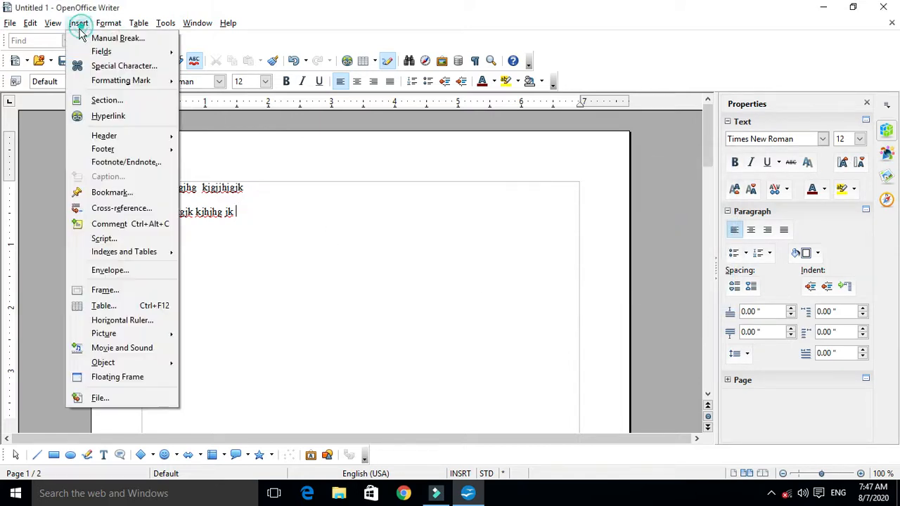
left_click(130, 39)
left_click(582, 258)
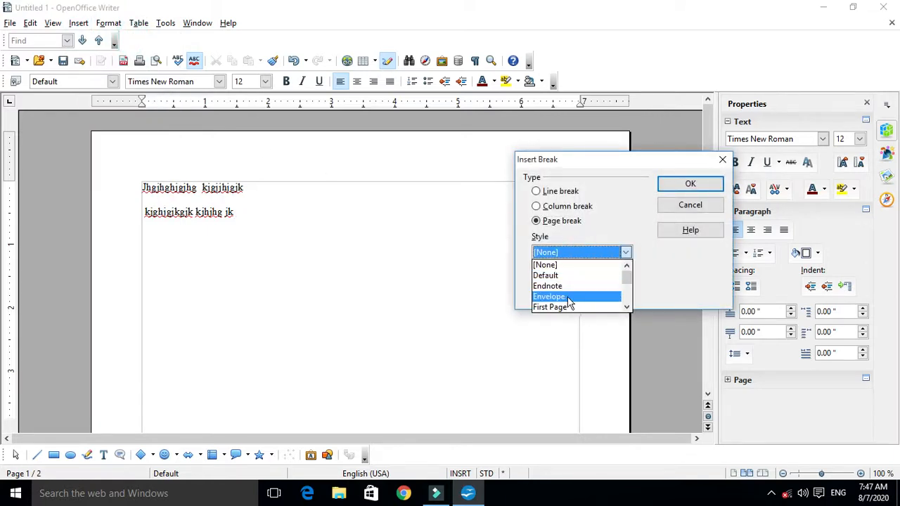
scroll(580, 303, "down", 2)
scroll(586, 297, "up", 2)
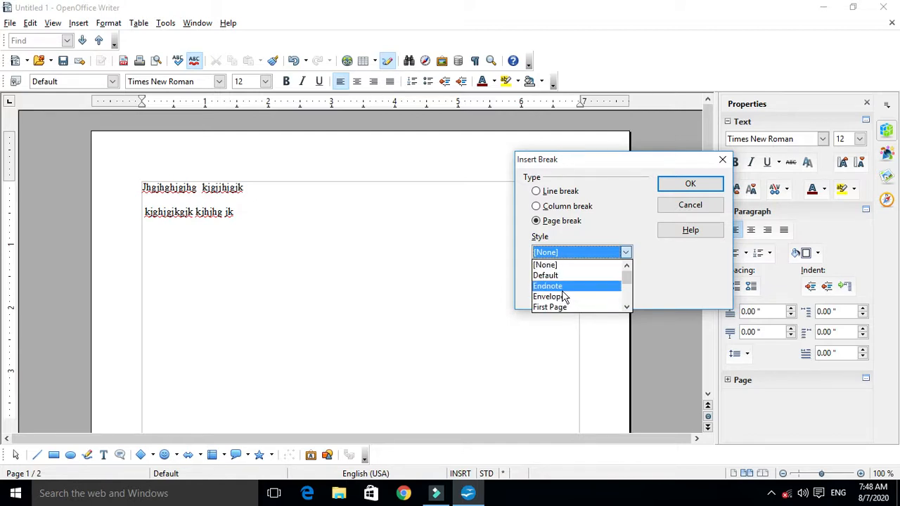
left_click(563, 286)
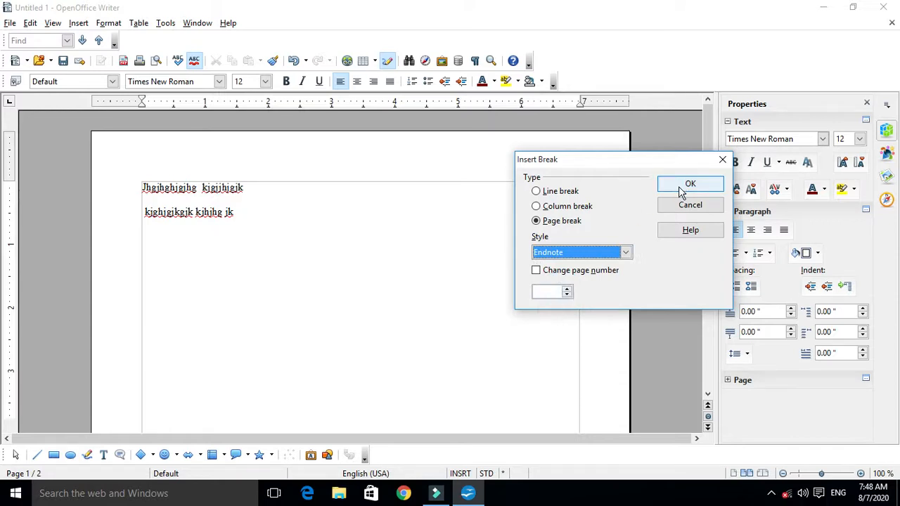
left_click(701, 184)
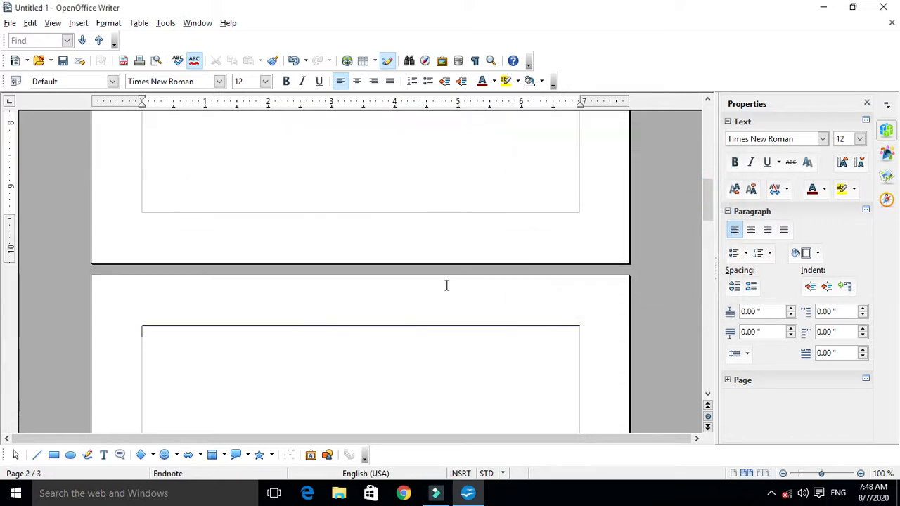
- Insert another page break at the start of the empty Endnote page and return to the first page
scroll(330, 292, "up", 2)
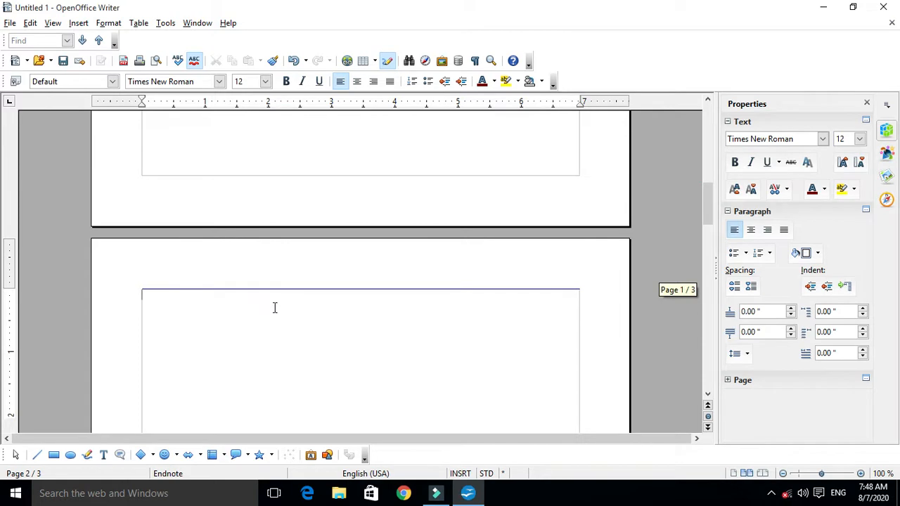
scroll(231, 337, "down", 15)
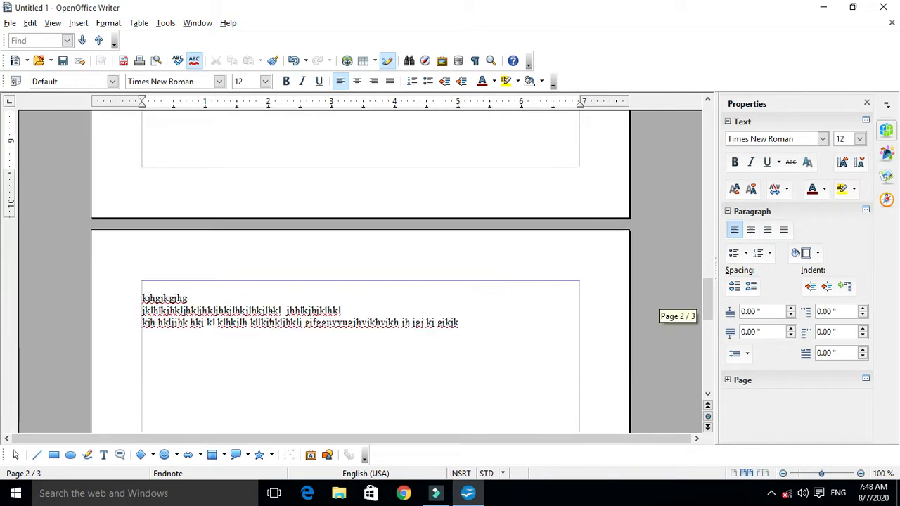
scroll(271, 322, "up", 3)
scroll(161, 277, "up", 18)
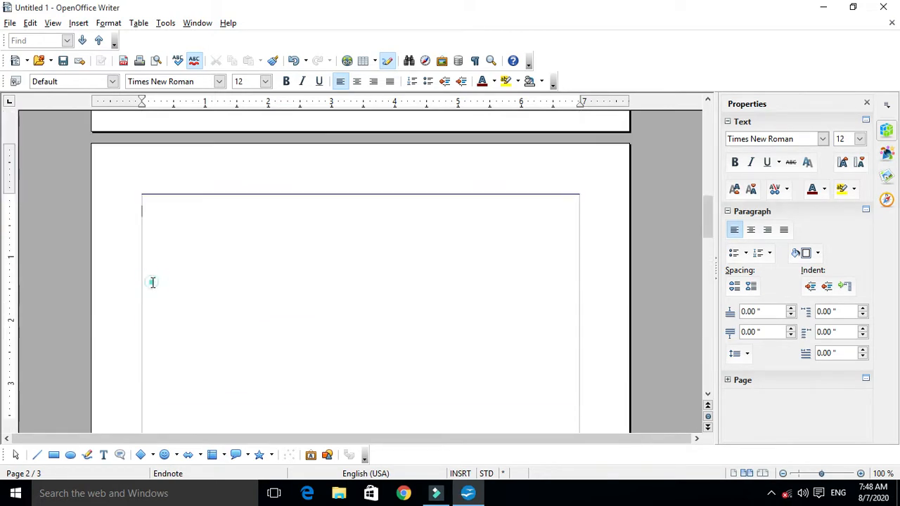
scroll(206, 361, "up", 8)
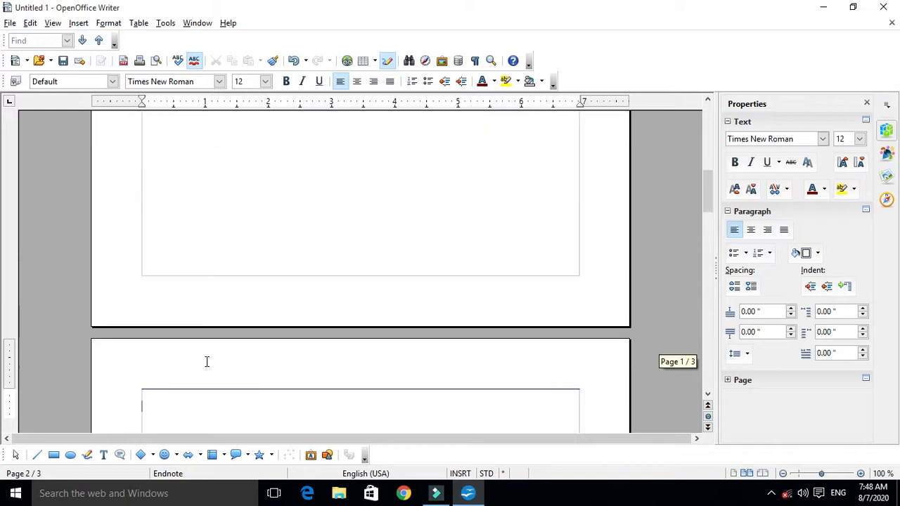
scroll(205, 360, "up", 4)
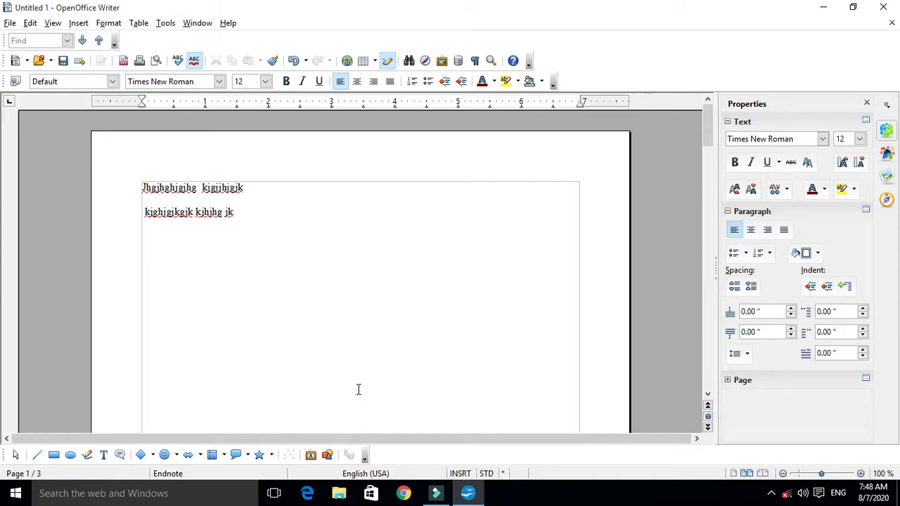
key("ctrl+Return")
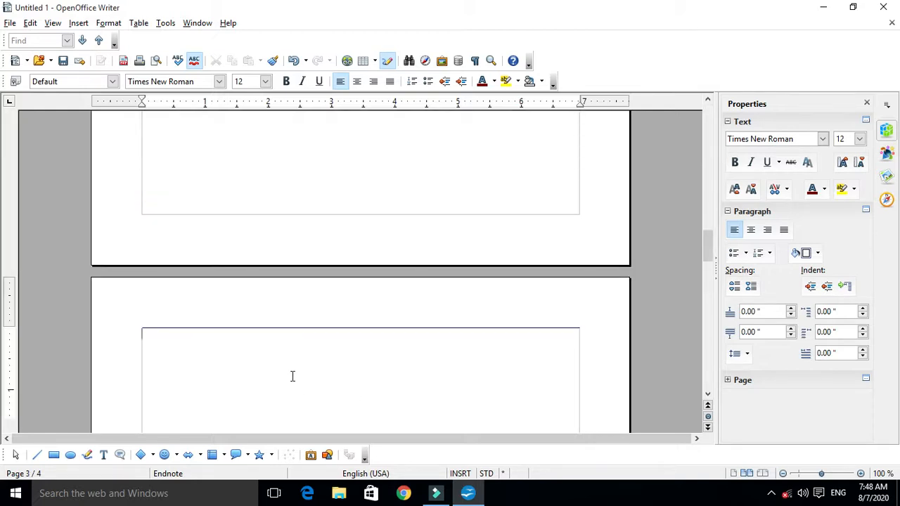
scroll(293, 376, "up", 4)
scroll(292, 376, "up", 10)
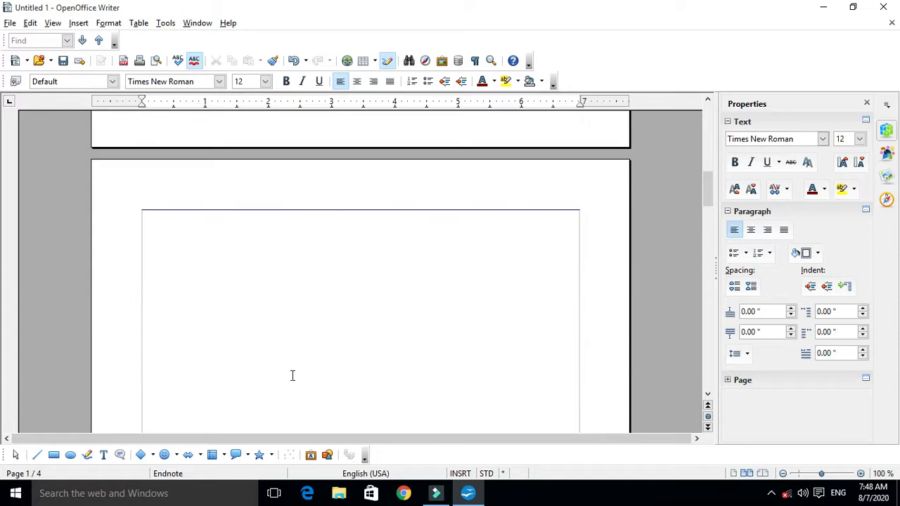
scroll(292, 376, "up", 4)
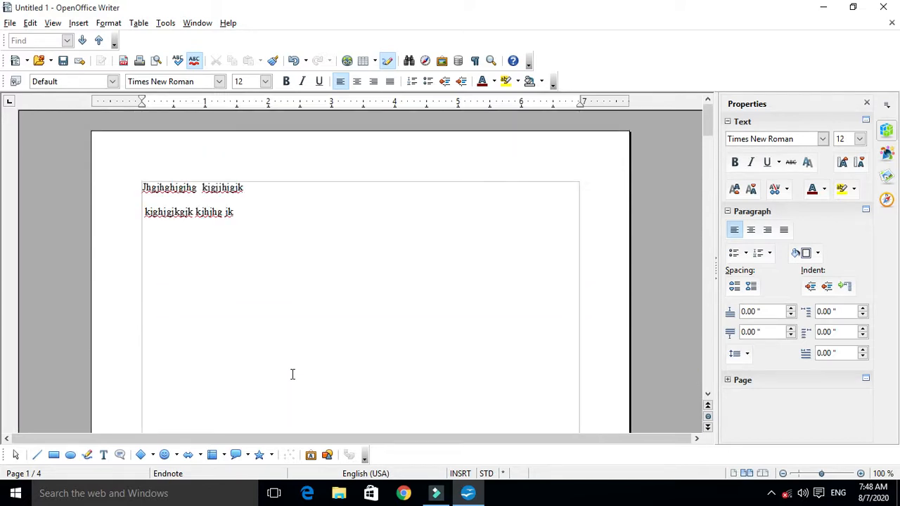
- Insert a page break on the empty line between the two text lines on the first page
left_click(202, 200)
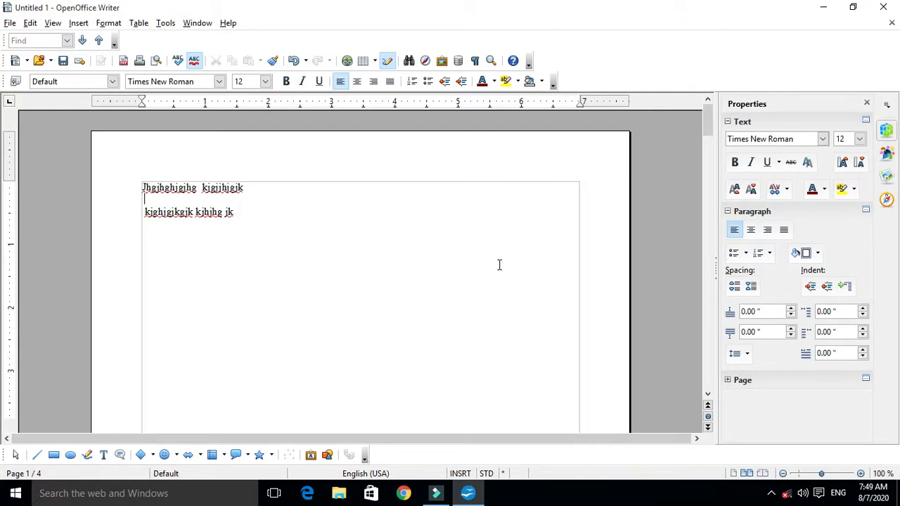
key("ctrl+Return")
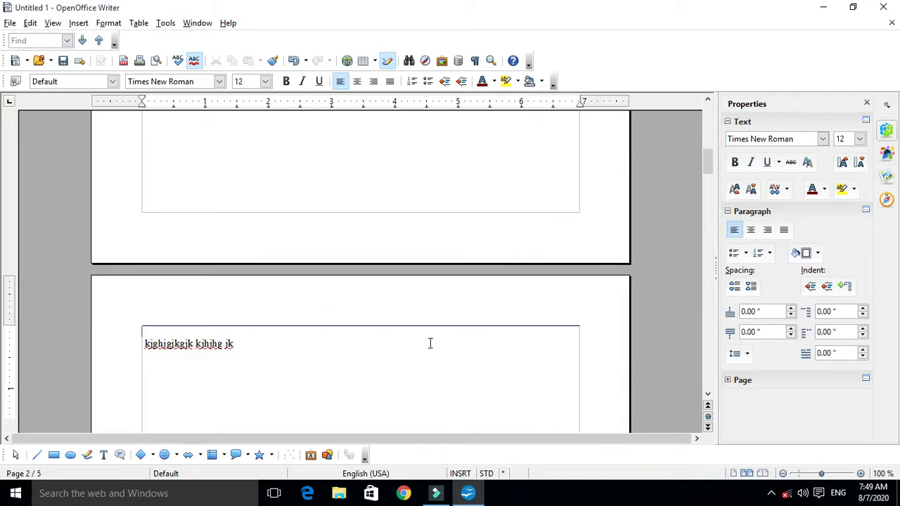
scroll(424, 316, "up", 15)
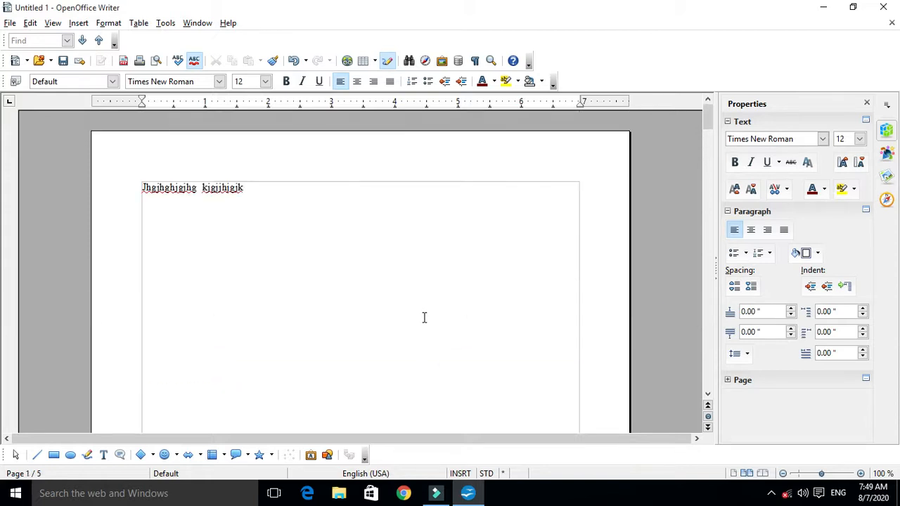
- Delete all page breaks and empty lines after the first text line, bringing the five text lines together on one page
left_click(183, 199)
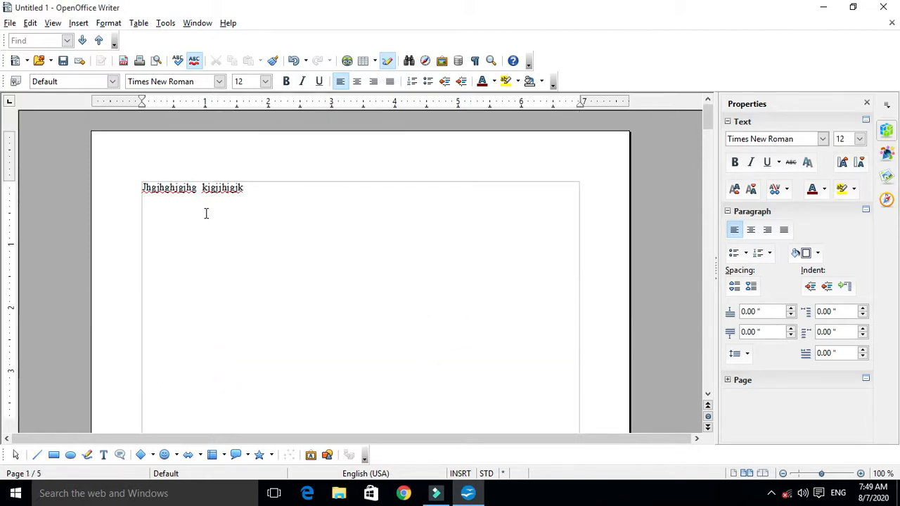
key("Delete")
key("Delete")
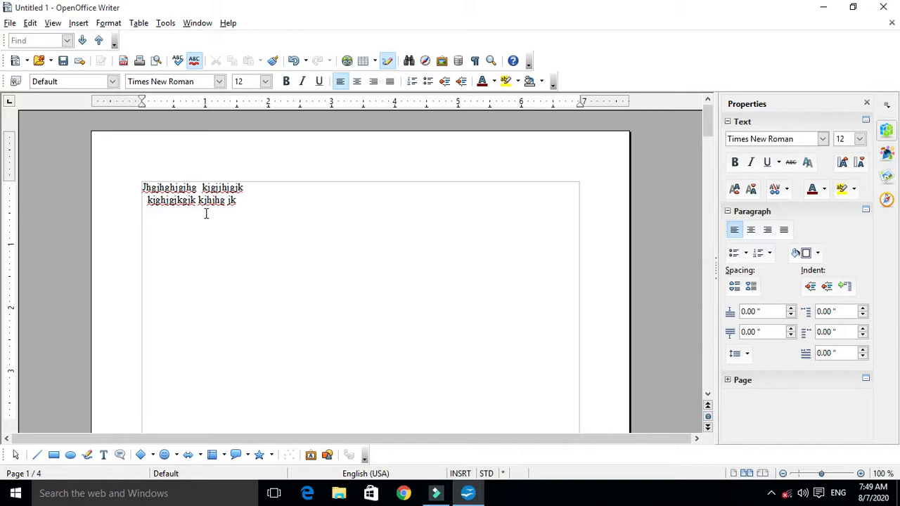
key("Delete")
key("Delete")
key("Delete")
key("Delete")
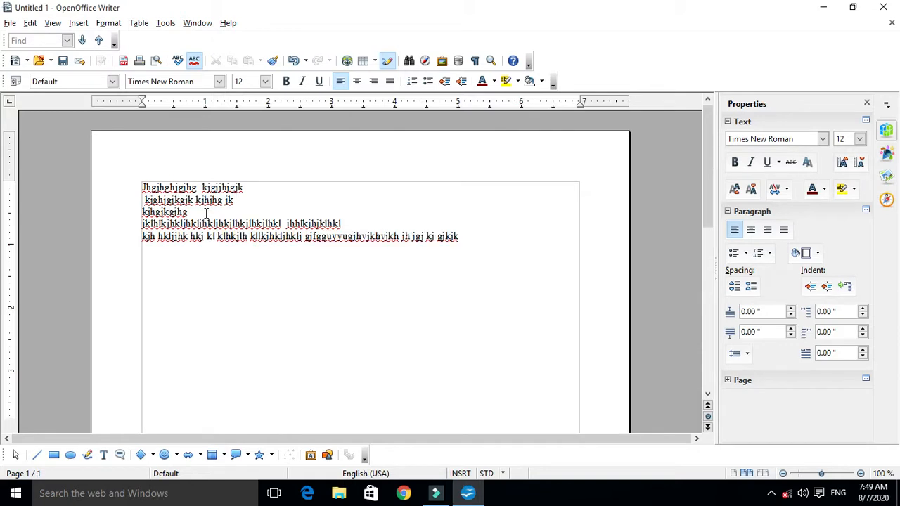
scroll(380, 319, "down", 10)
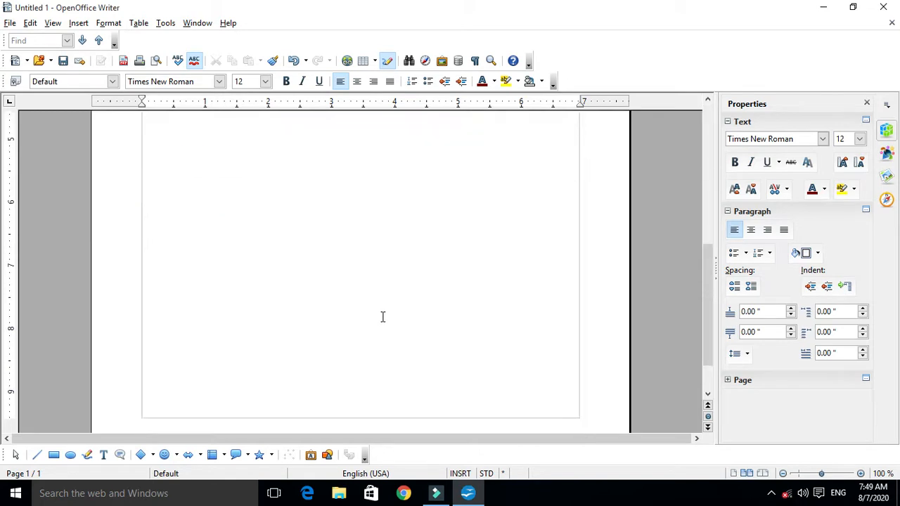
scroll(387, 319, "up", 10)
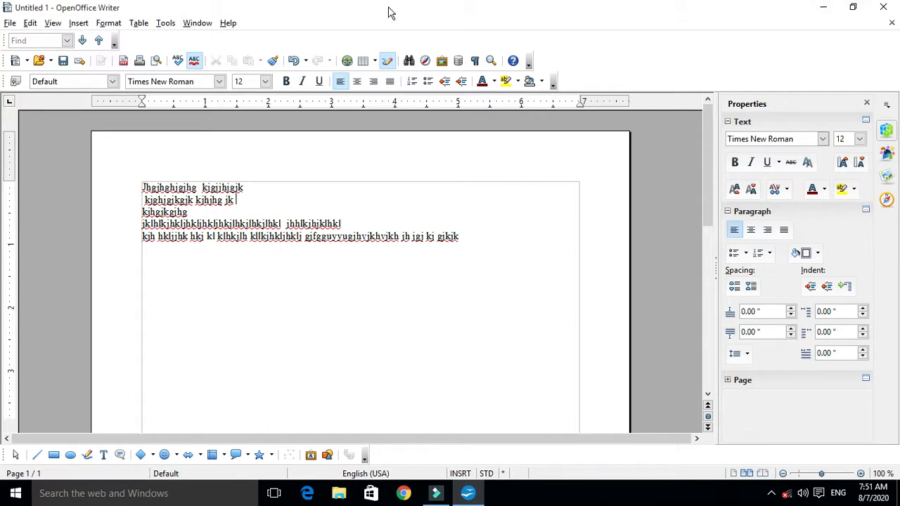
- Set the paper format of the Default page style to A4
left_click(113, 24)
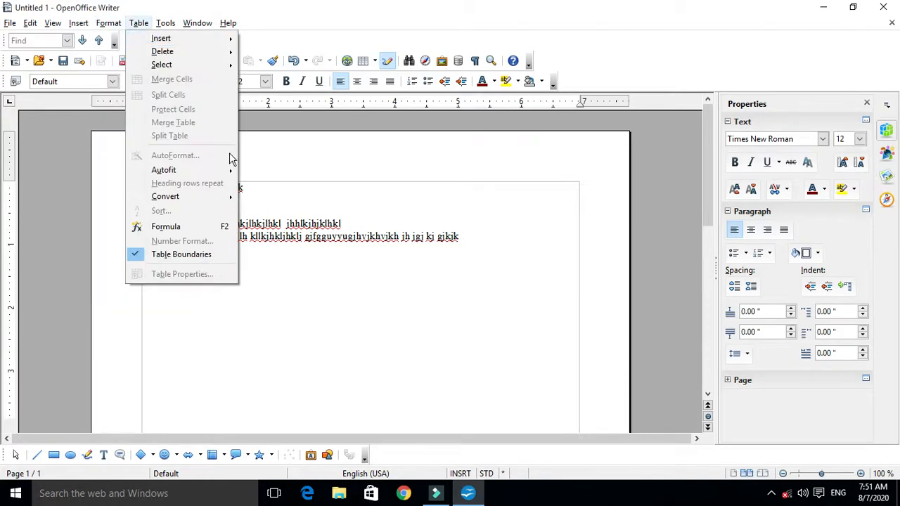
left_click(382, 192)
left_click(103, 26)
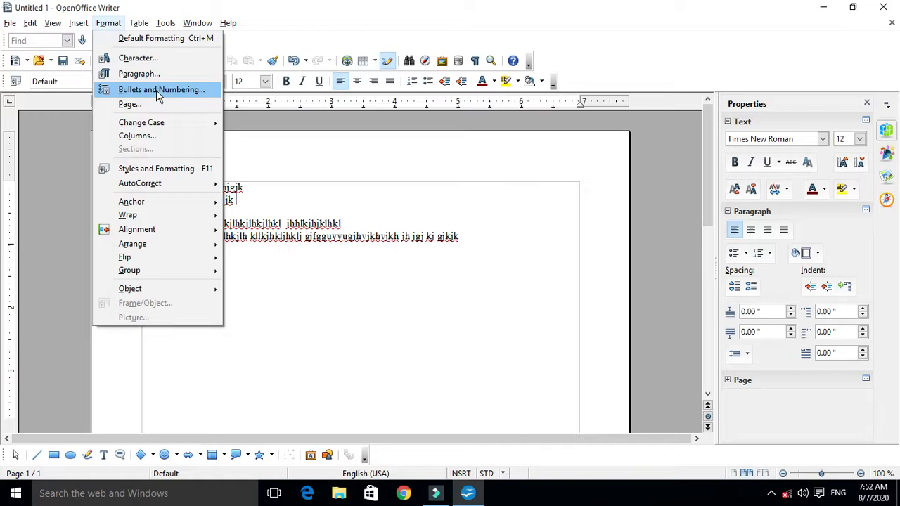
left_click(123, 106)
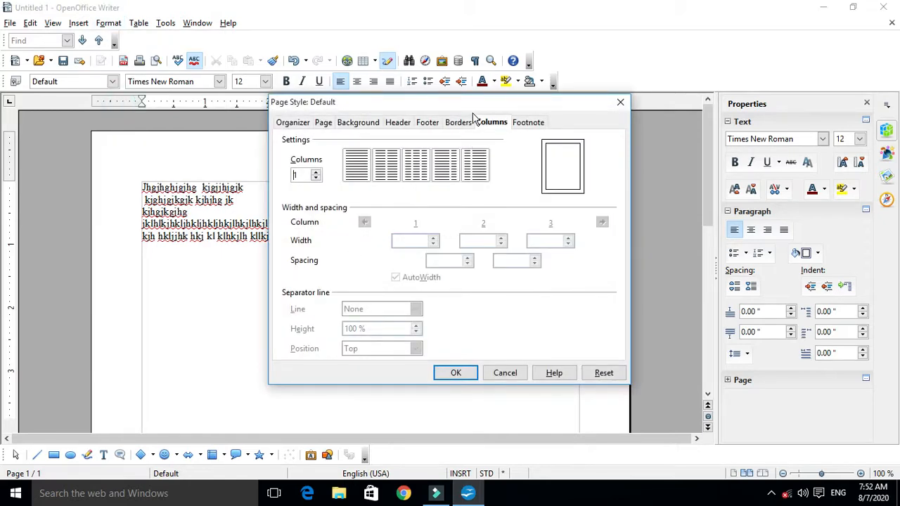
left_click_drag(471, 111, 532, 169)
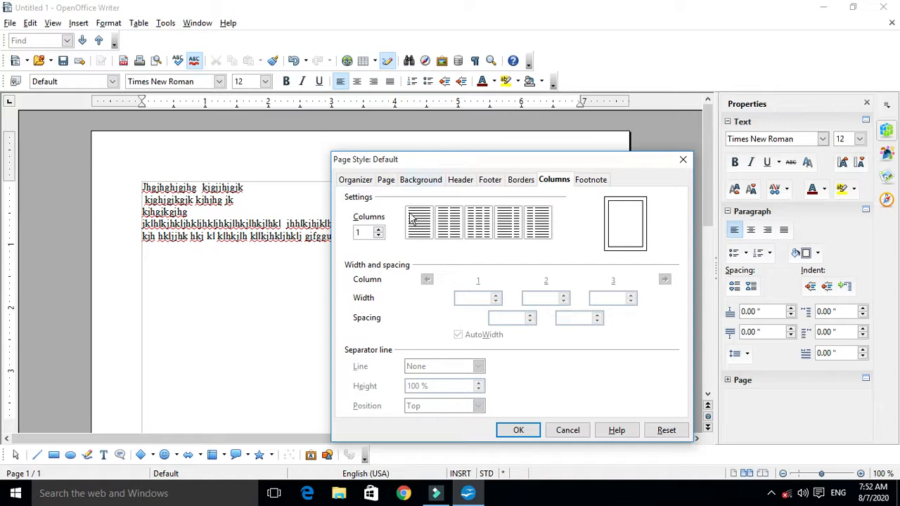
left_click(386, 181)
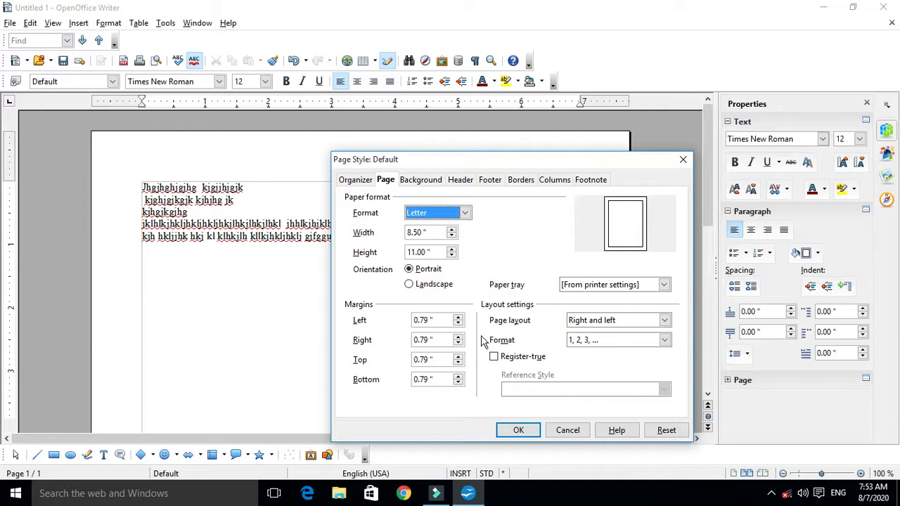
left_click(466, 213)
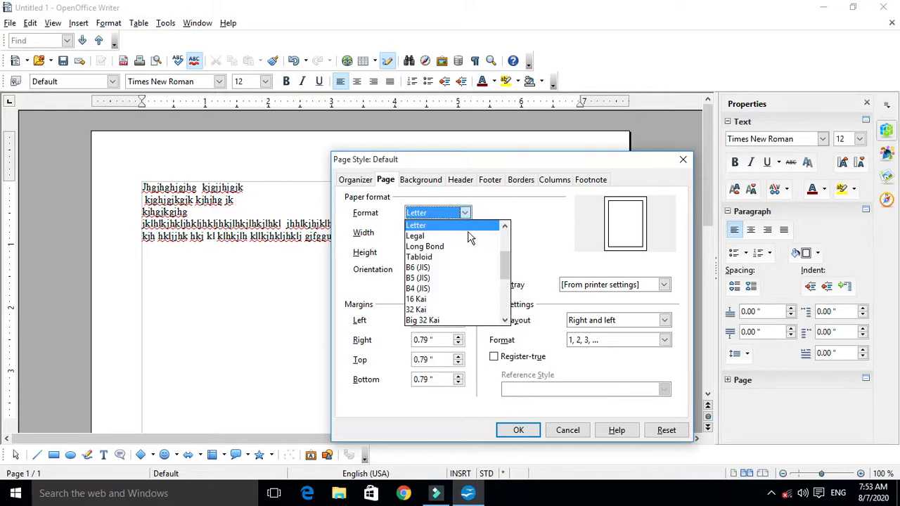
scroll(467, 253, "down", 1)
scroll(462, 288, "down", 3)
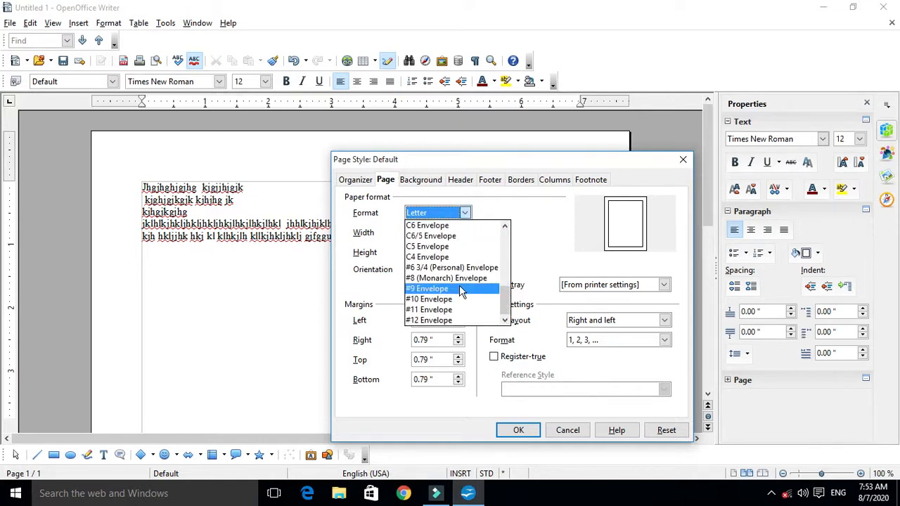
scroll(460, 290, "up", 5)
scroll(458, 284, "up", 1)
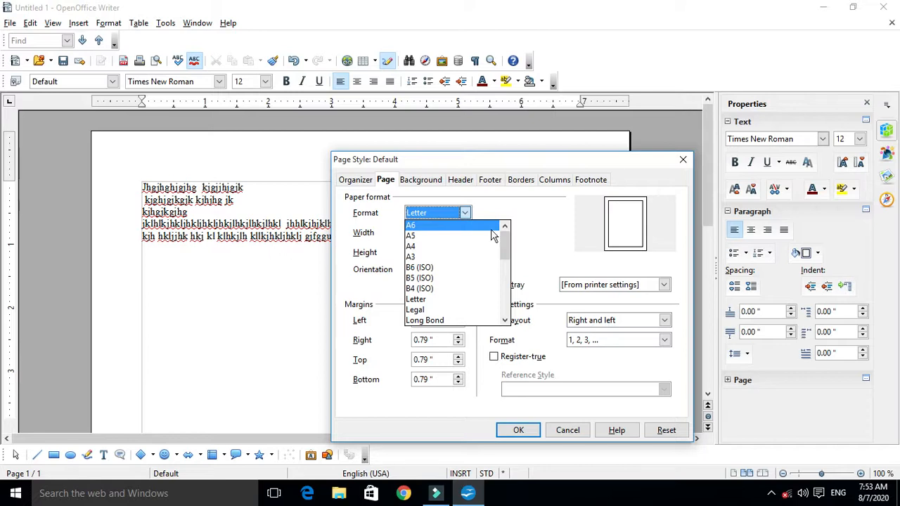
left_click(423, 247)
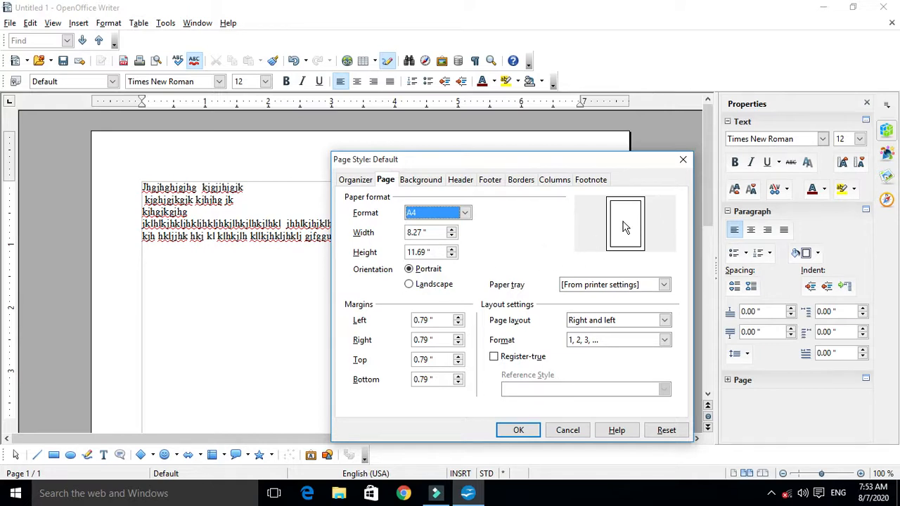
- Switch the page style's paper format to Letter and back to A4
left_click(465, 212)
scroll(445, 290, "down", 3)
scroll(446, 289, "up", 3)
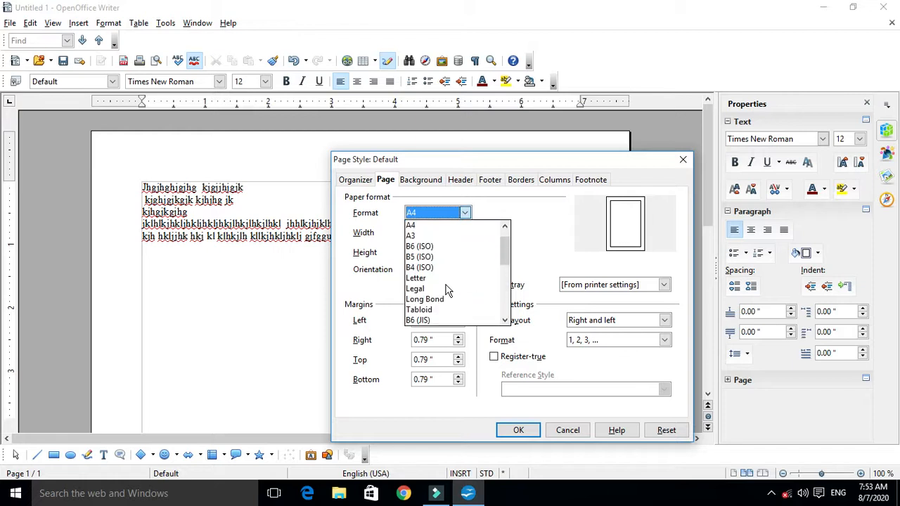
left_click(428, 277)
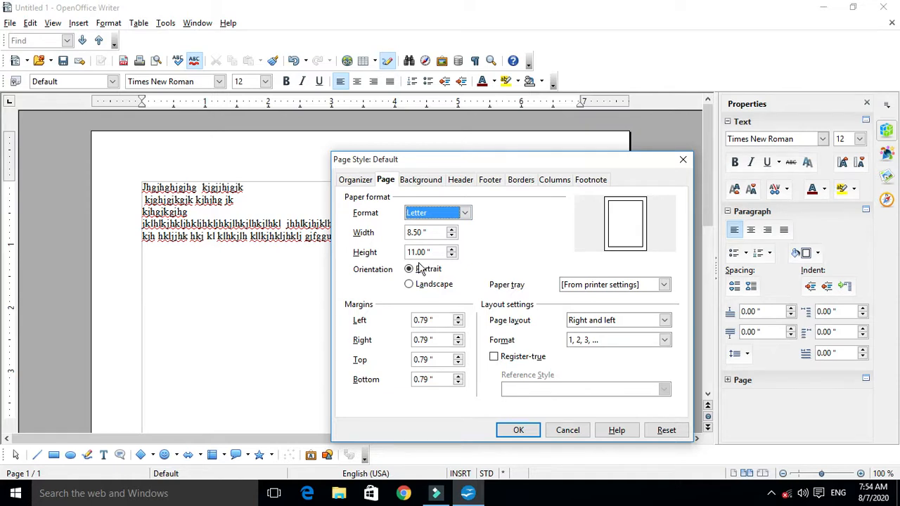
left_click(465, 213)
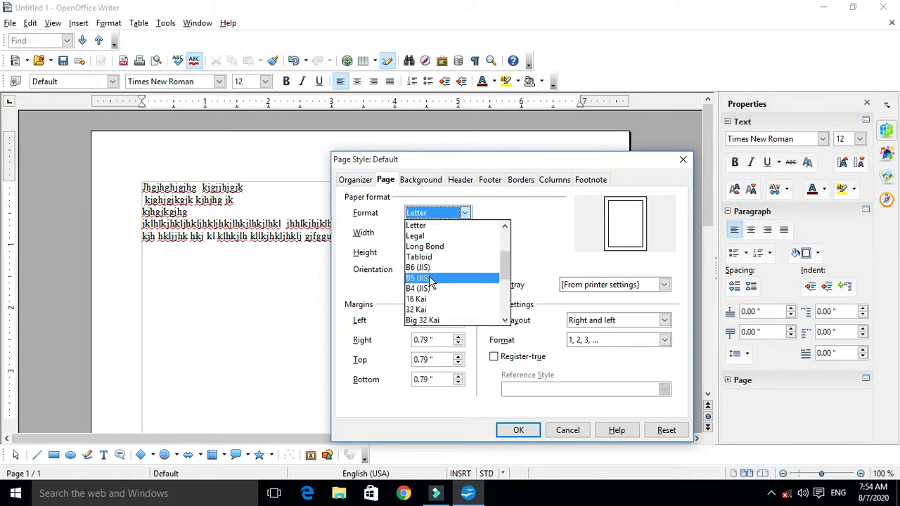
scroll(430, 274, "up", 3)
left_click(430, 248)
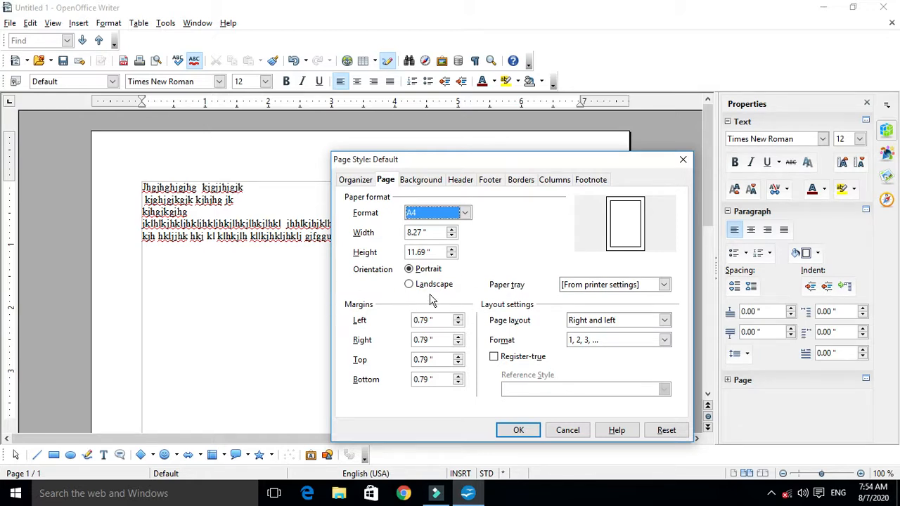
left_click(437, 274)
left_click(343, 304)
left_click(36, 454)
left_click(36, 458)
left_click(117, 307)
left_click(265, 175)
left_click(141, 204)
- Increase the page style's left margin to 1.01"
left_click(458, 317)
left_click(458, 317)
left_click(458, 317)
left_click(458, 317)
left_click(457, 317)
left_click(457, 317)
left_click(458, 317)
left_click(458, 317)
left_click(457, 317)
left_click(458, 317)
left_click(458, 317)
left_click(458, 317)
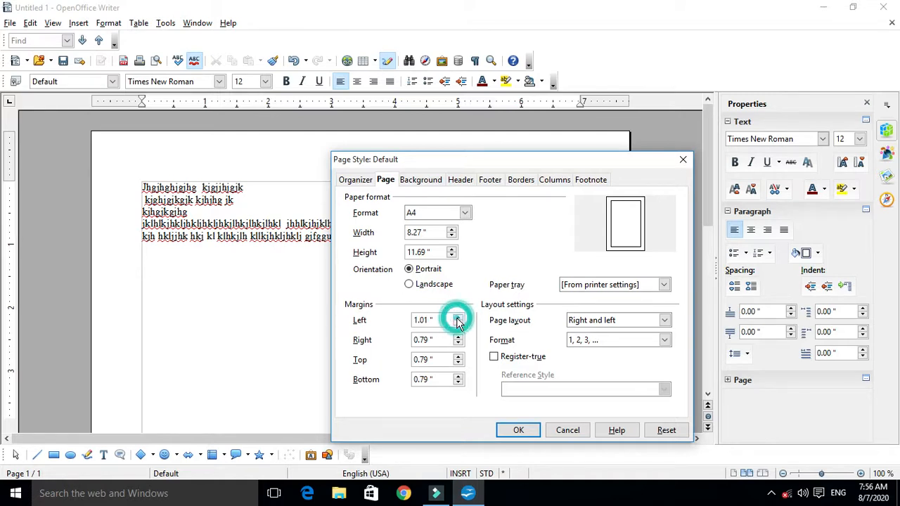
- Adjust the page style's left and right margins to 1.01"
left_click(458, 324)
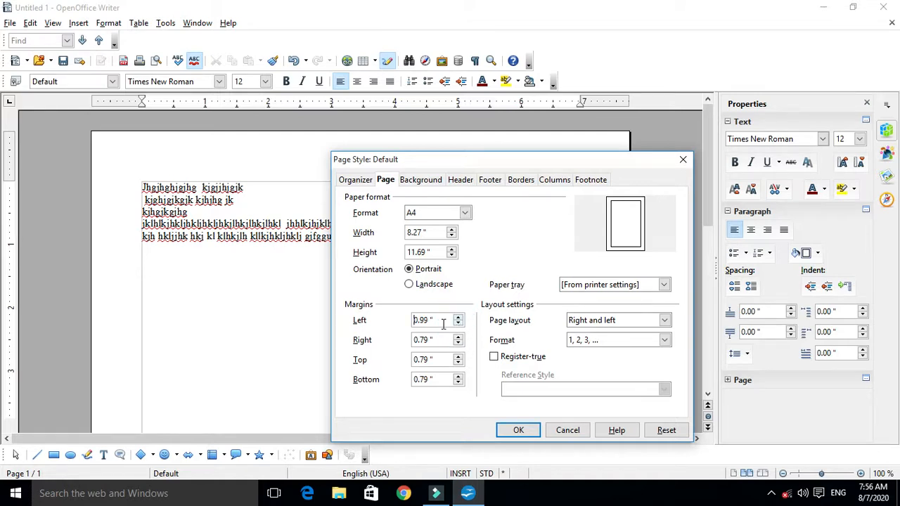
left_click(458, 317)
left_click(458, 338)
left_click(458, 337)
left_click(457, 338)
left_click(458, 338)
left_click(457, 338)
left_click(458, 338)
left_click(458, 338)
left_click(458, 338)
left_click(458, 338)
left_click(457, 337)
left_click(458, 337)
left_click(457, 337)
left_click(457, 343)
left_click(457, 342)
- Increase the page style's top margin to 1.01"
left_click(457, 356)
left_click(457, 357)
left_click(457, 356)
left_click(458, 356)
left_click(458, 356)
left_click(457, 356)
left_click(458, 357)
left_click(458, 357)
left_click(457, 356)
left_click(458, 357)
left_click(458, 357)
- Increase the page style's bottom margin to 1.01" and close the page settings
left_click(458, 377)
left_click(458, 376)
left_click(458, 376)
left_click(458, 376)
left_click(458, 376)
left_click(458, 376)
left_click(457, 376)
left_click(458, 376)
left_click(457, 376)
left_click(458, 376)
left_click(458, 376)
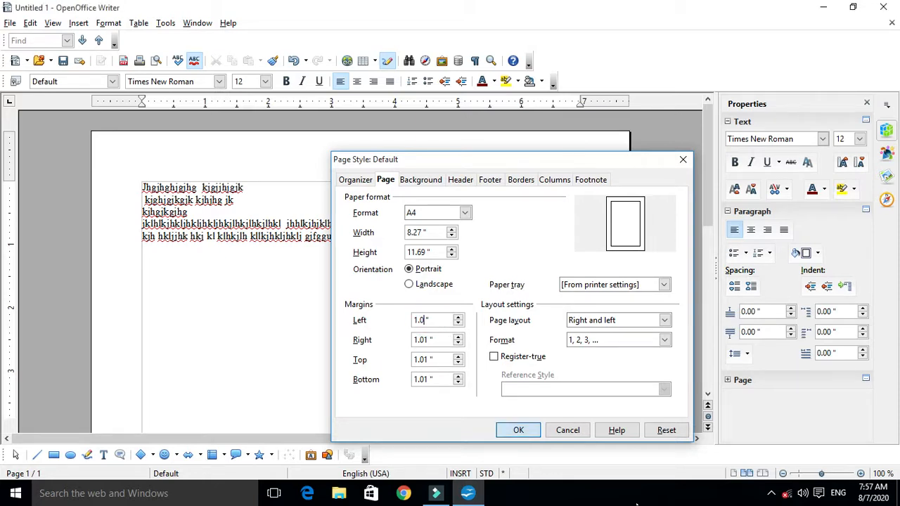
left_click(518, 430)
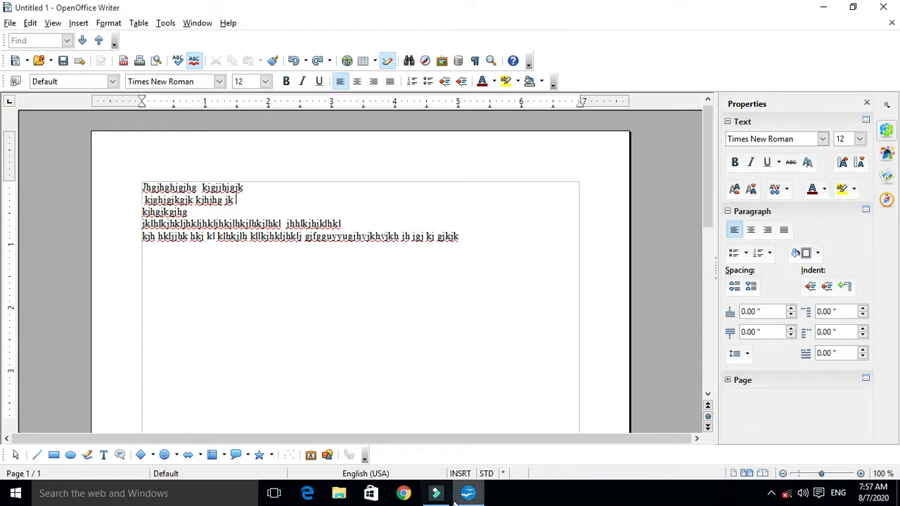
- Reopen the Default page style's settings and set the left and right margins to 1.00"
left_click(78, 23)
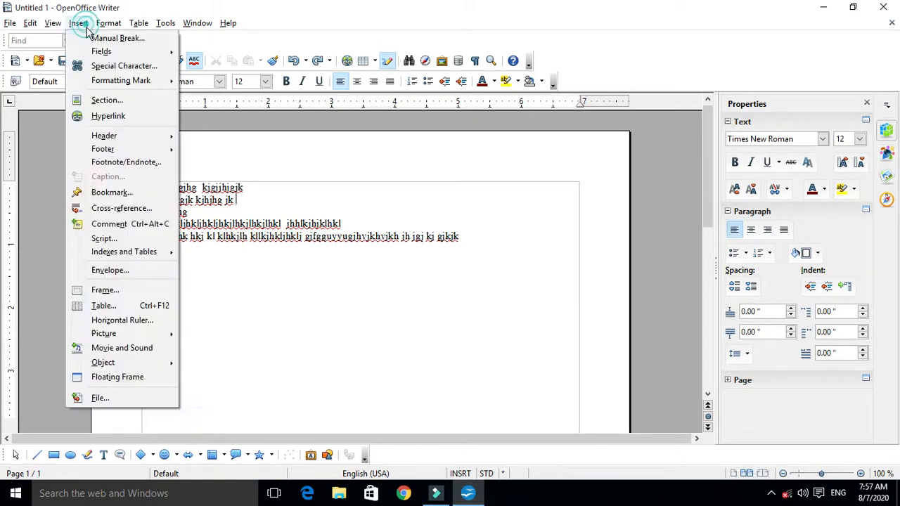
mouse_move(109, 23)
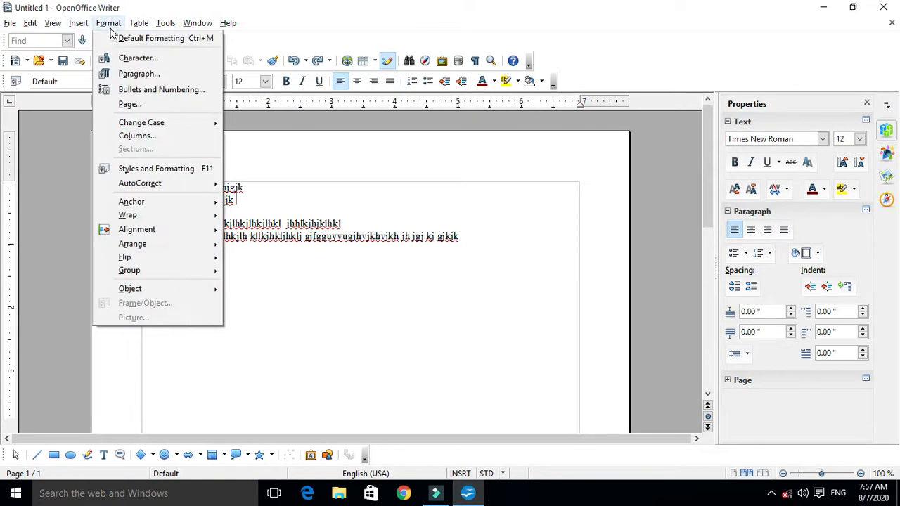
left_click(140, 104)
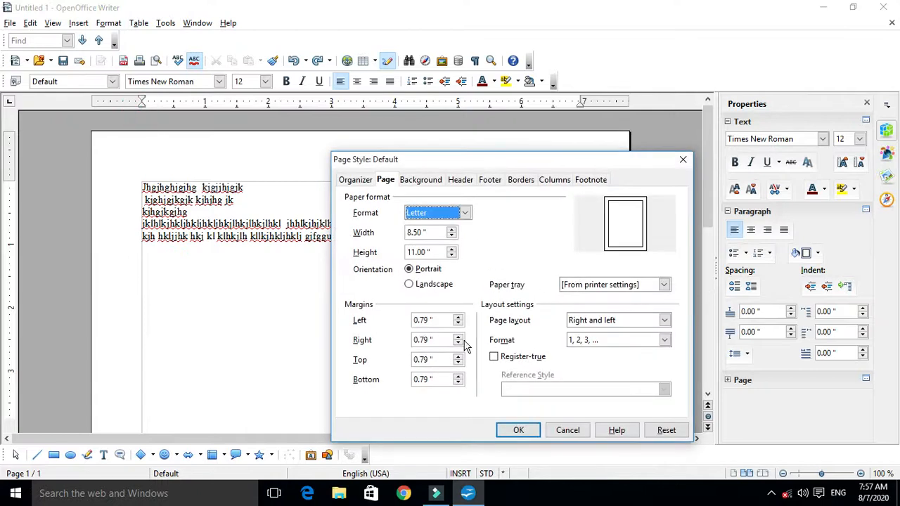
double_click(428, 322)
type("1")
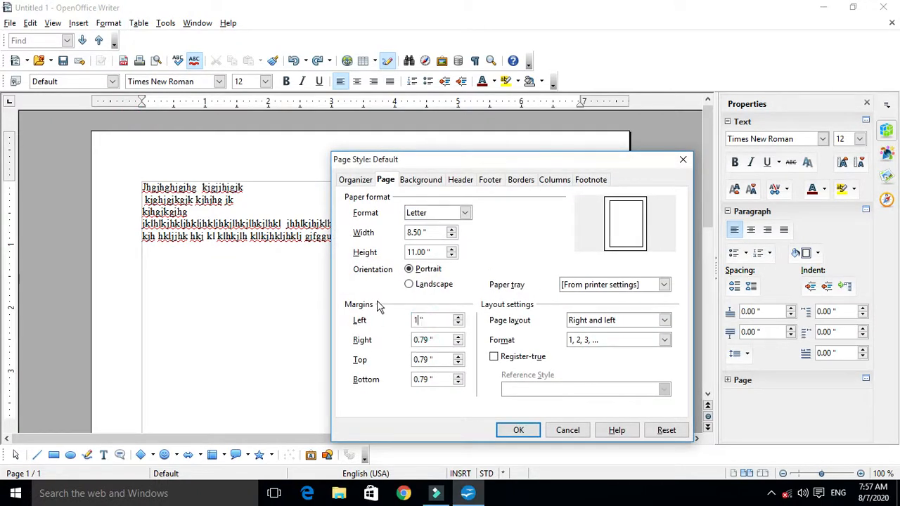
double_click(430, 340)
type("1")
key("Tab")
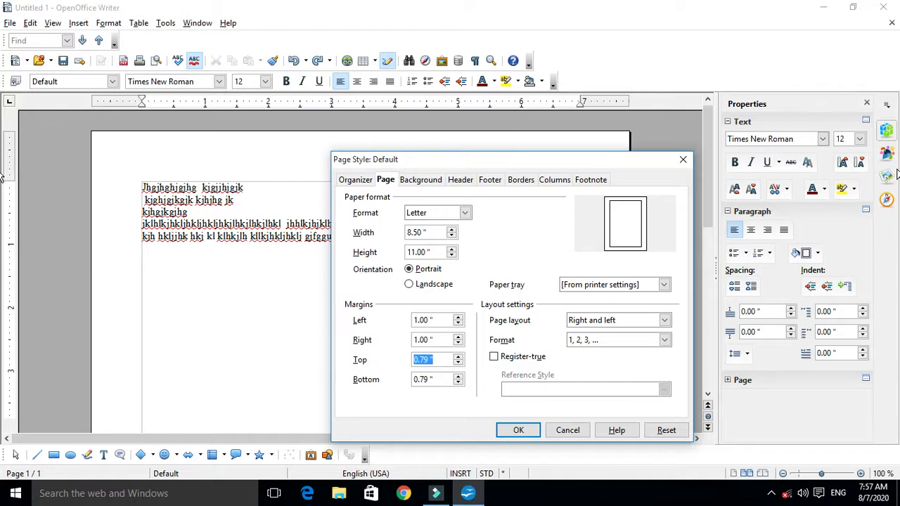
- Set the top and bottom margins of the page style to 1.00"
type("1")
key("Tab")
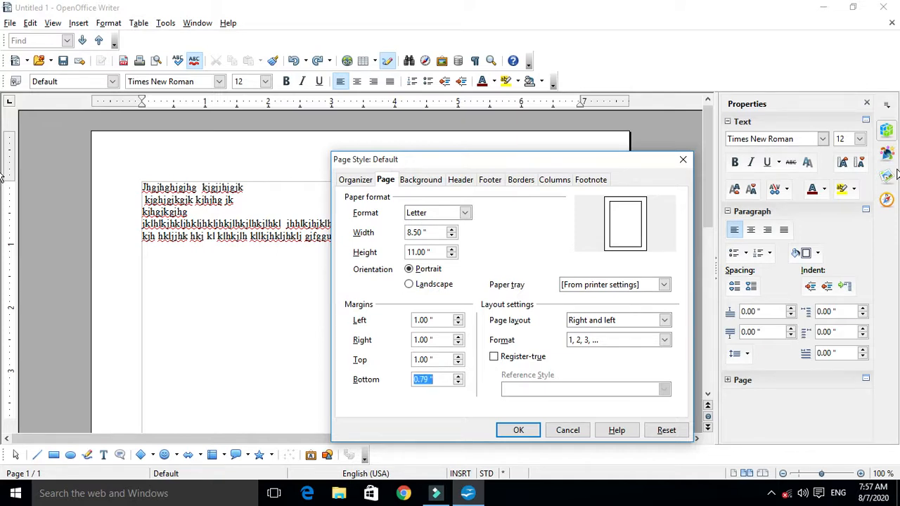
type("1")
key("Tab")
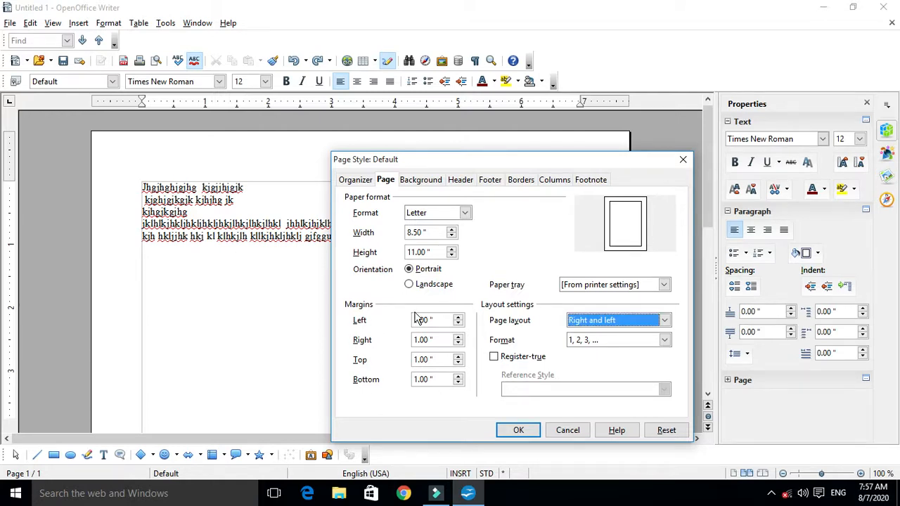
- Nudge the left and right margins up and back down to 1.00", and apply the page settings
left_click(457, 317)
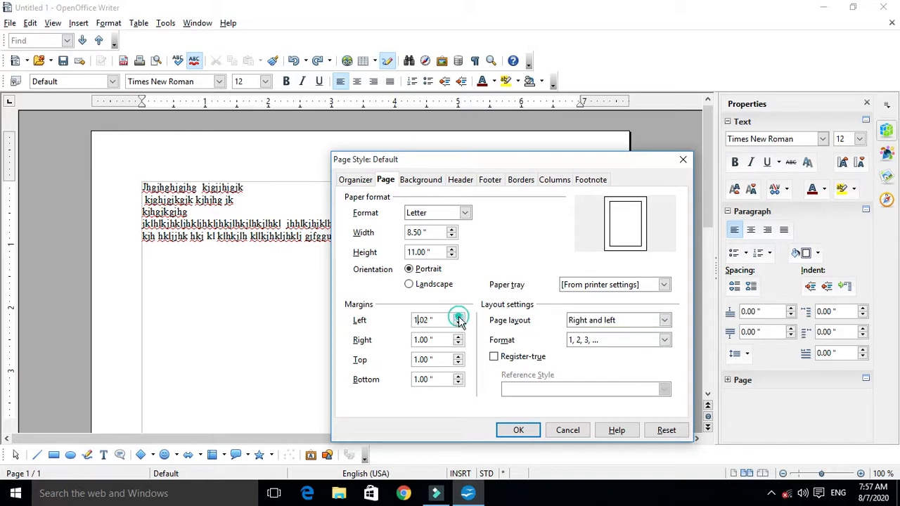
left_click(458, 323)
left_click(458, 337)
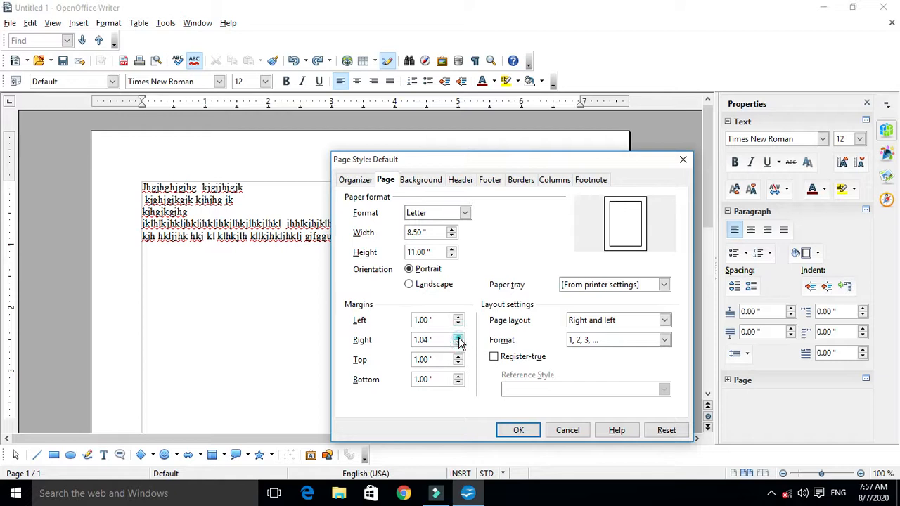
left_click(458, 344)
left_click(459, 343)
left_click(460, 343)
left_click(460, 338)
left_click(421, 320)
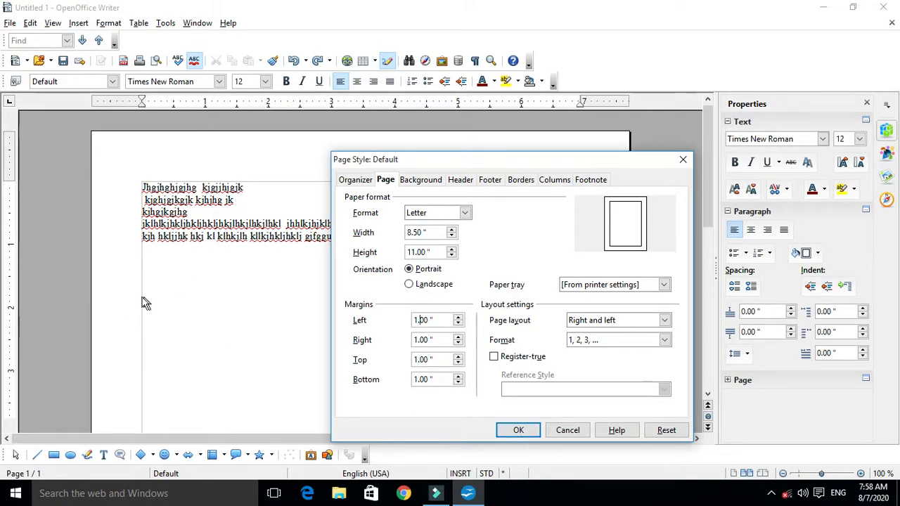
left_click(520, 429)
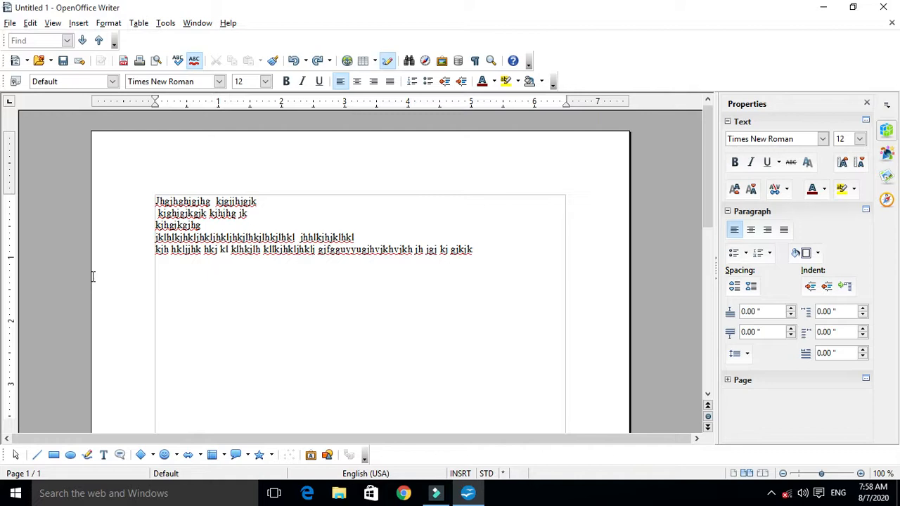
- Draw a horizontal line across the left page margin and a vertical line across the top margin, each about 1" long
left_click(37, 454)
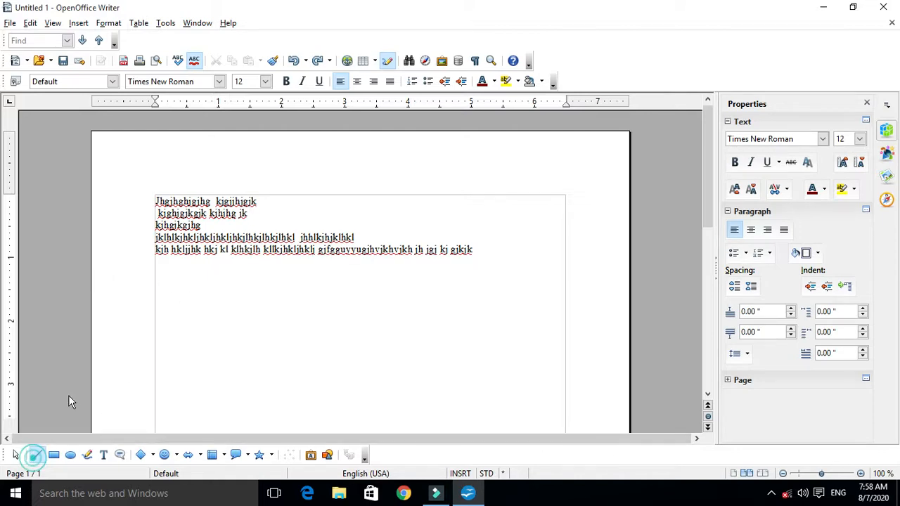
left_click_drag(92, 328, 155, 328)
left_click(108, 377)
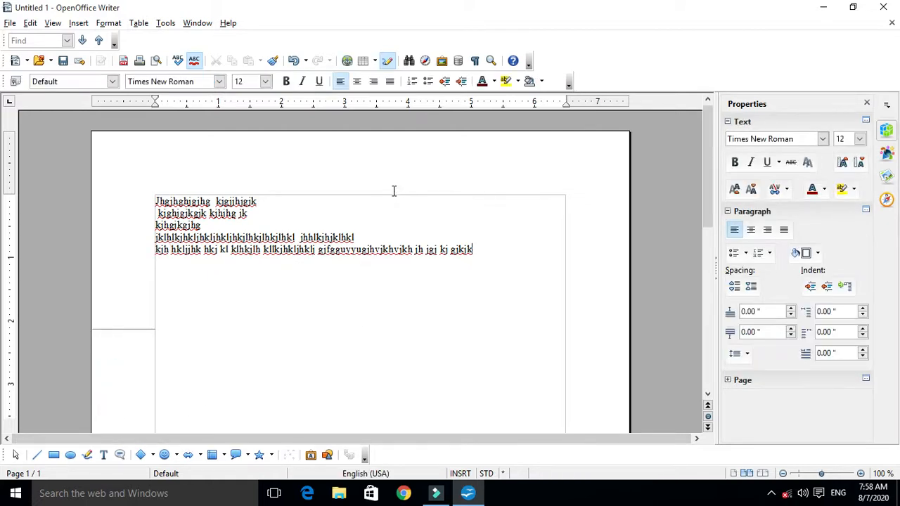
left_click(36, 455)
left_click_drag(348, 195, 348, 131)
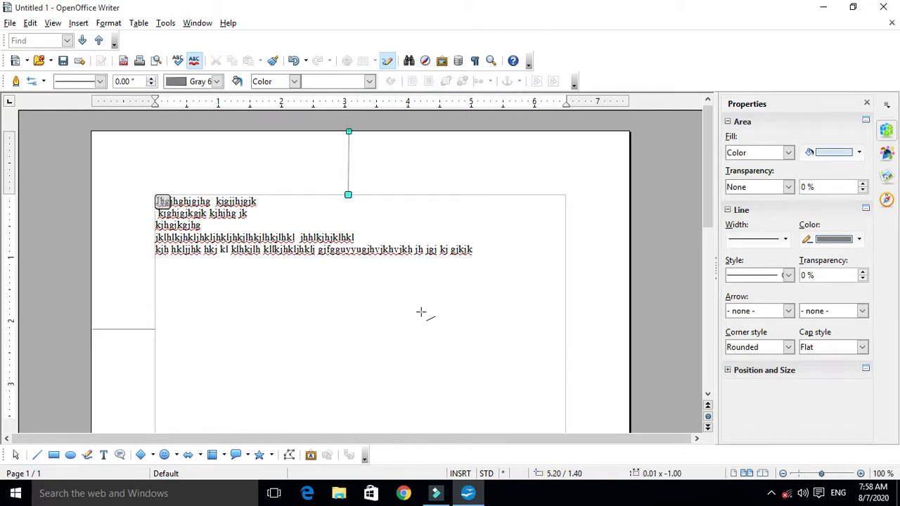
- Draw a horizontal line across the right page margin and a vertical line across the bottom margin, each about 1" long
left_click_drag(562, 331, 629, 331)
scroll(357, 369, "down", 8)
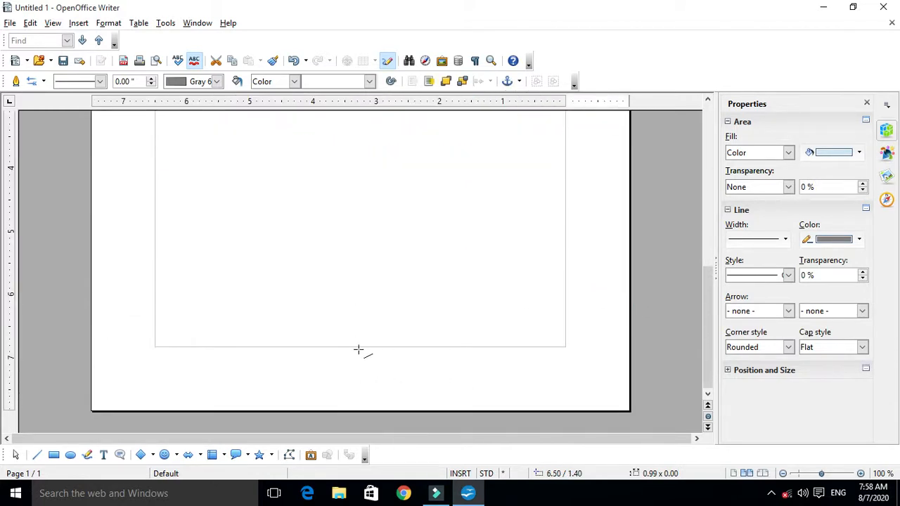
left_click_drag(359, 346, 358, 409)
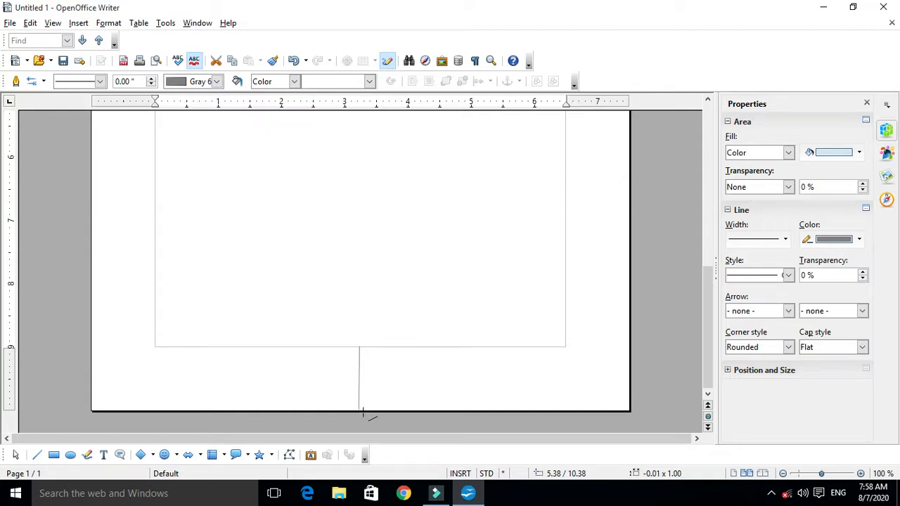
left_click_drag(367, 413, 359, 409)
scroll(457, 328, "up", 8)
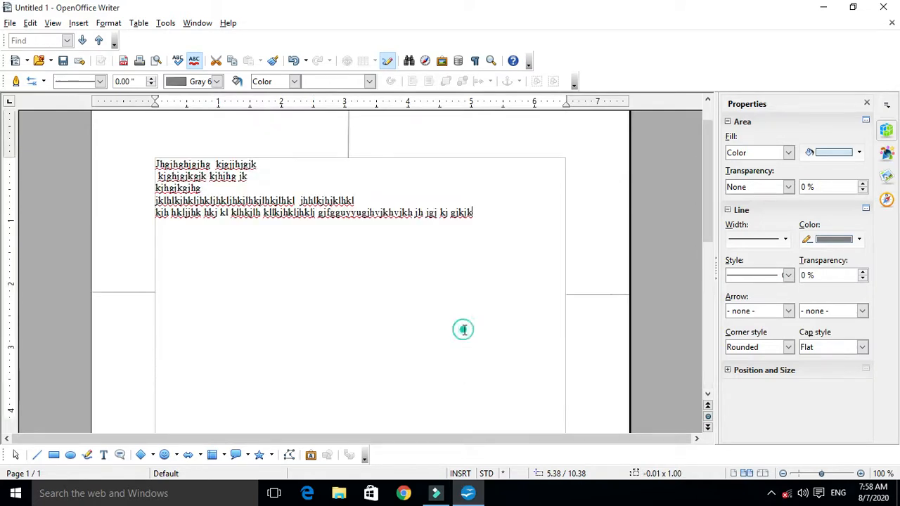
left_click(456, 373)
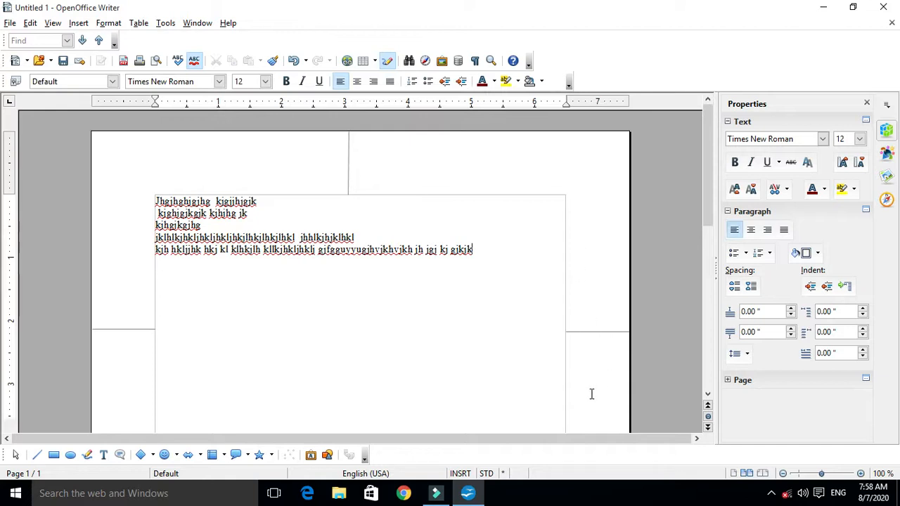
- Examine the lines marking the four page margins and compare them with the rulers
scroll(593, 387, "down", 8)
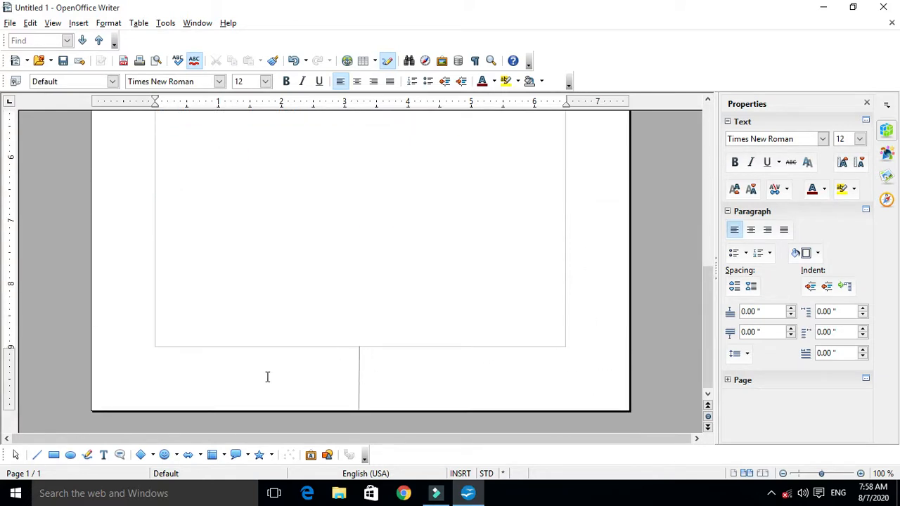
scroll(301, 398, "up", 8)
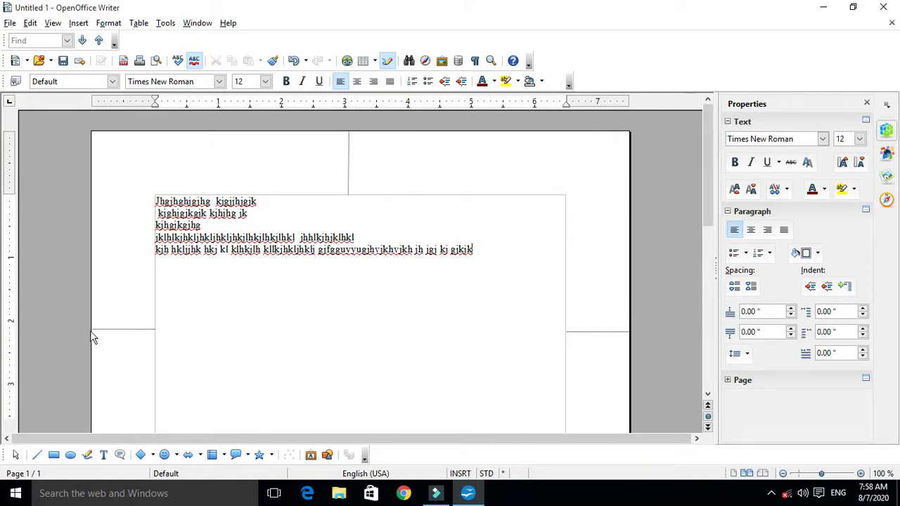
left_click(153, 329)
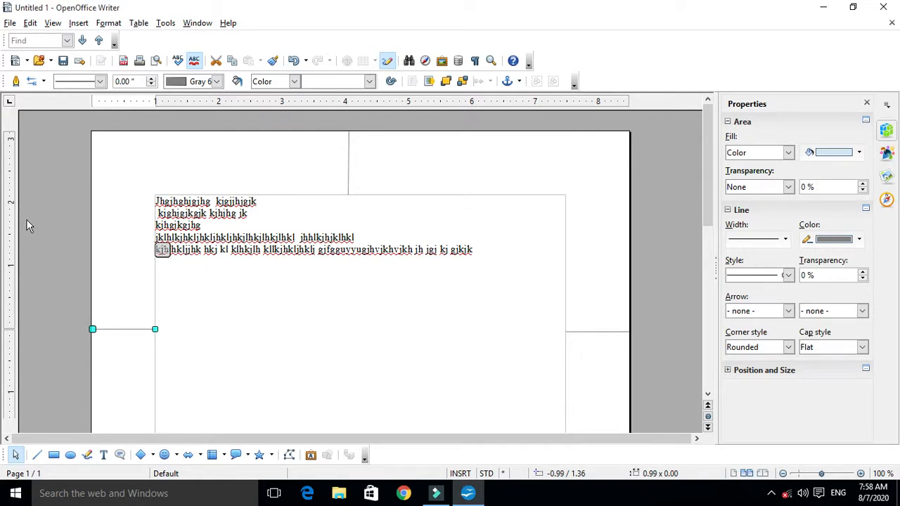
left_click(17, 134)
left_click(11, 134)
scroll(474, 320, "down", 10)
scroll(476, 319, "down", 1)
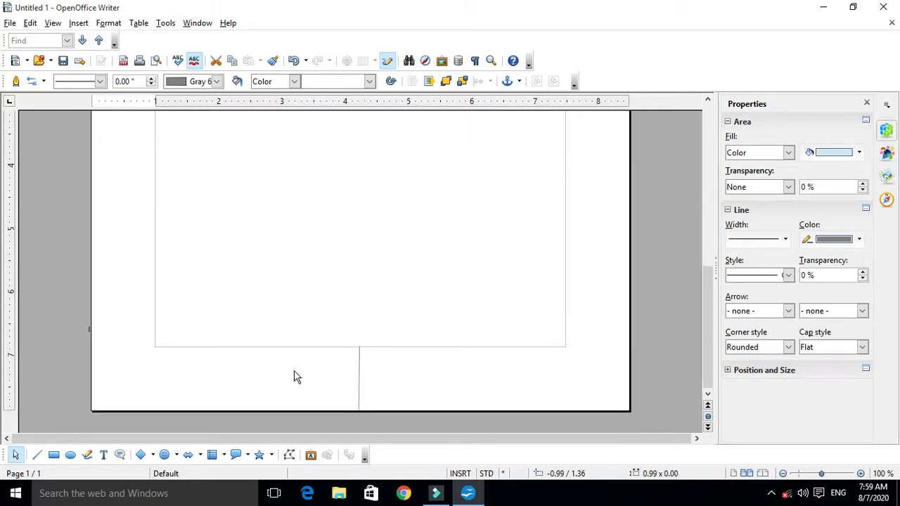
scroll(497, 338, "up", 3)
scroll(498, 338, "up", 5)
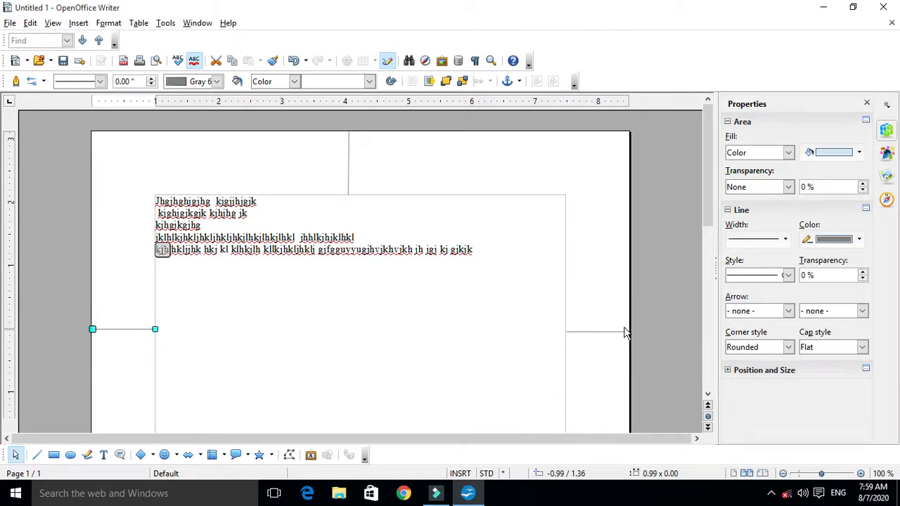
left_click(267, 273)
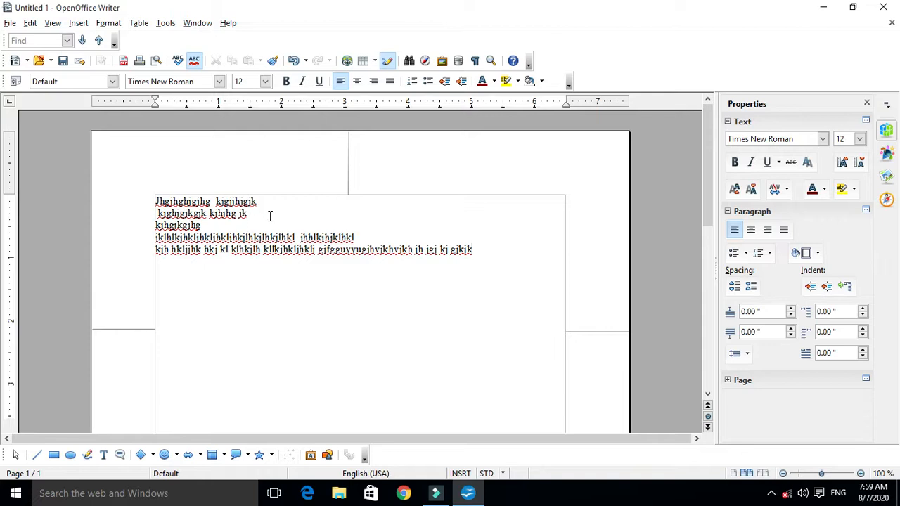
- Move the left margin's line up level with the third text line and deselect it
left_click(110, 328)
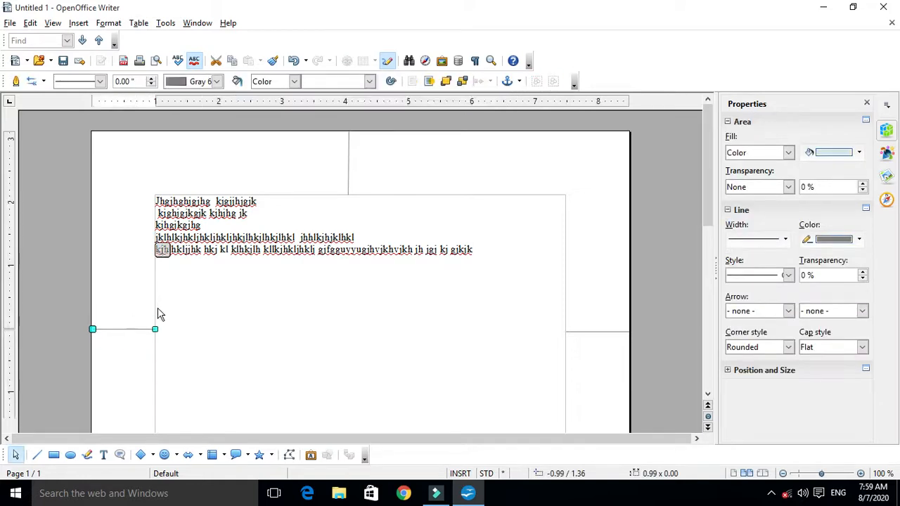
mouse_move(129, 330)
left_mouse_down()
mouse_move(135, 227)
mouse_move(126, 227)
left_mouse_up()
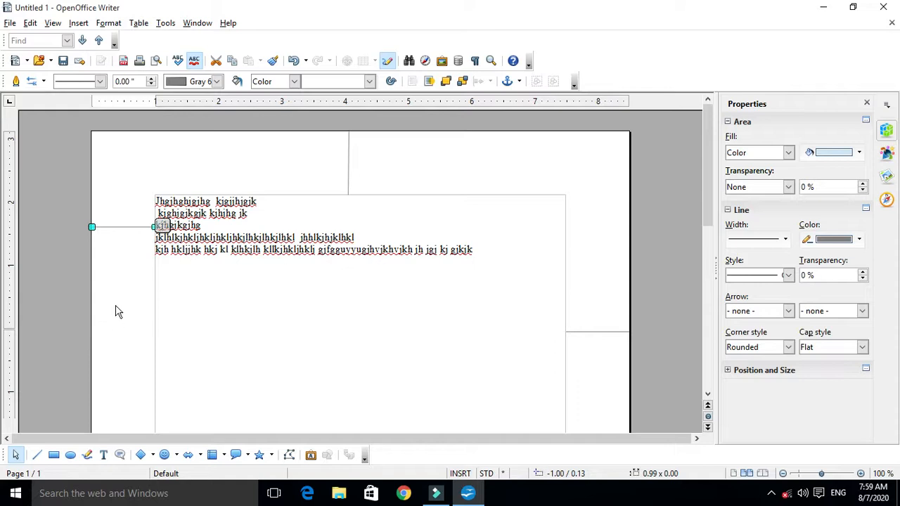
left_click(90, 225)
left_click(281, 365)
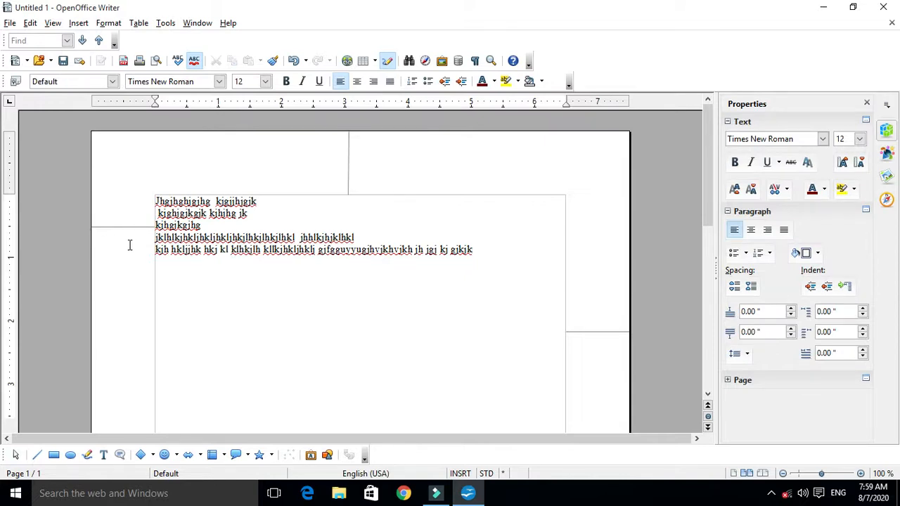
- Move the right margin's line up to about the height of the second text line and deselect it
double_click(604, 332)
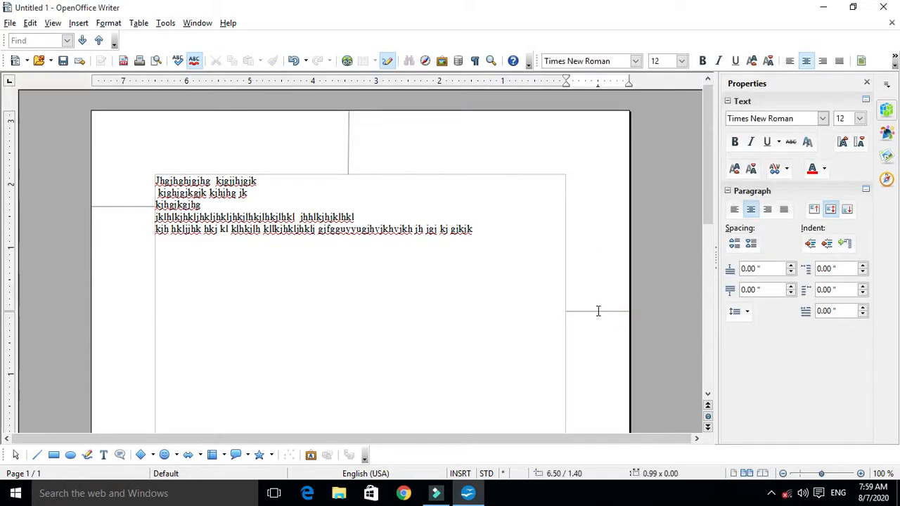
left_click(607, 311)
left_click_drag(595, 332, 589, 209)
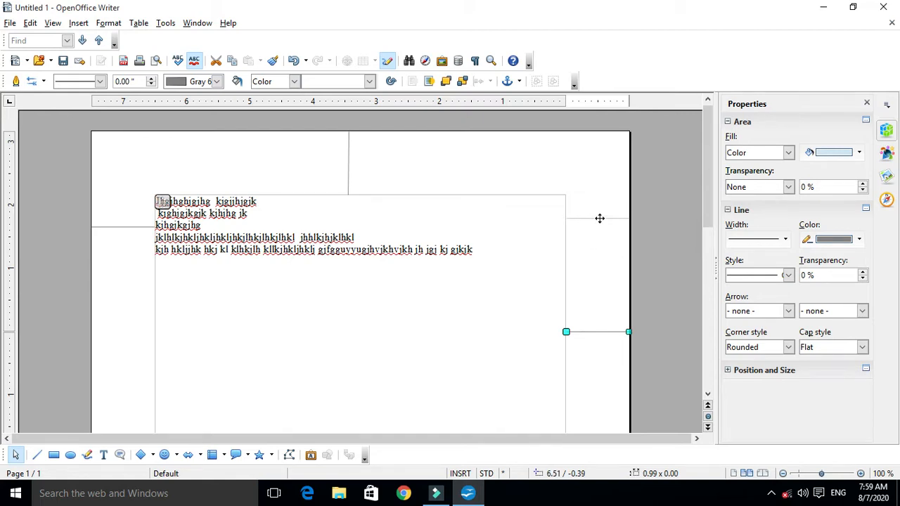
left_click_drag(599, 218, 598, 217)
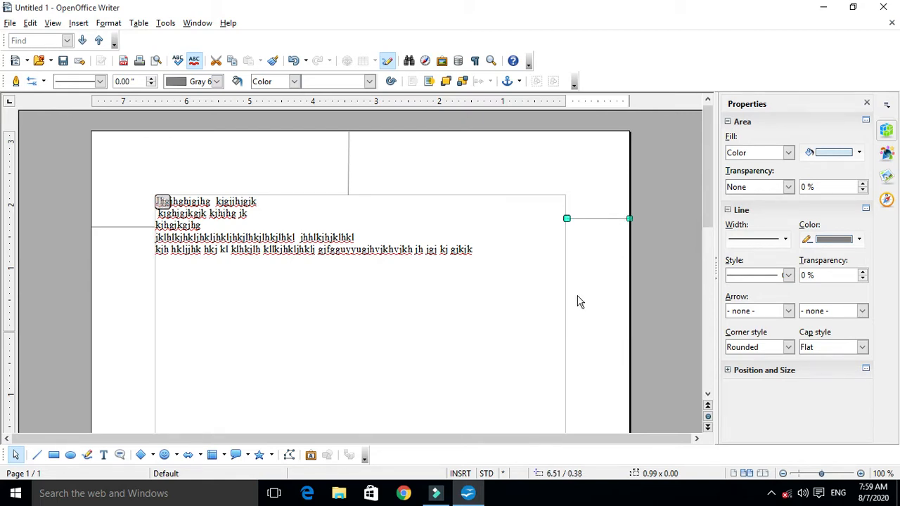
left_click(623, 263)
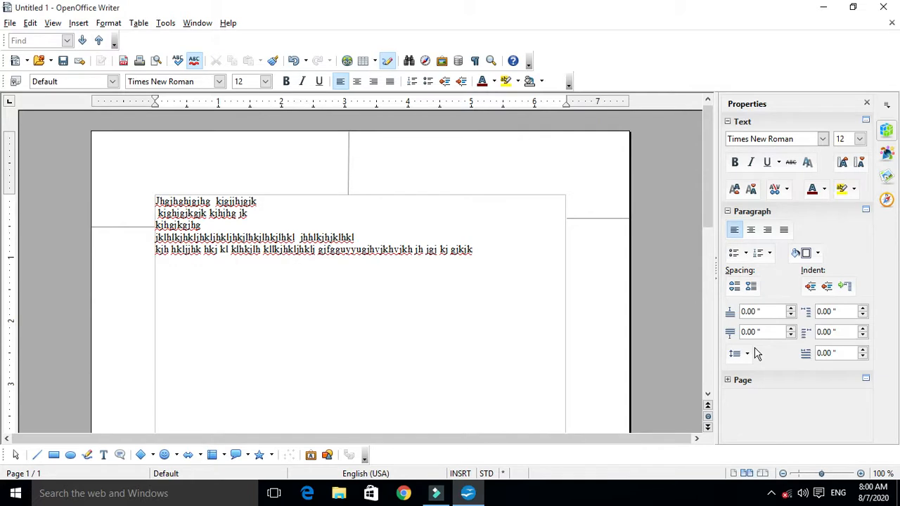
- Set the page style's paper format to A4, apply it, and review the page style's margin settings
left_click(108, 23)
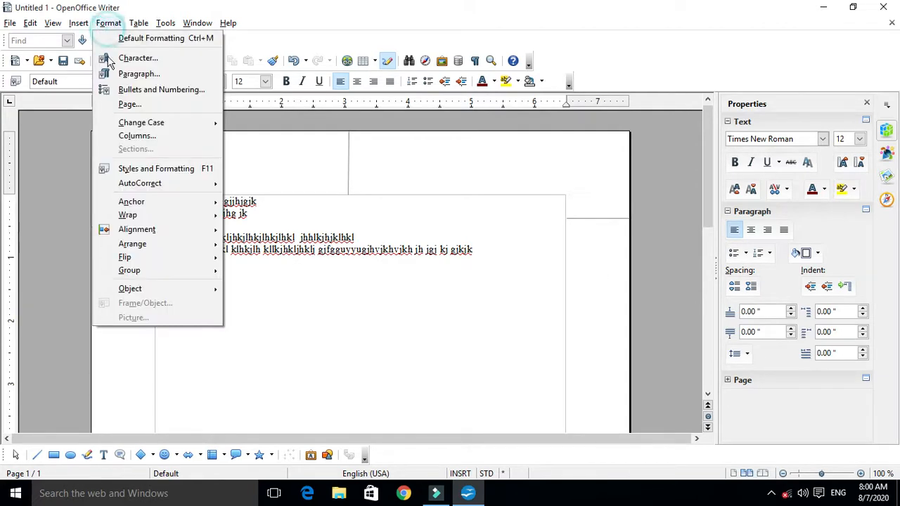
left_click(130, 104)
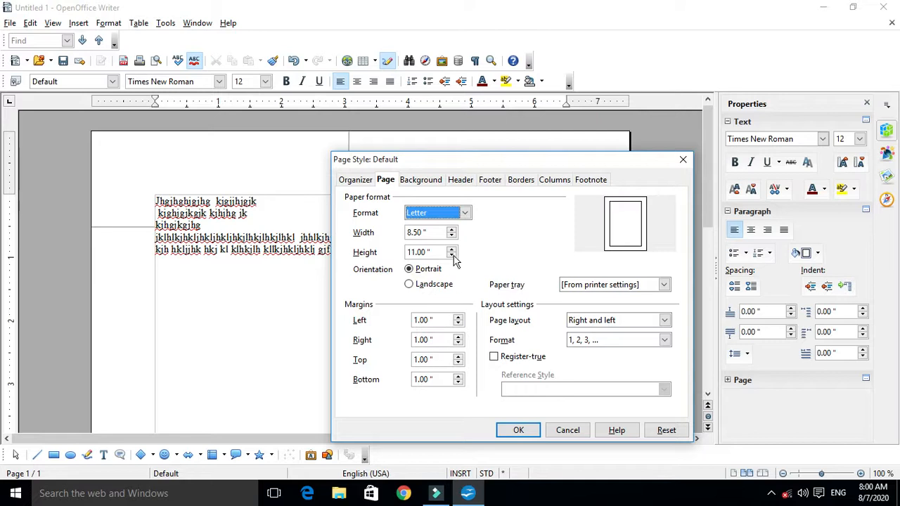
left_click(465, 213)
scroll(437, 310, "up", 3)
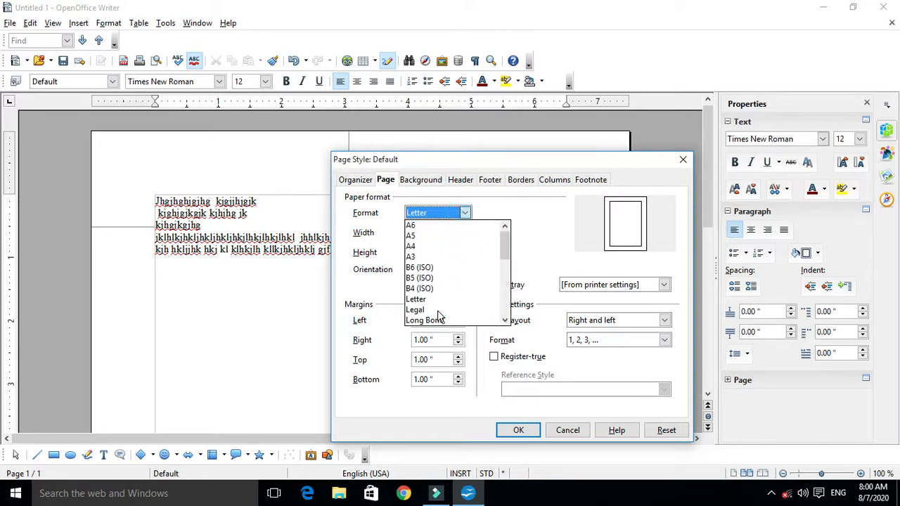
left_click(445, 244)
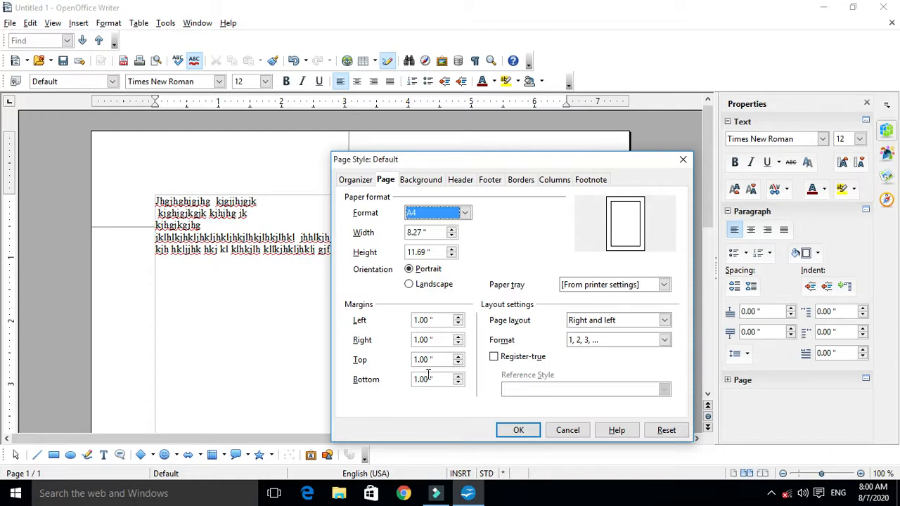
left_click(531, 431)
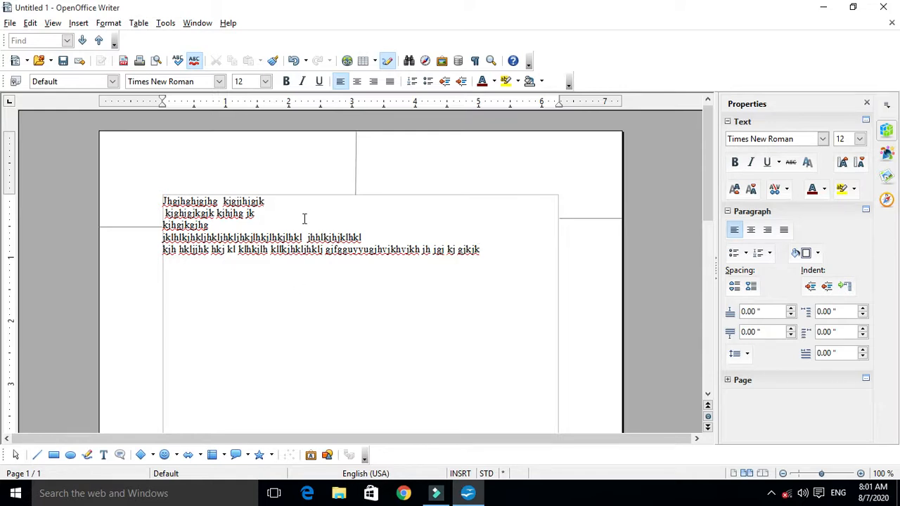
left_click(103, 23)
left_click(116, 106)
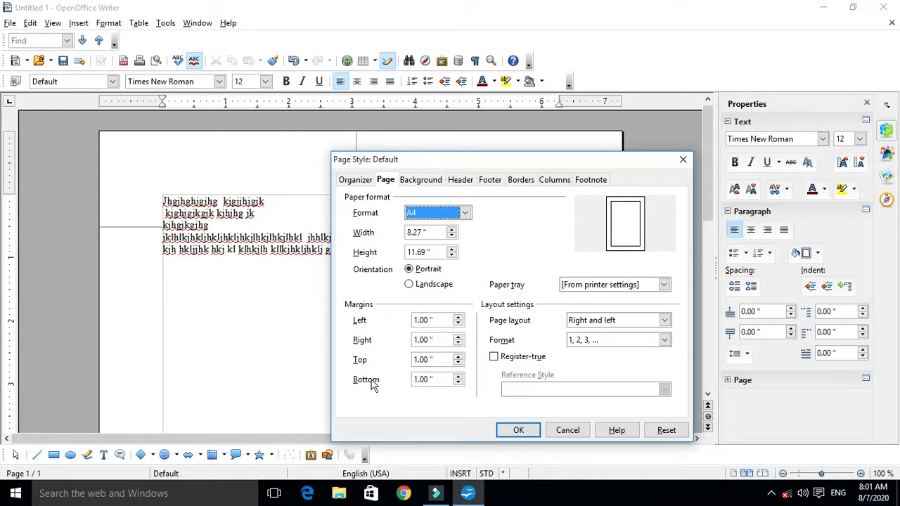
left_click(520, 430)
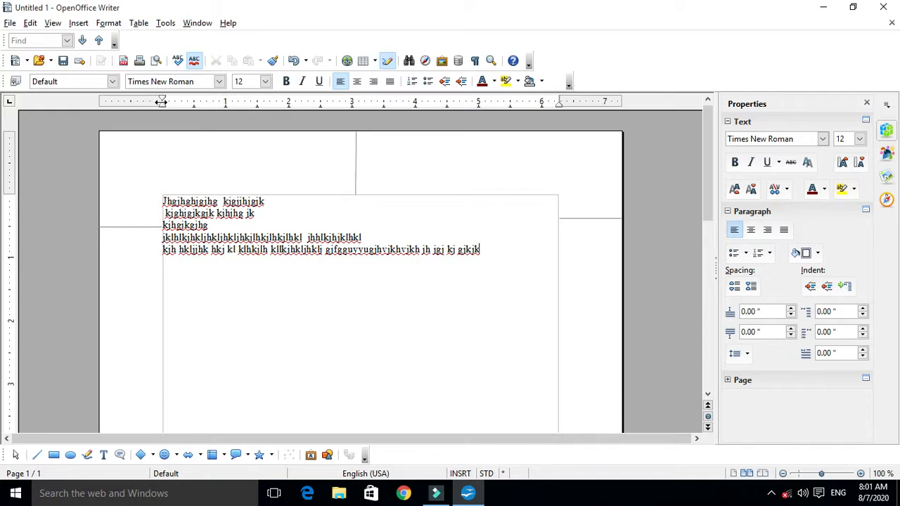
- Reduce the page's left margin to about 0.6" using the horizontal ruler
left_click_drag(161, 102, 139, 102)
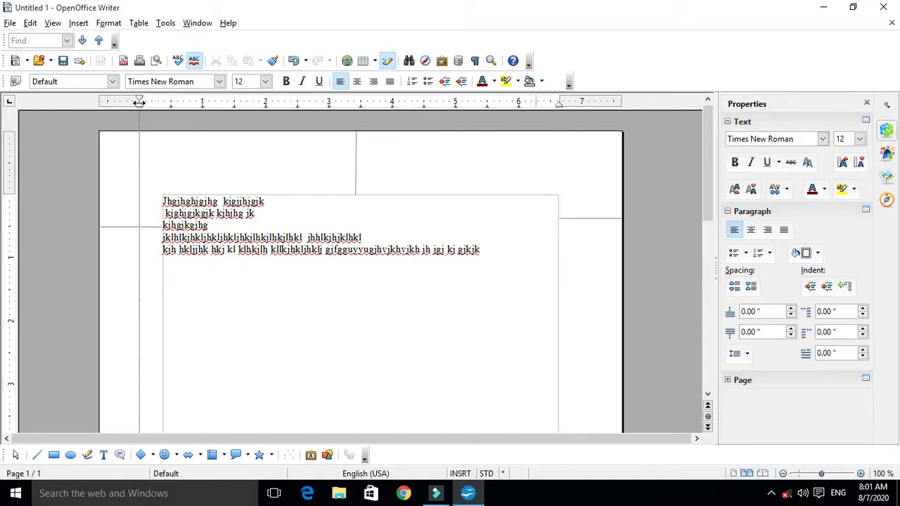
mouse_move(139, 102)
left_mouse_down()
mouse_move(223, 113)
mouse_move(136, 111)
left_mouse_up()
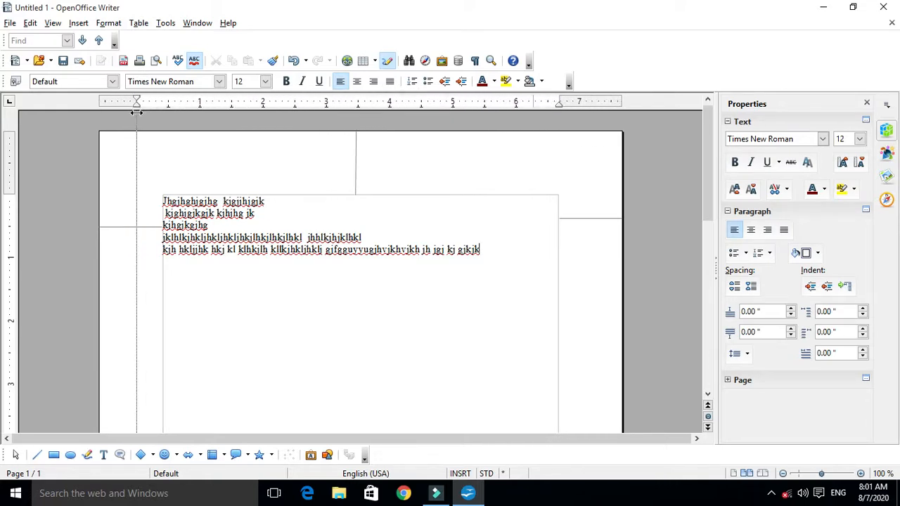
left_click_drag(136, 112, 137, 112)
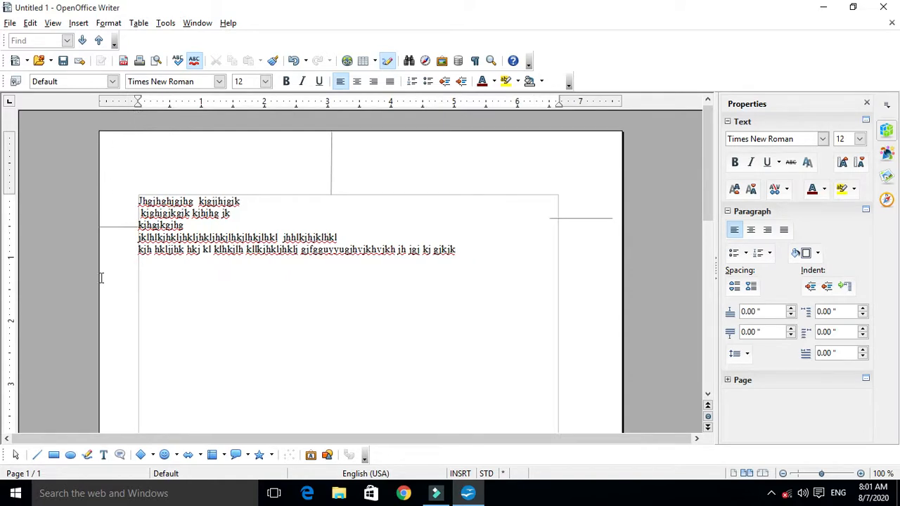
- Shorten the left margin's line so it ends at the text area's left boundary, and deselect it
left_click(118, 227)
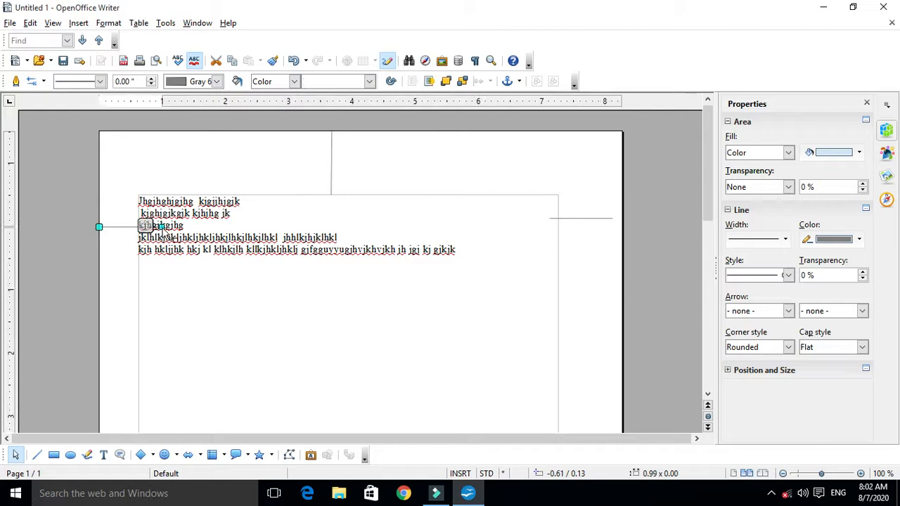
left_click_drag(161, 227, 136, 232)
left_click(124, 301)
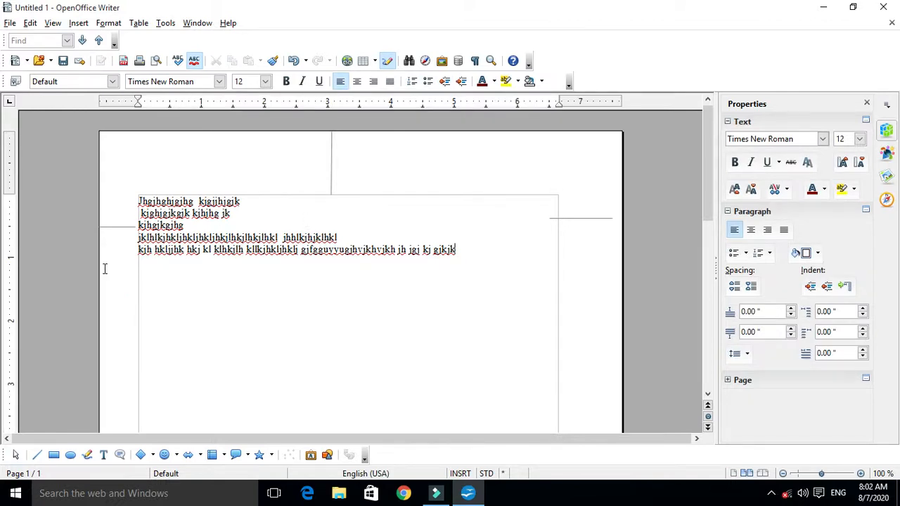
- Try several right margin widths on the horizontal ruler, ending with a margin of about 0.5"
left_click(559, 101)
left_click_drag(559, 100, 594, 102)
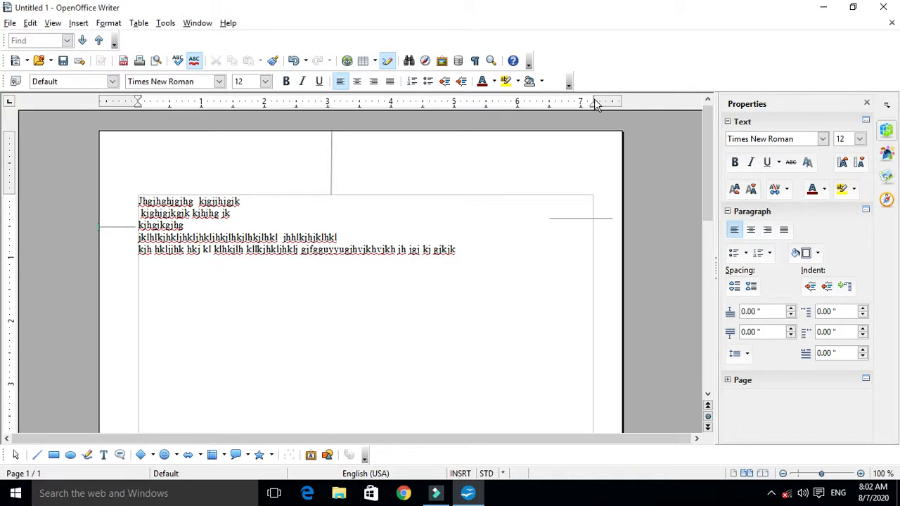
left_click_drag(593, 101, 507, 101)
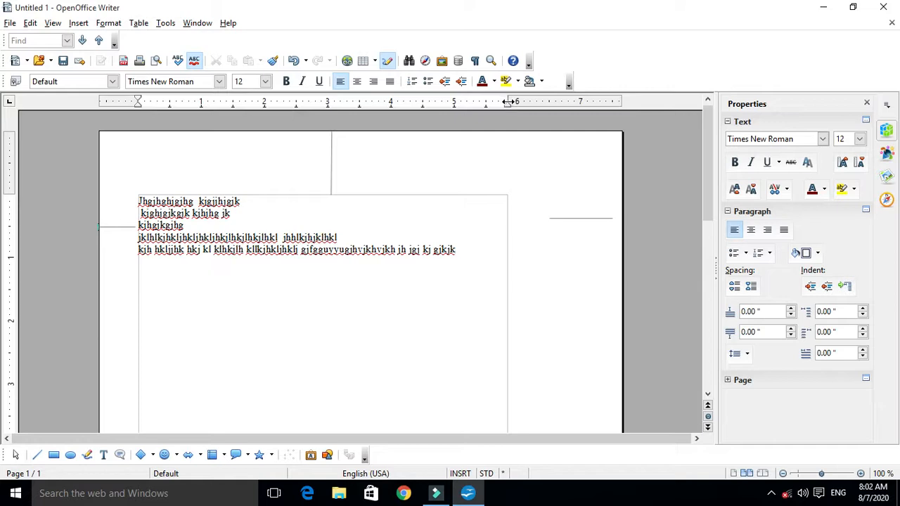
left_click_drag(507, 101, 588, 101)
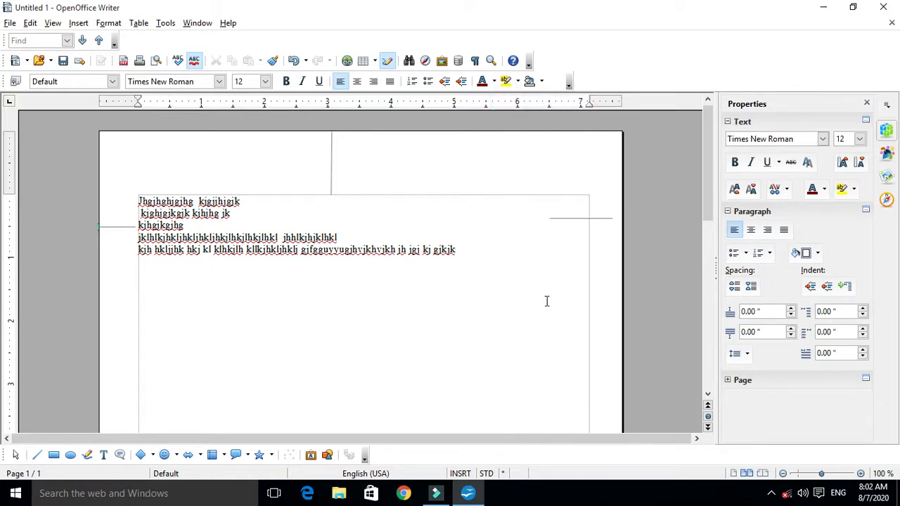
- Shorten the right margin's line to about 0.44", move it against the page's right edge, and deselect it
left_click(580, 219)
left_click_drag(549, 221, 584, 222)
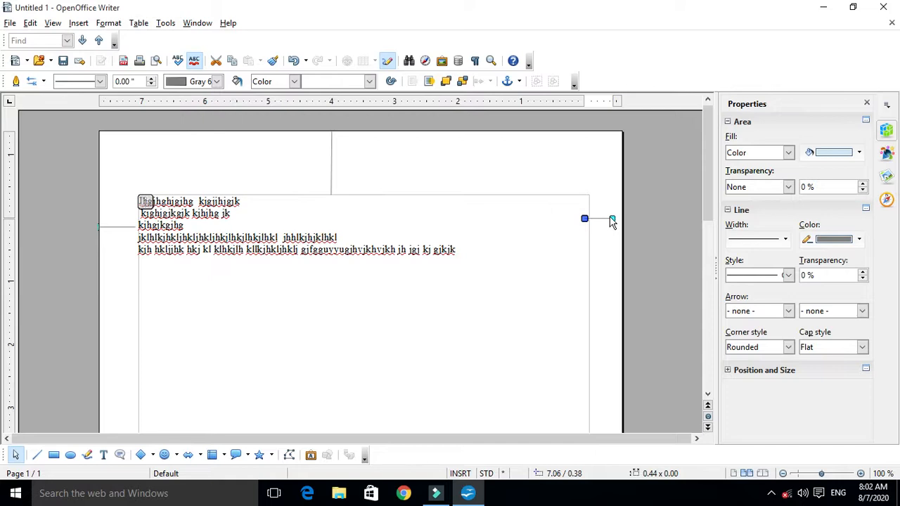
left_click(596, 219)
left_click_drag(606, 219, 605, 220)
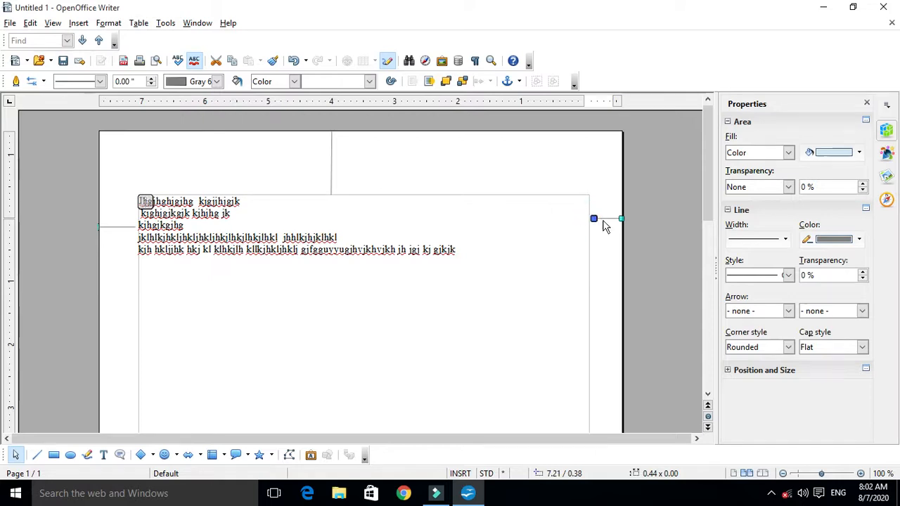
left_click(617, 258)
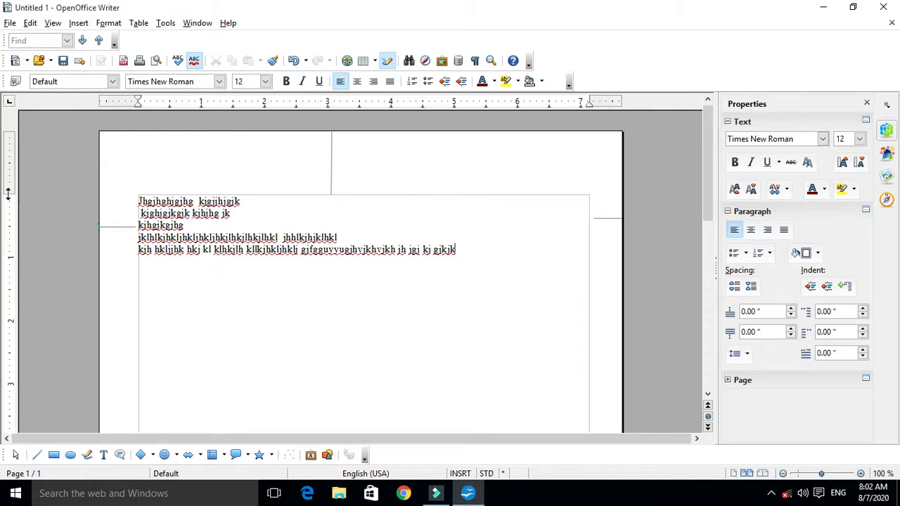
- Reduce the page's top and bottom margins to about 0.5" each using the vertical ruler
left_click_drag(10, 194, 11, 161)
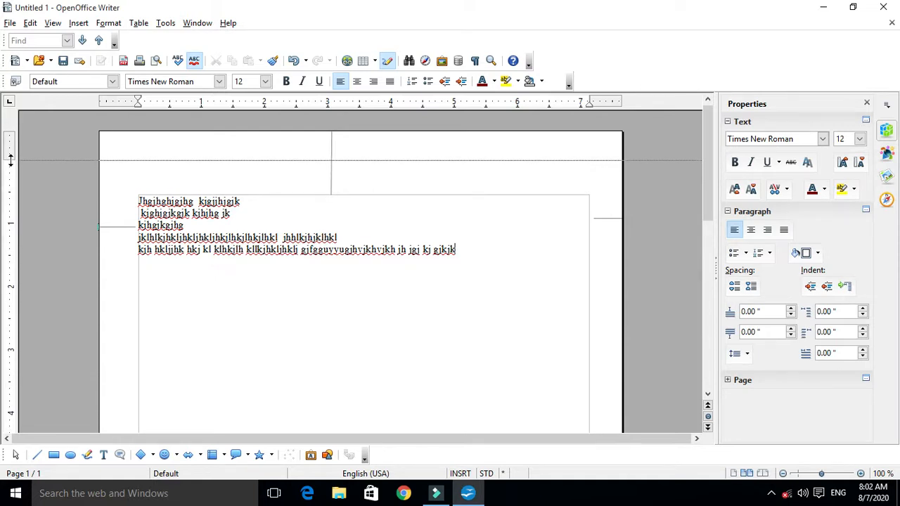
left_click_drag(10, 160, 11, 160)
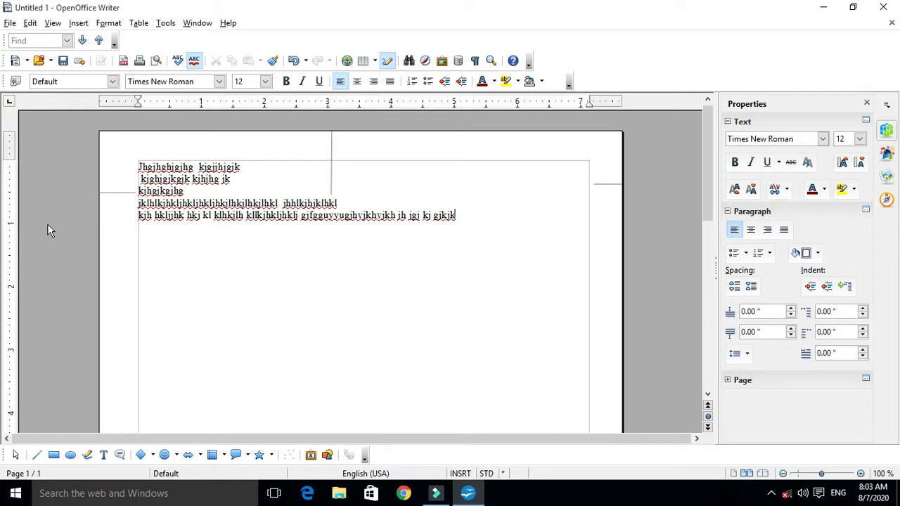
scroll(24, 263, "down", 10)
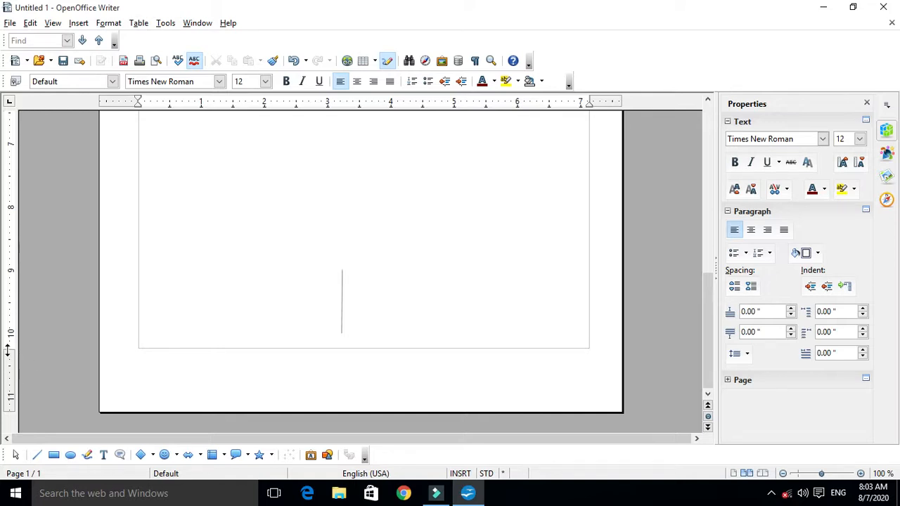
left_click(7, 351)
left_click_drag(7, 349, 14, 381)
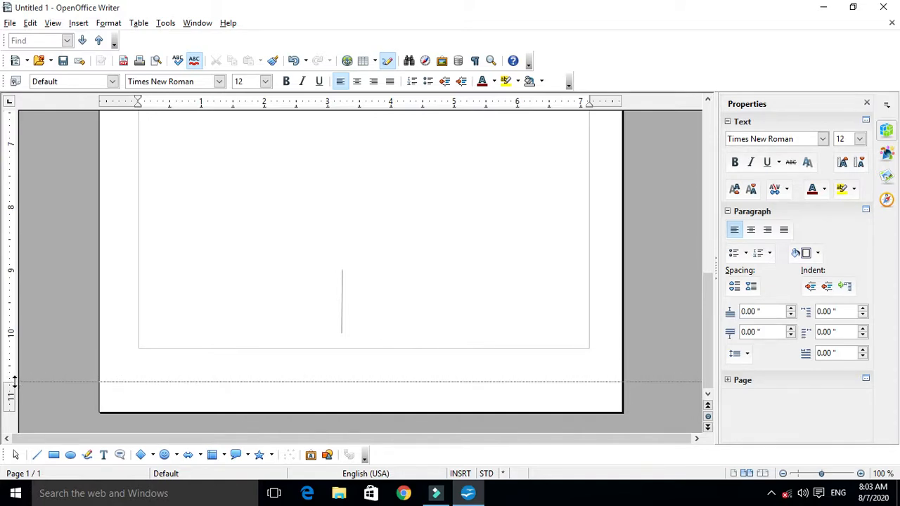
left_click_drag(14, 382, 14, 383)
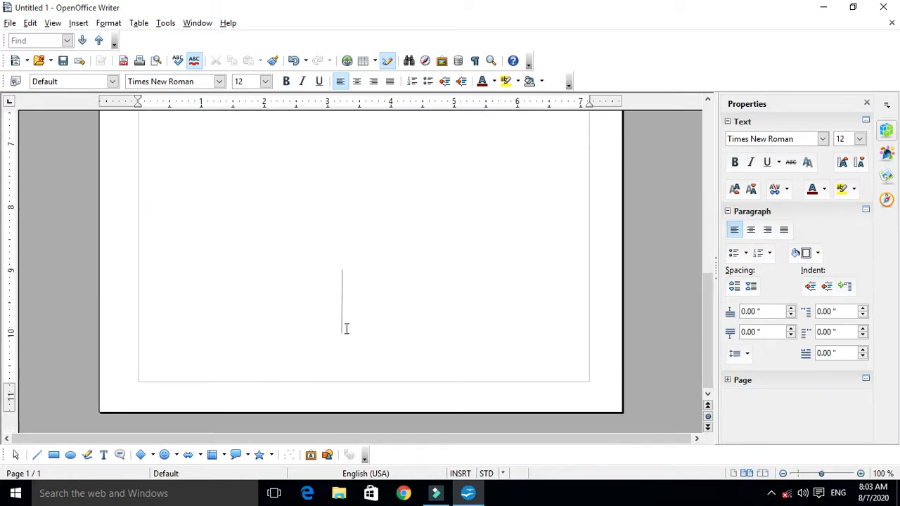
- Delete the vertical line near the bottom of the page and check the bottom margin
left_click(341, 308)
key("Delete")
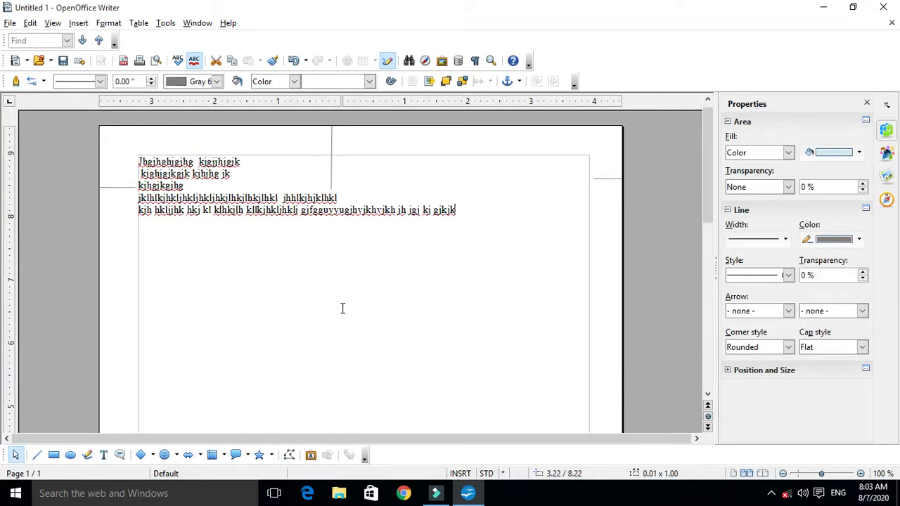
scroll(342, 308, "down", 5)
scroll(338, 397, "down", 2)
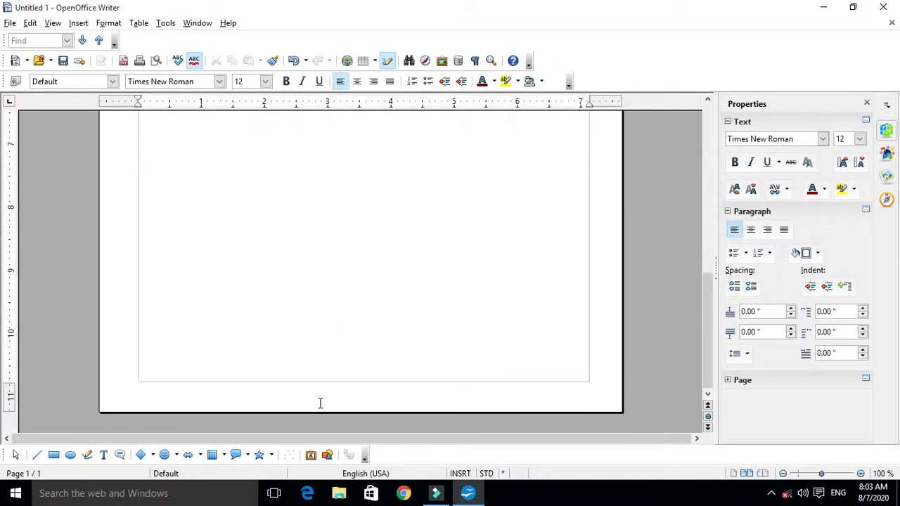
scroll(279, 367, "up", 6)
scroll(280, 368, "up", 3)
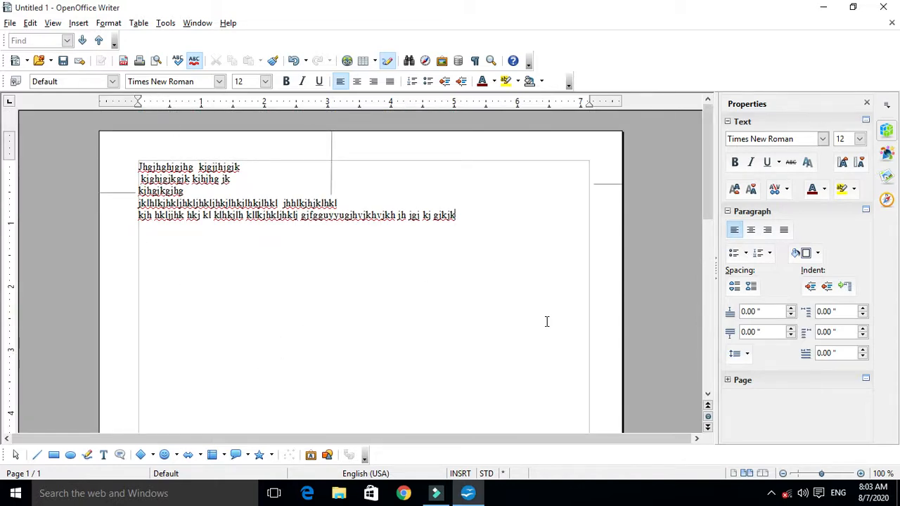
- Insert a page number field at the end of the last text line
key("alt")
left_click(478, 218)
left_click(79, 23)
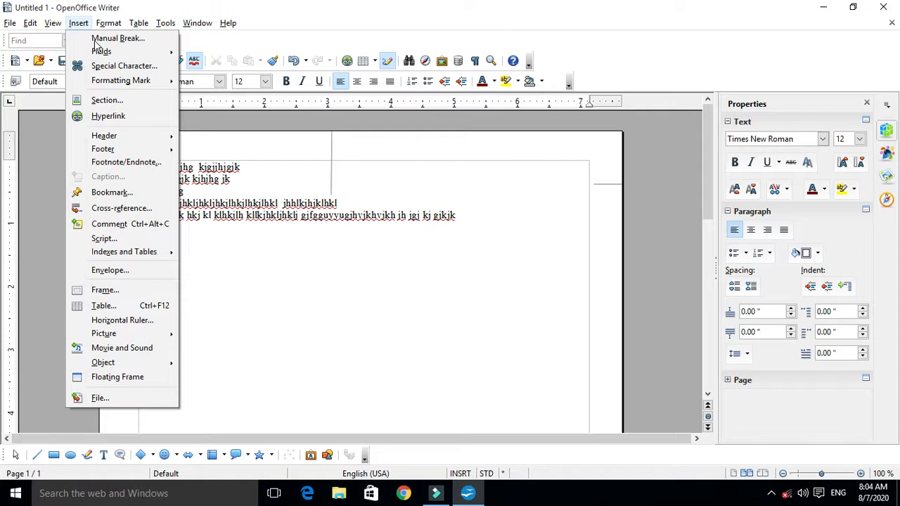
mouse_move(131, 54)
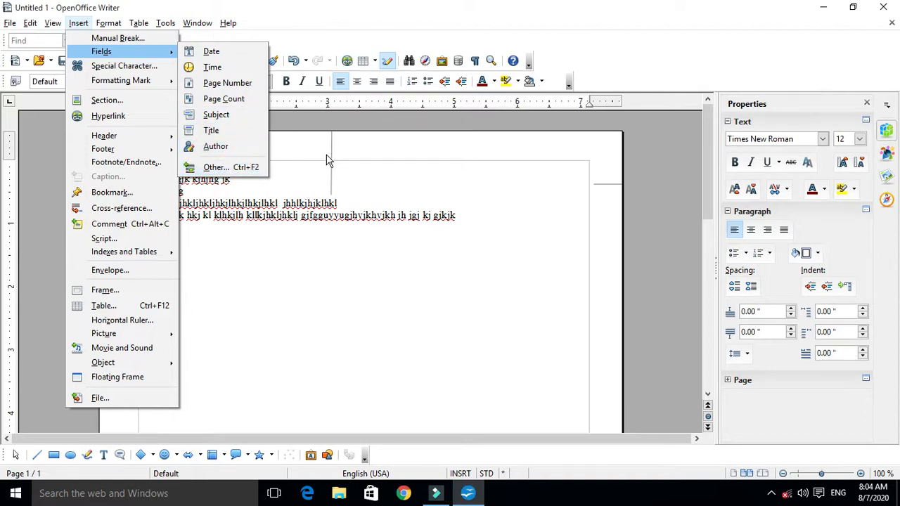
left_click(227, 83)
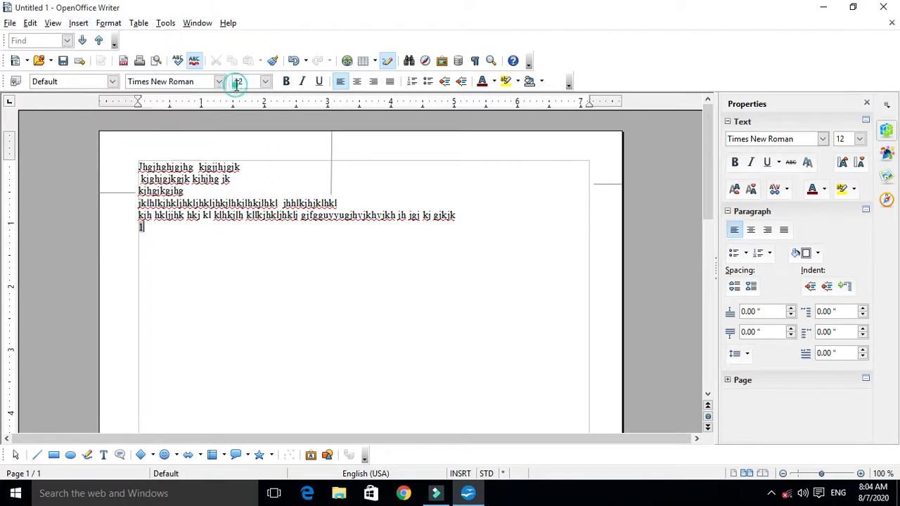
- Delete the page number field from the end of the text
left_click(149, 227)
double_click(149, 228)
key("BackSpace")
- Try to place the text cursor in the bottom margin of the page
scroll(577, 242, "down", 10)
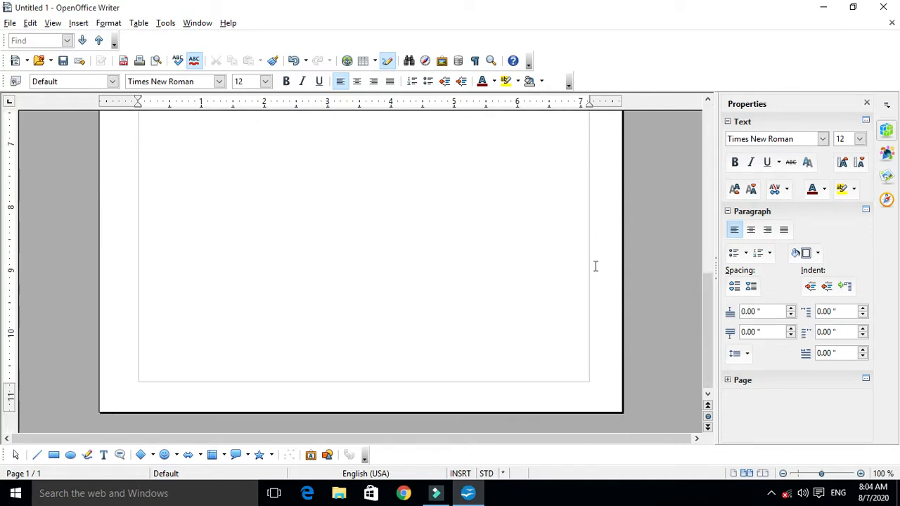
left_click(580, 388)
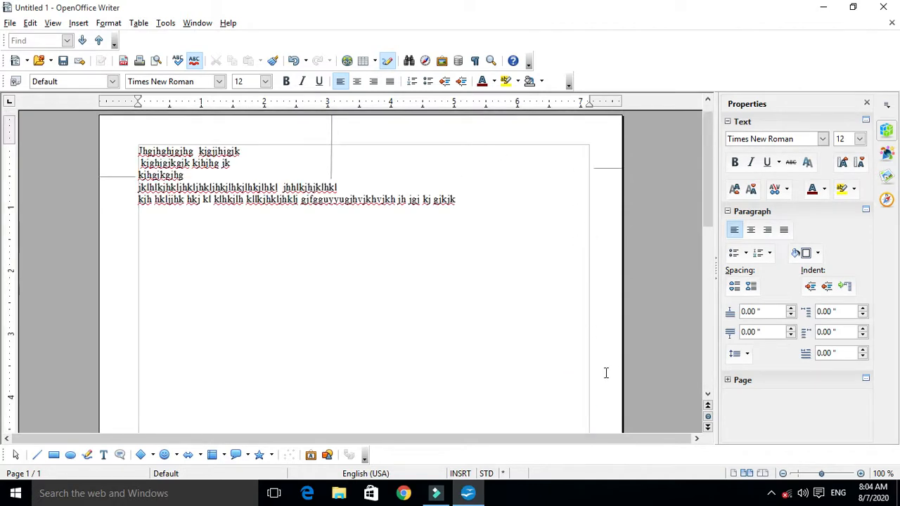
scroll(604, 369, "down", 3)
scroll(597, 383, "down", 1)
left_click(584, 397)
scroll(573, 409, "down", 5)
scroll(579, 390, "down", 2)
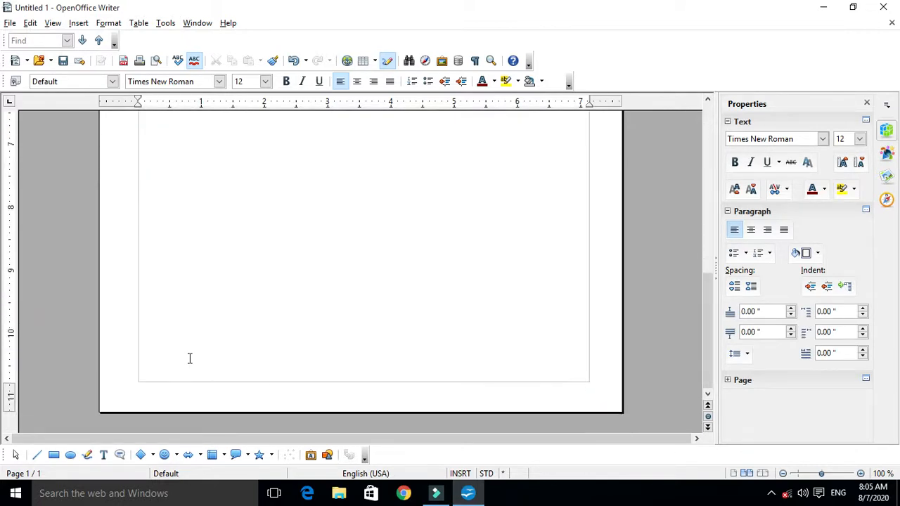
left_click(10, 398)
left_click(129, 415)
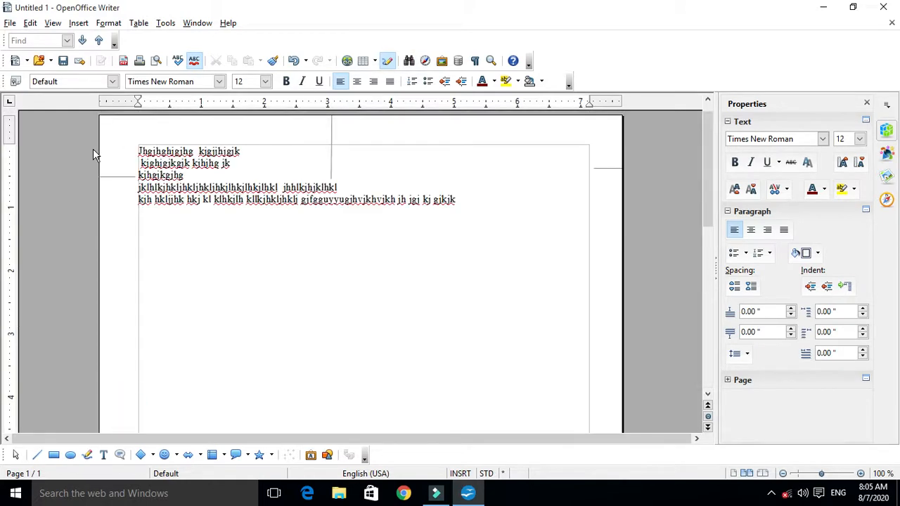
- Add a footer for the Default page style and insert a page number field in it
left_click(79, 24)
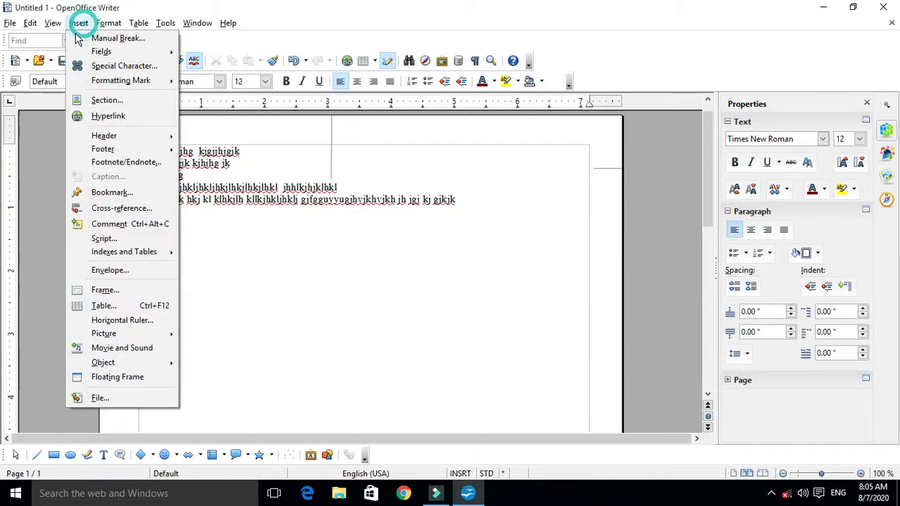
mouse_move(152, 150)
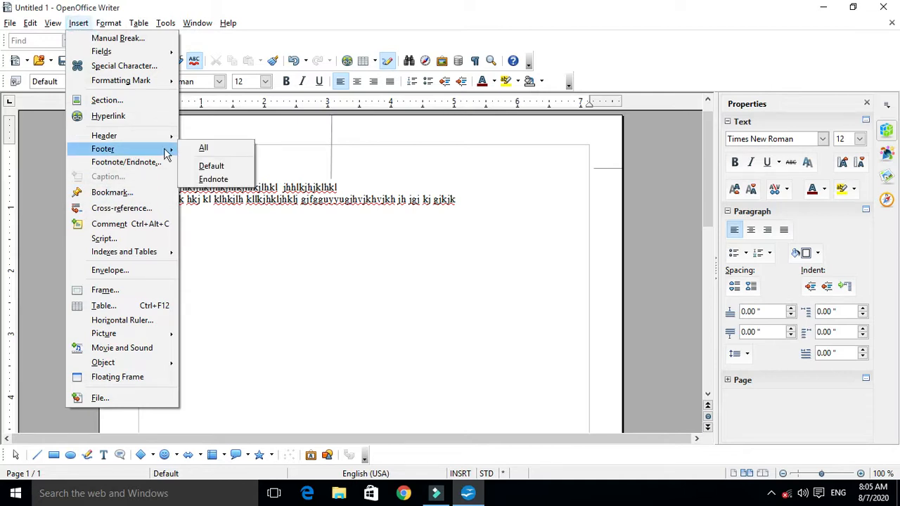
left_click(209, 171)
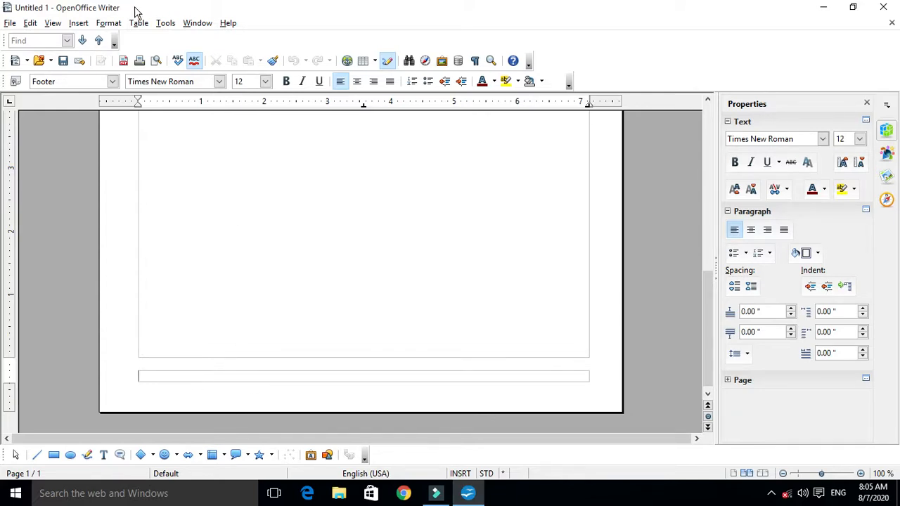
left_click(79, 23)
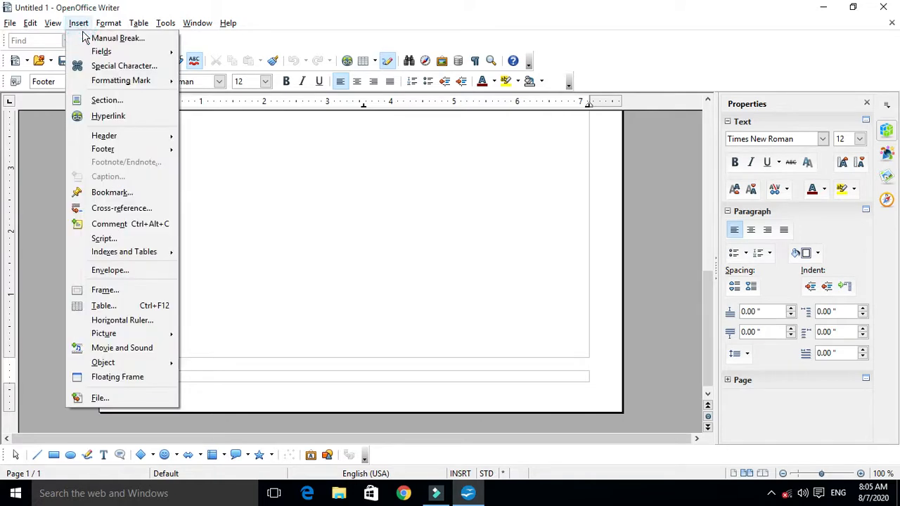
mouse_move(128, 55)
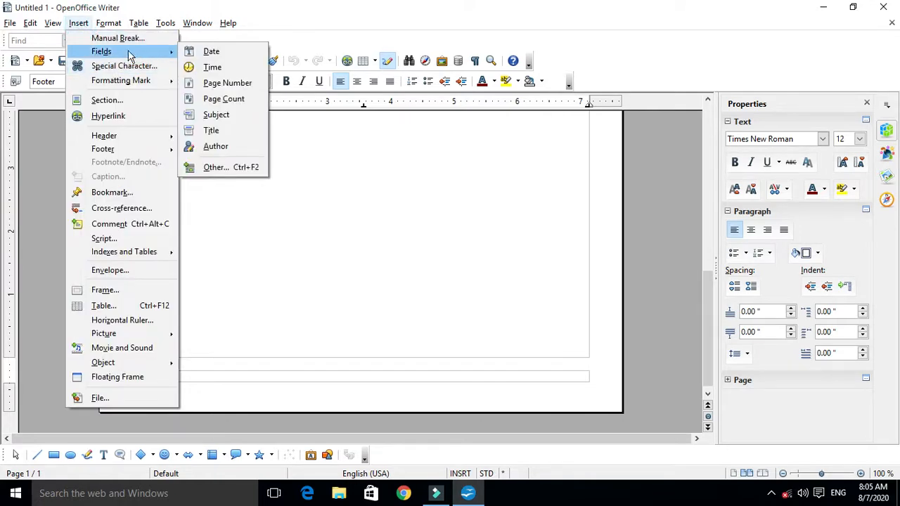
left_click(227, 83)
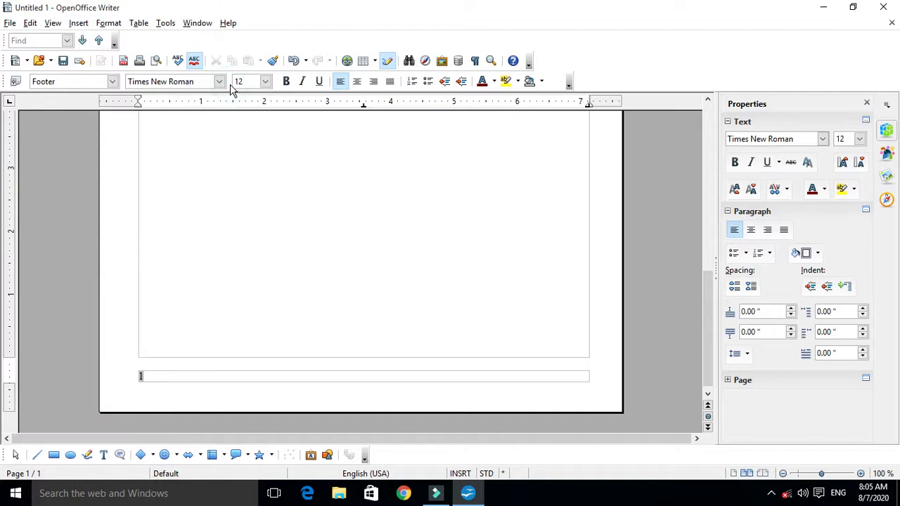
- Try right and centre alignment on the footer's page number and return it to left alignment
left_click(171, 376)
key("ctrl+r")
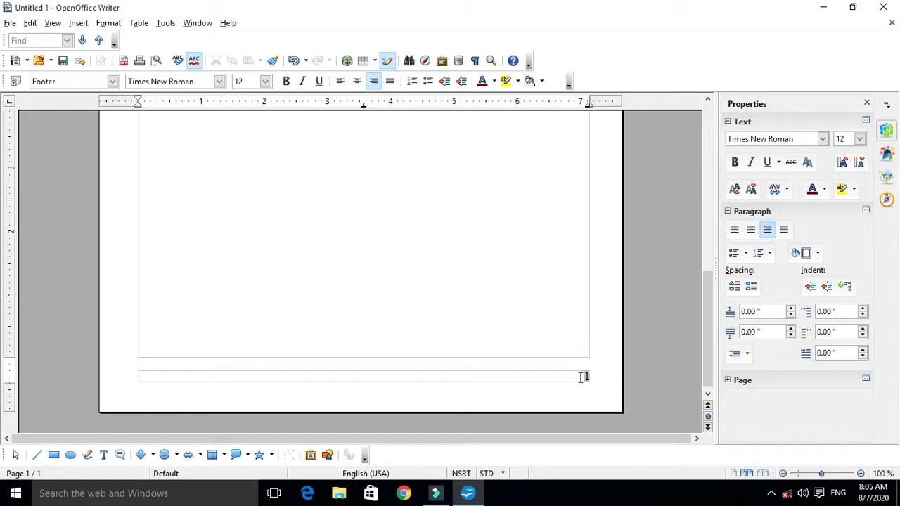
key("ctrl+e")
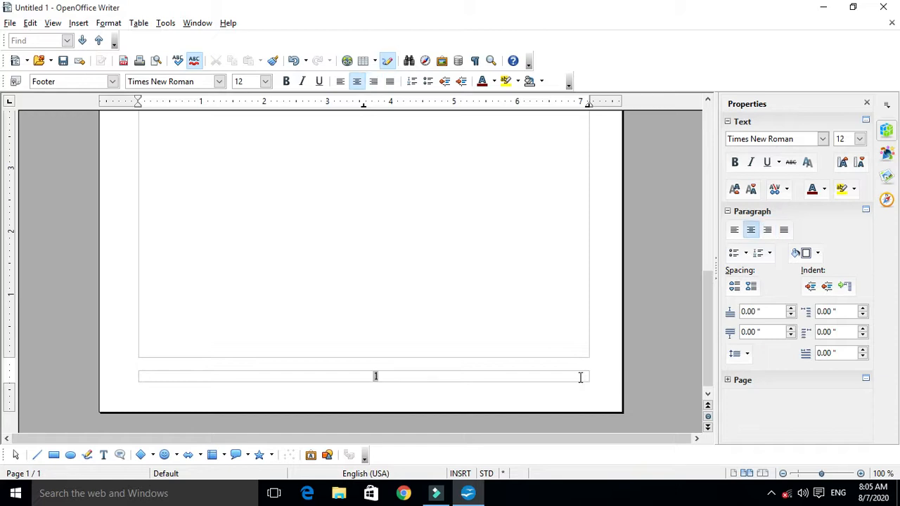
key("ctrl+l")
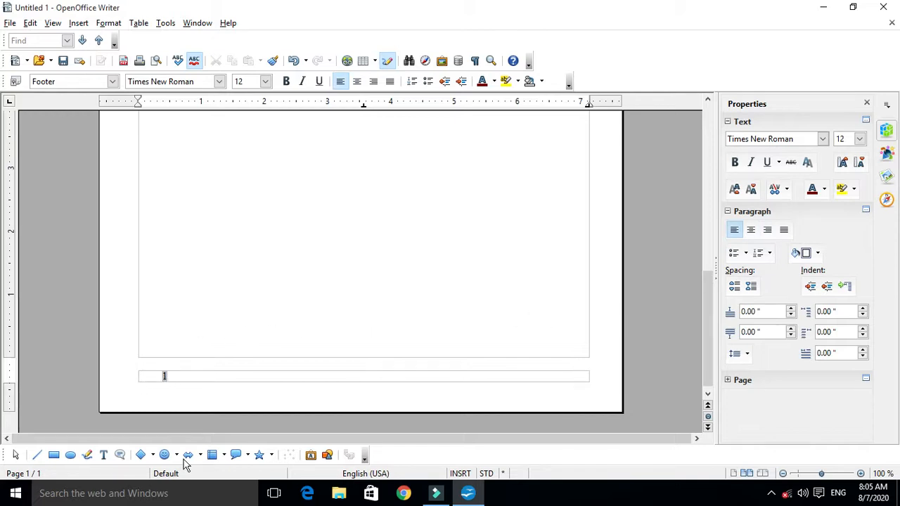
- Open the Windows On-Screen Keyboard and move it clear of the footer
left_click(185, 492)
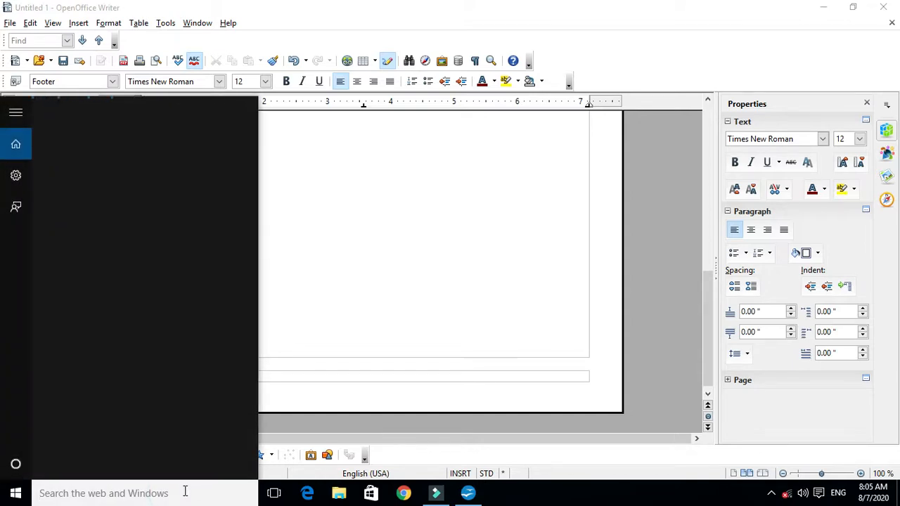
type("key")
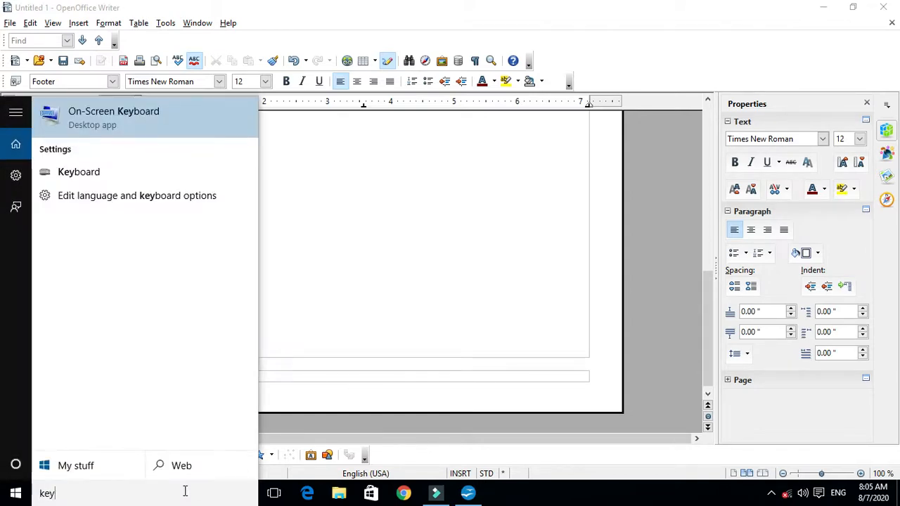
key("Return")
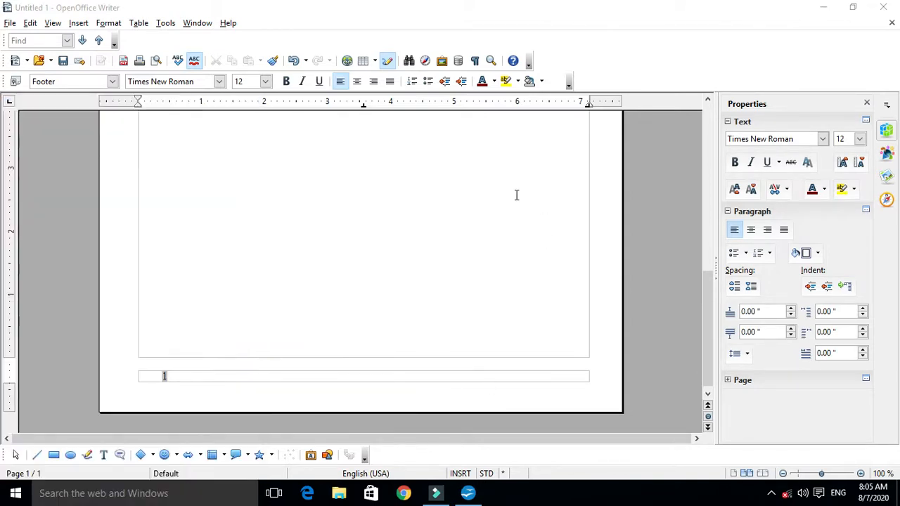
left_click_drag(453, 323, 430, 130)
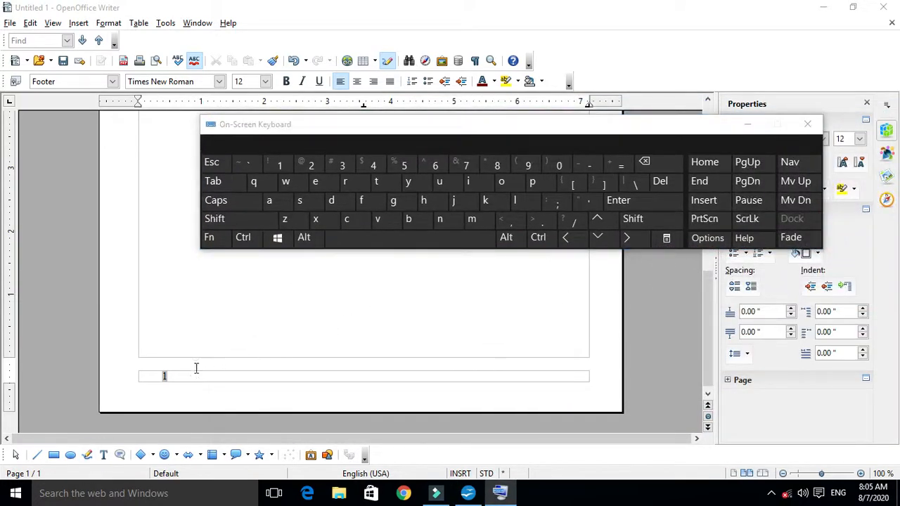
- Use the On-Screen Keyboard to cycle the footer's page number through centre, right and left alignment, and minimize the keyboard
left_click(162, 374)
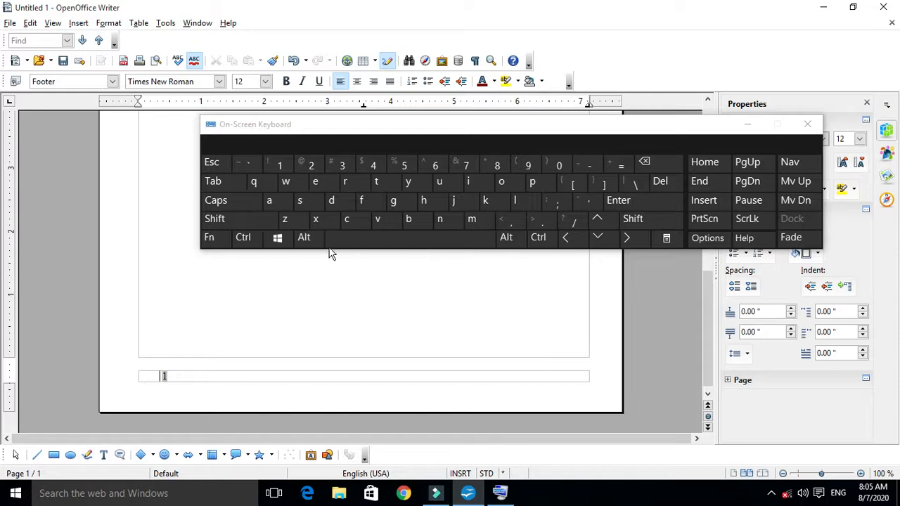
left_click(243, 238)
left_click(317, 184)
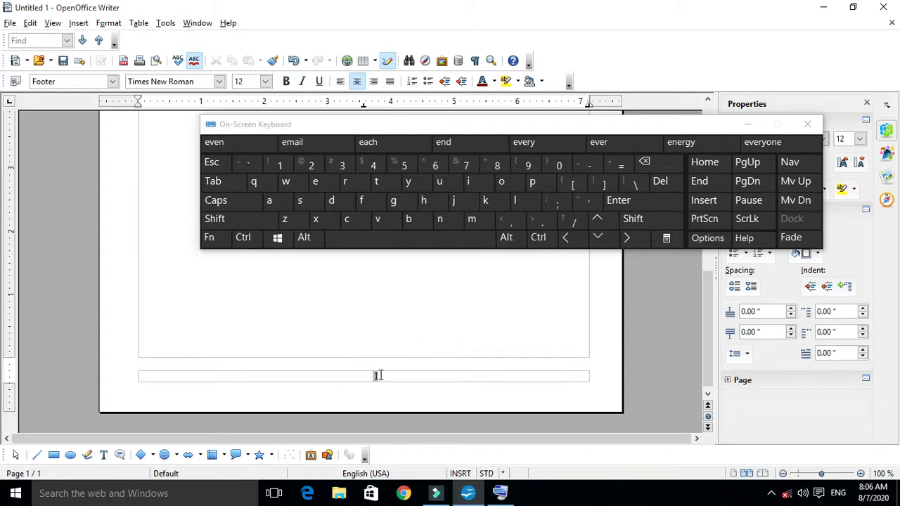
left_click(242, 237)
left_click(346, 181)
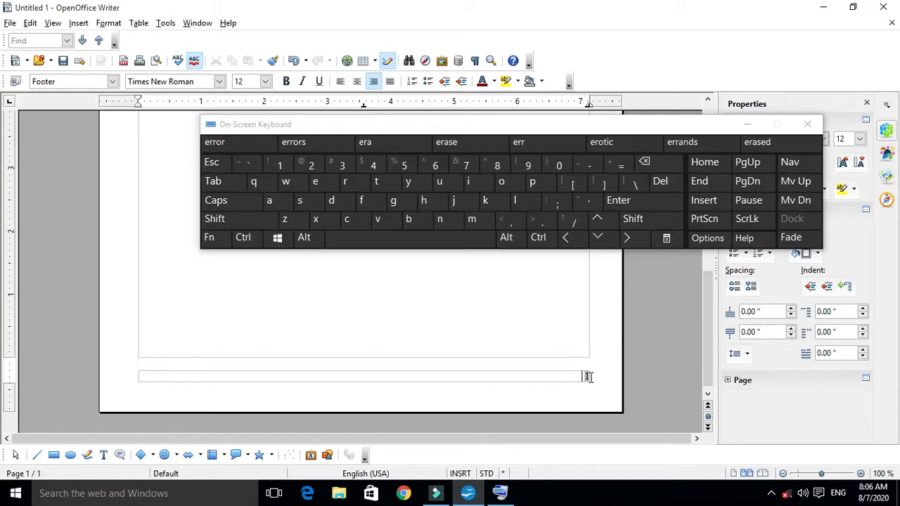
left_click(242, 237)
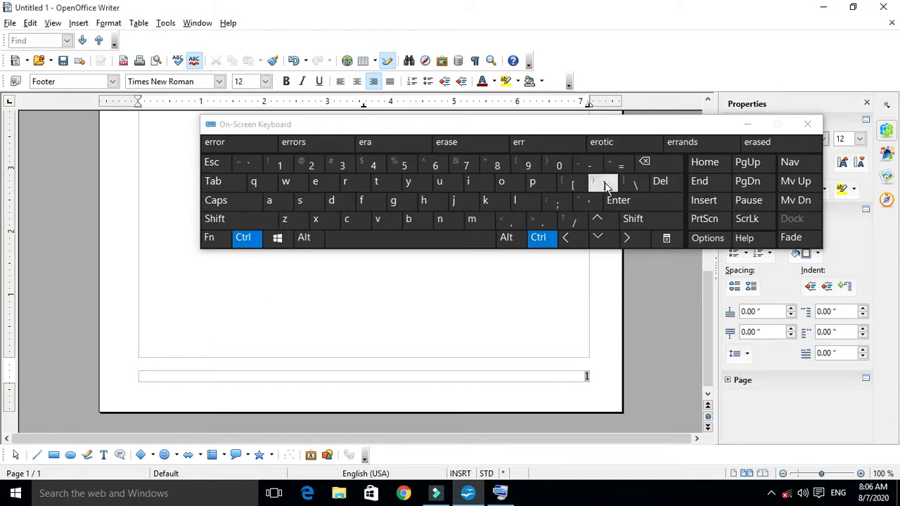
left_click(518, 201)
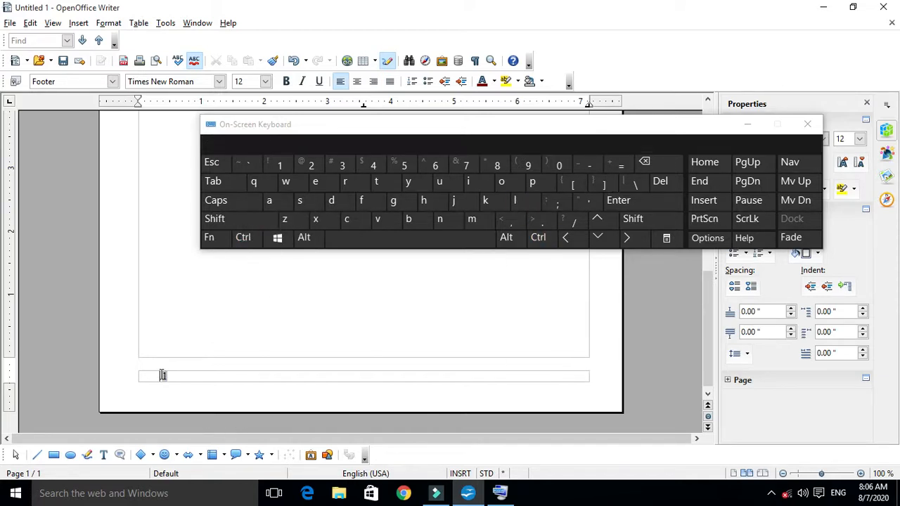
left_click(748, 125)
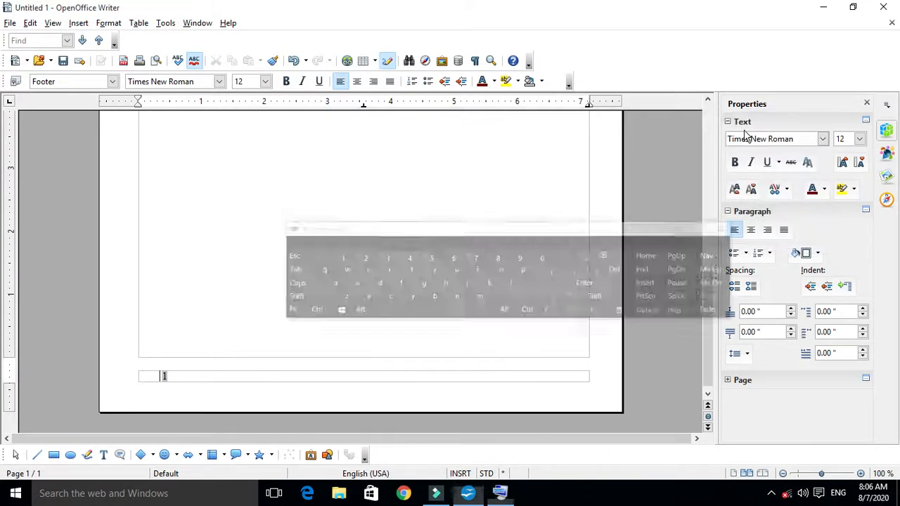
- Insert a date field in the footer after the page number
scroll(158, 374, "up", 1)
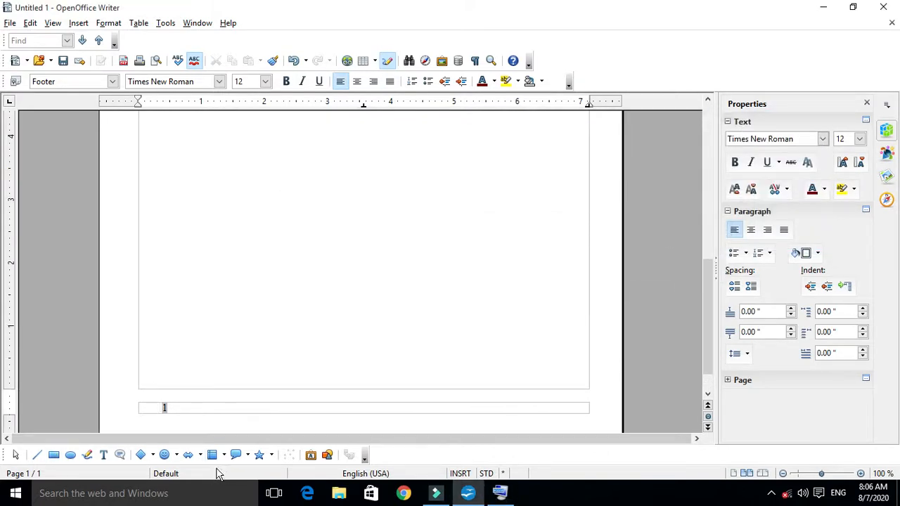
left_click(207, 411)
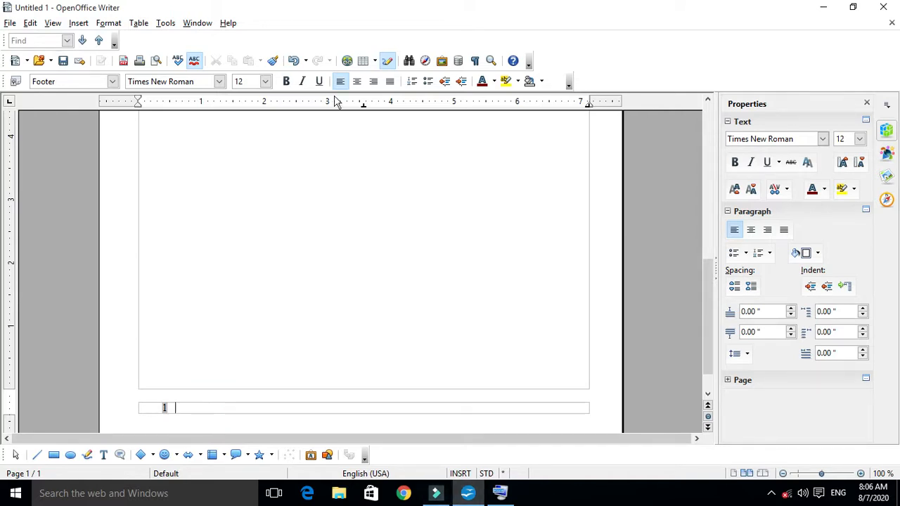
left_click(79, 23)
mouse_move(97, 53)
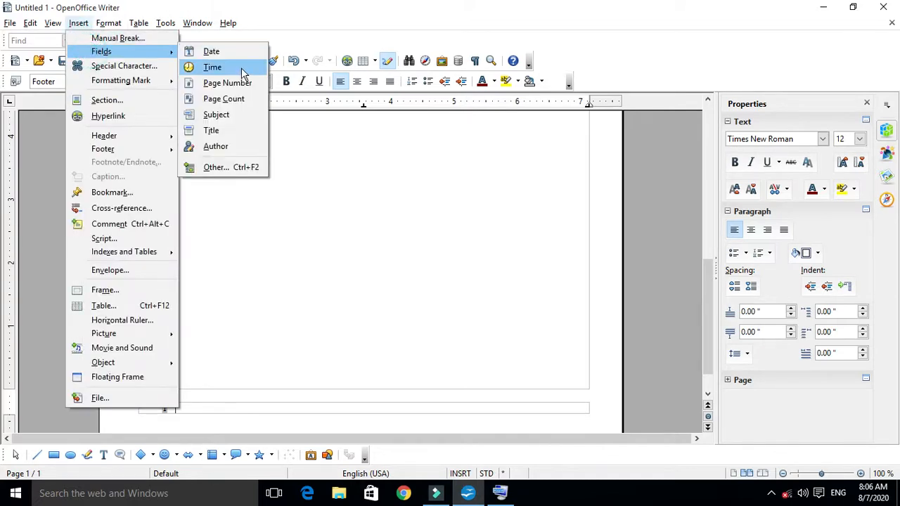
left_click(232, 52)
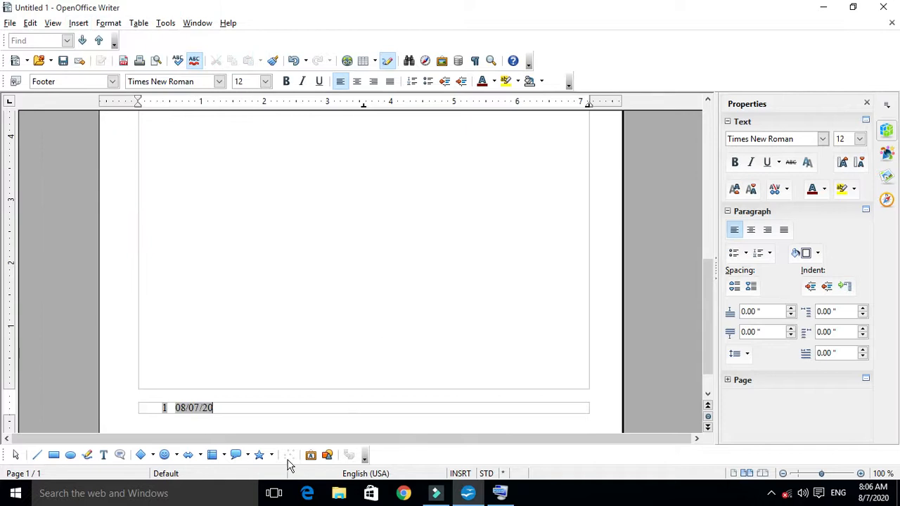
- Right-align the footer line and widen the gap between the page number and the date
left_click(174, 410)
key("ctrl+r")
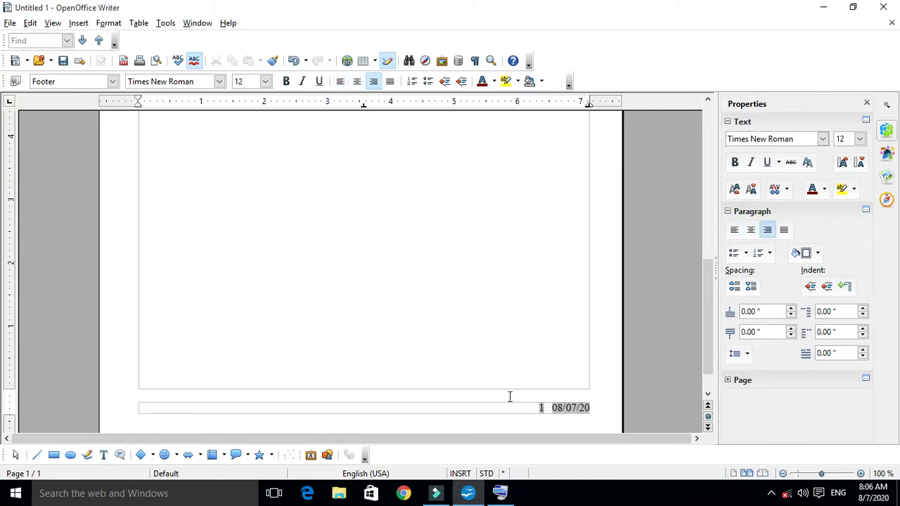
left_click(544, 407)
left_click(553, 408)
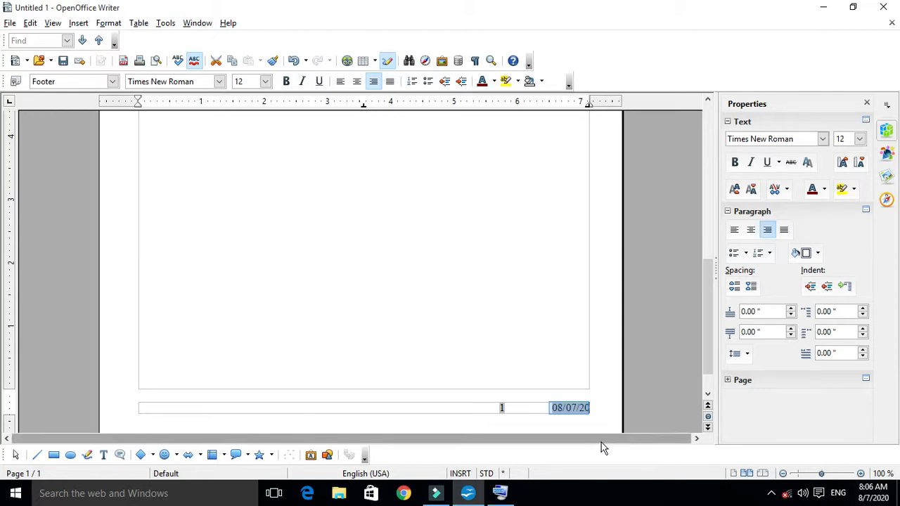
left_click_drag(549, 407, 599, 410)
left_click(562, 409)
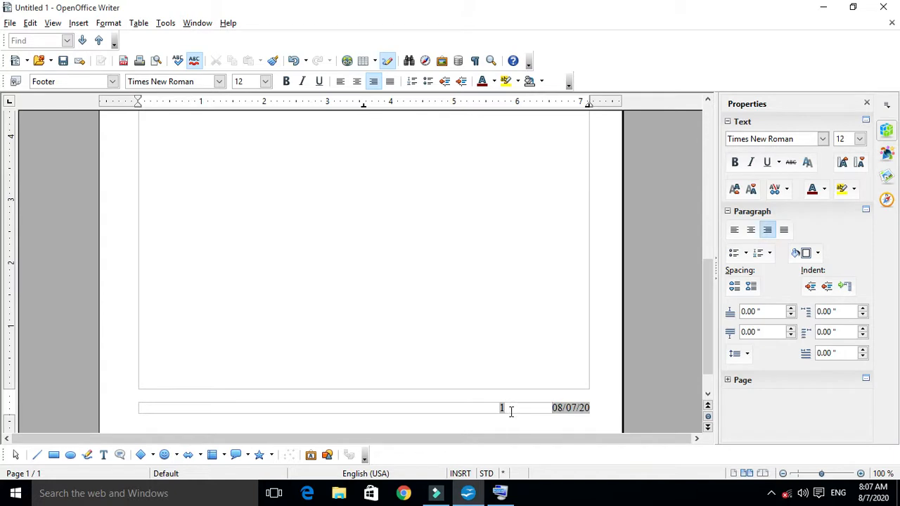
- Insert a time field between the page number and the date in the footer
scroll(443, 408, "up", 5)
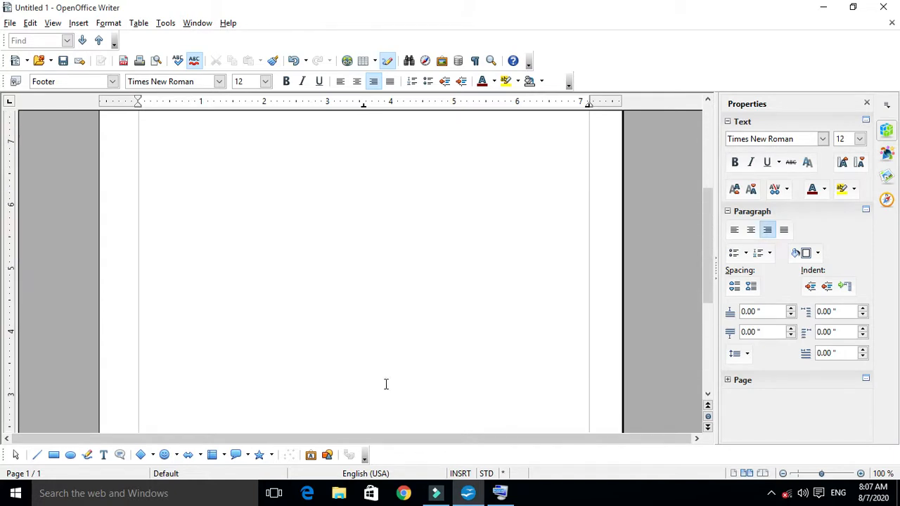
scroll(364, 294, "up", 5)
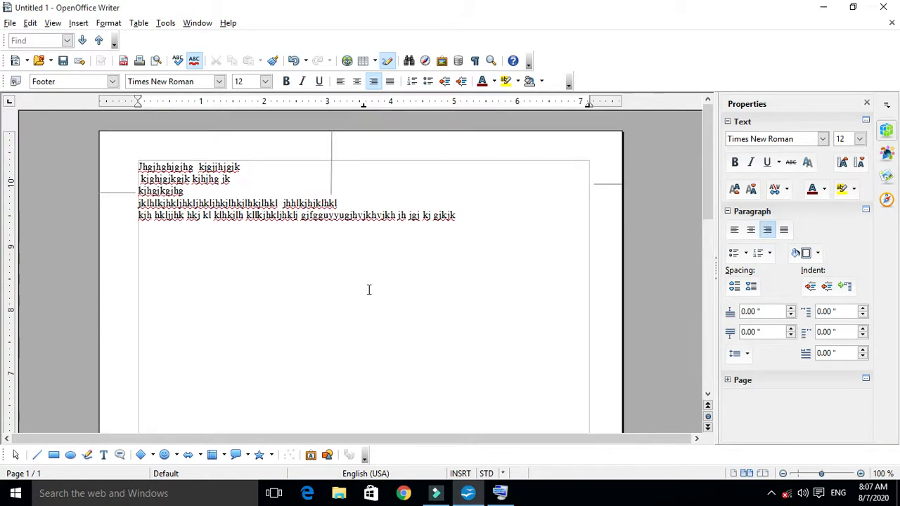
left_click(82, 24)
mouse_move(144, 53)
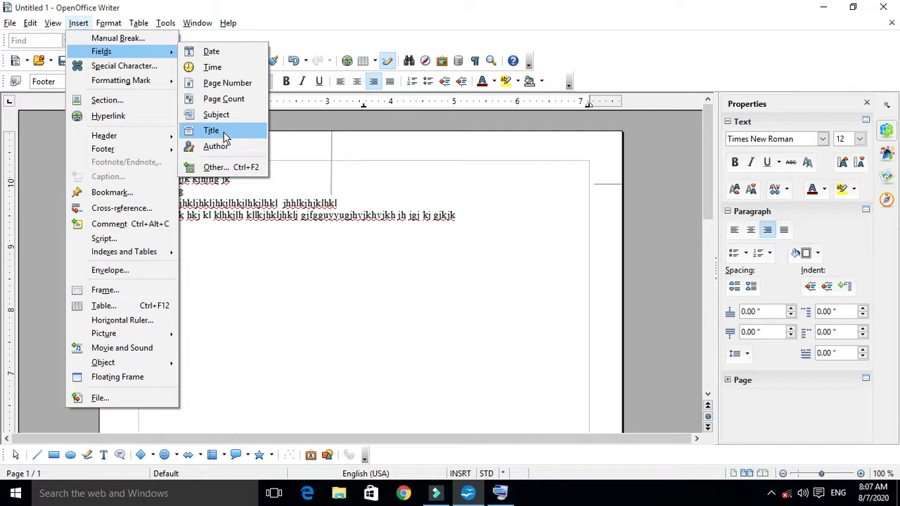
left_click(228, 65)
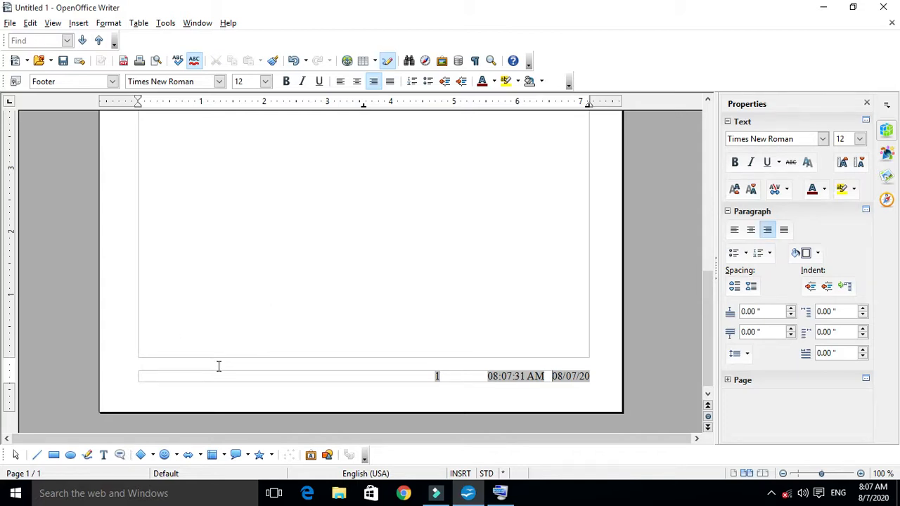
scroll(478, 386, "up", 10)
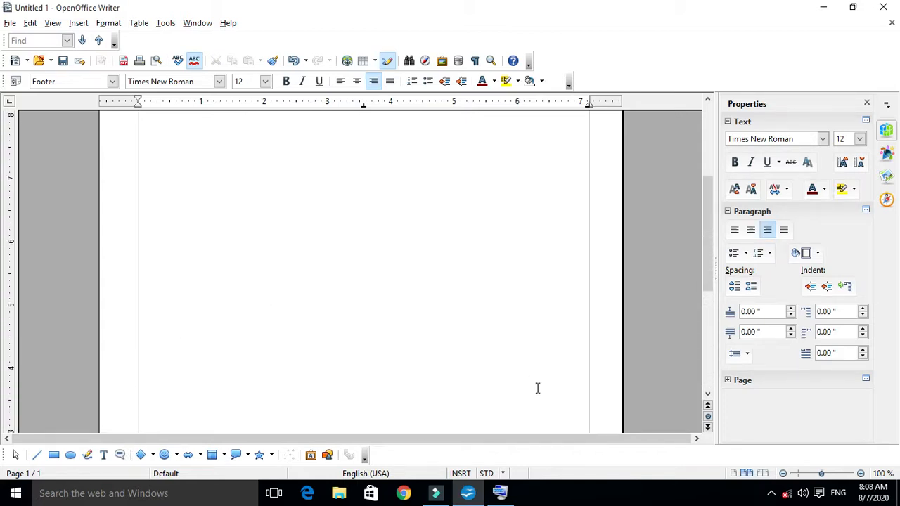
scroll(440, 396, "up", 1)
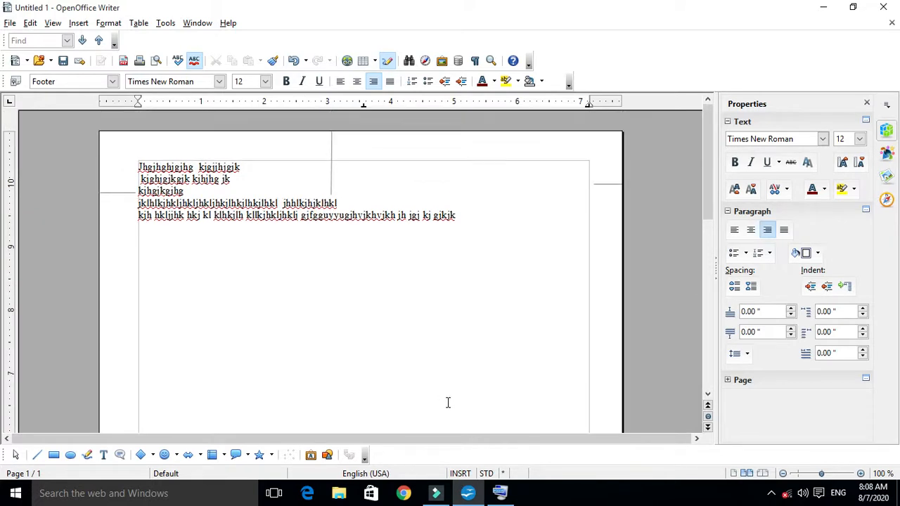